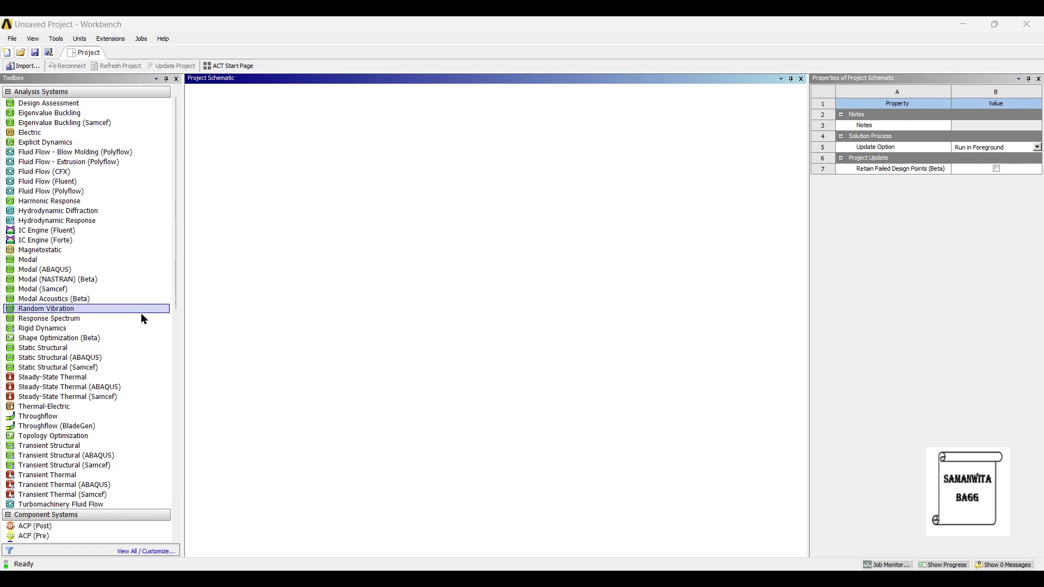
Add a Static Structural analysis system to the project schematic, keeping its default name.
click(93, 348)
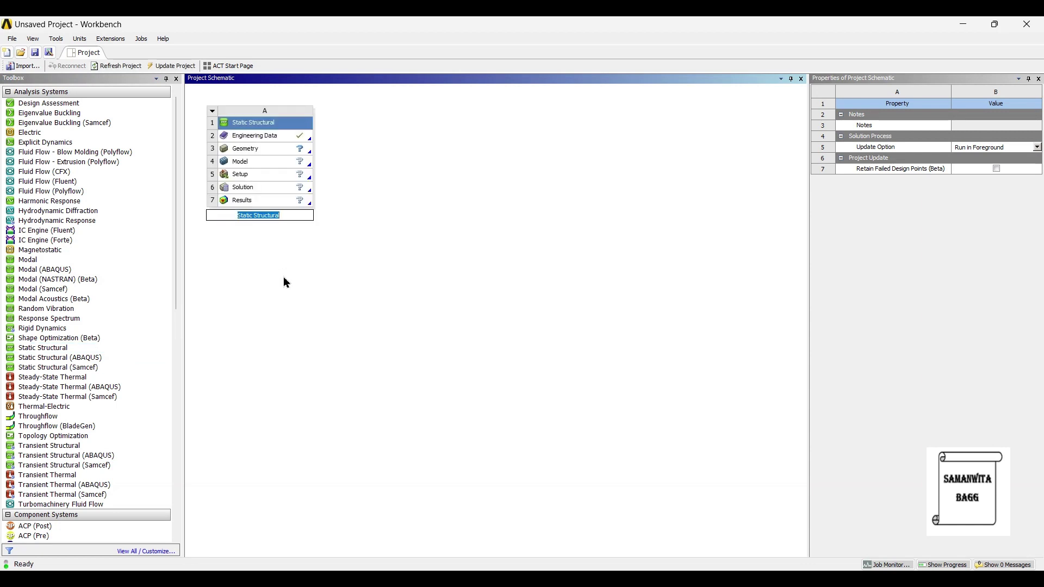
key(Return)
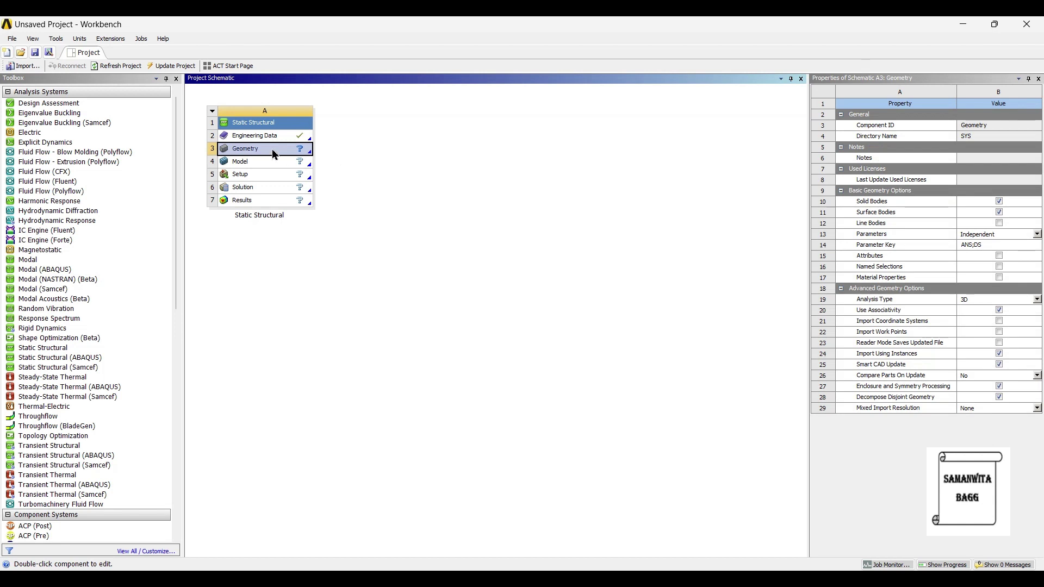
Add Stainless Steel from the General Materials library to the engineering data and update the project.
double_click(253, 139)
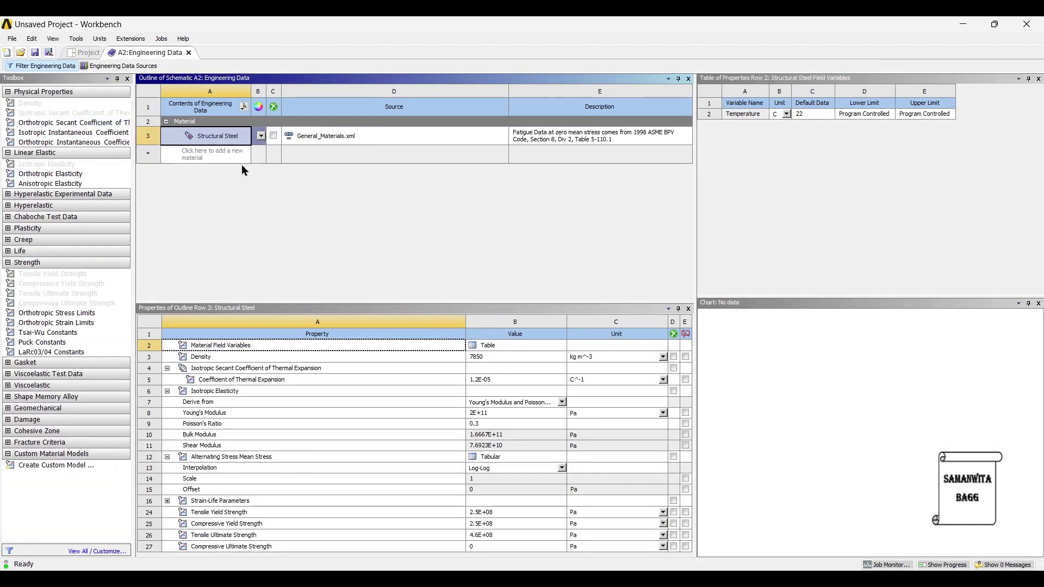
click(130, 66)
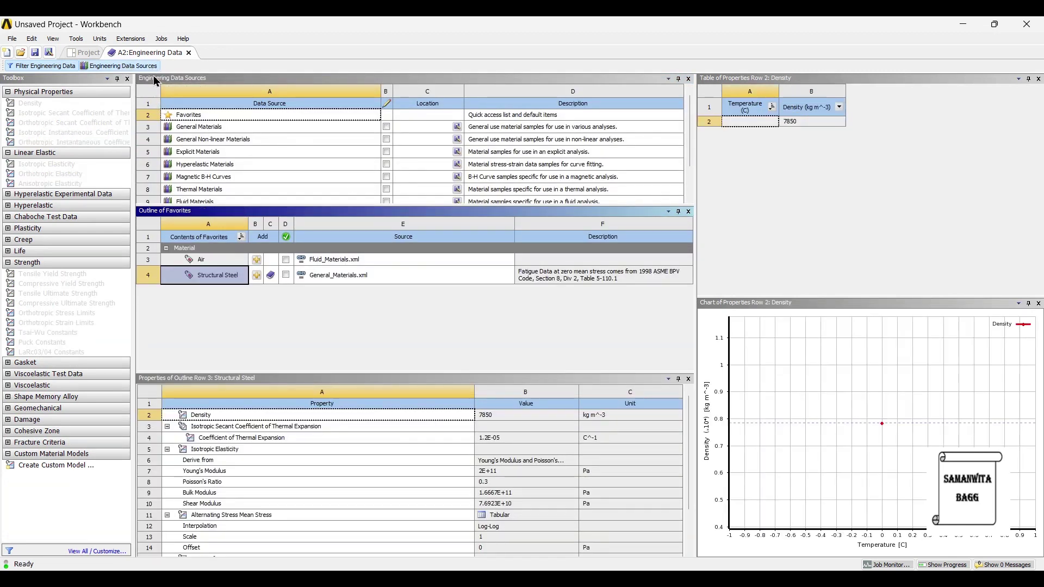
click(250, 129)
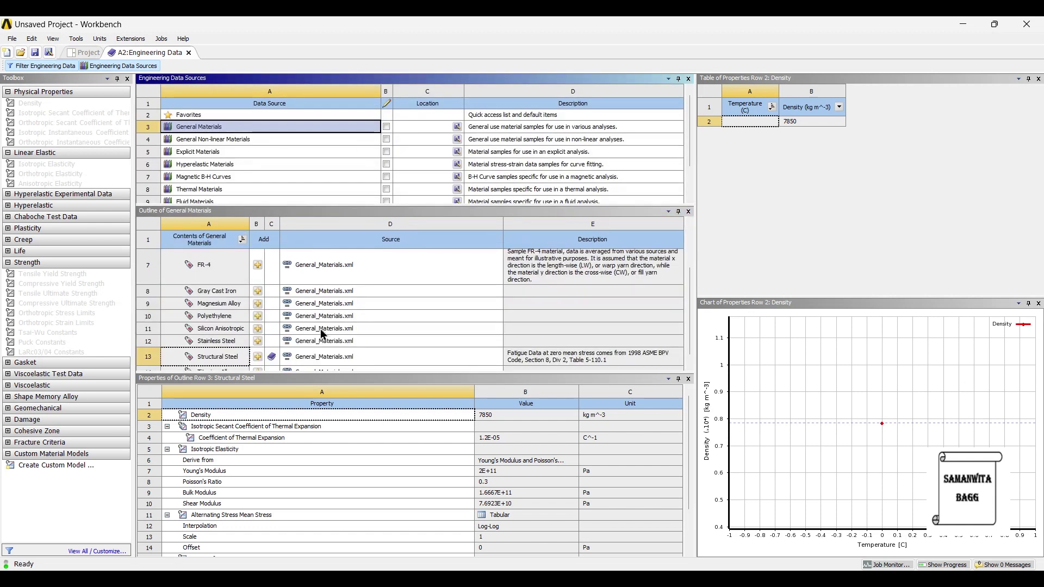
click(258, 340)
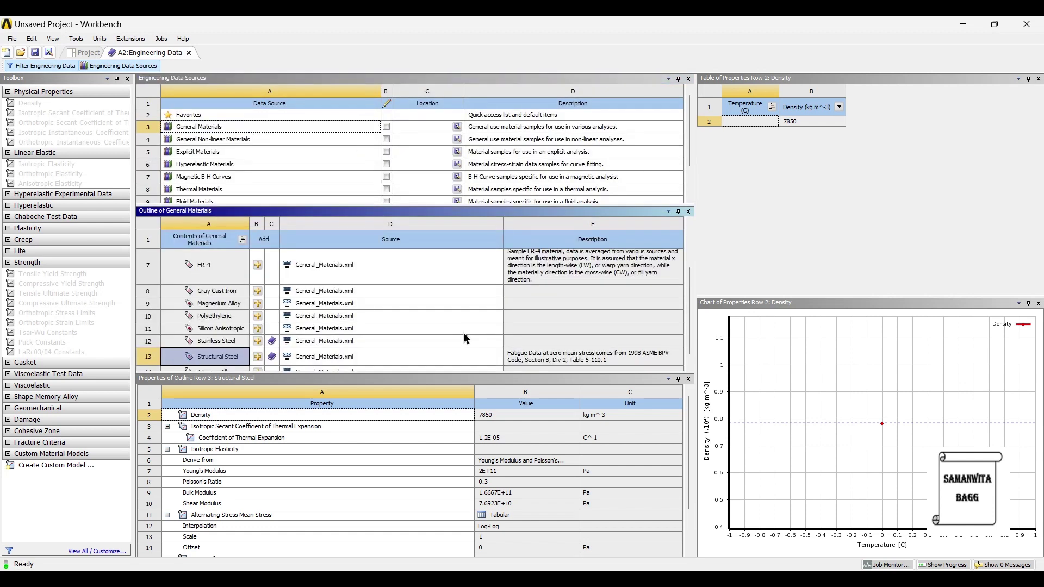
click(84, 52)
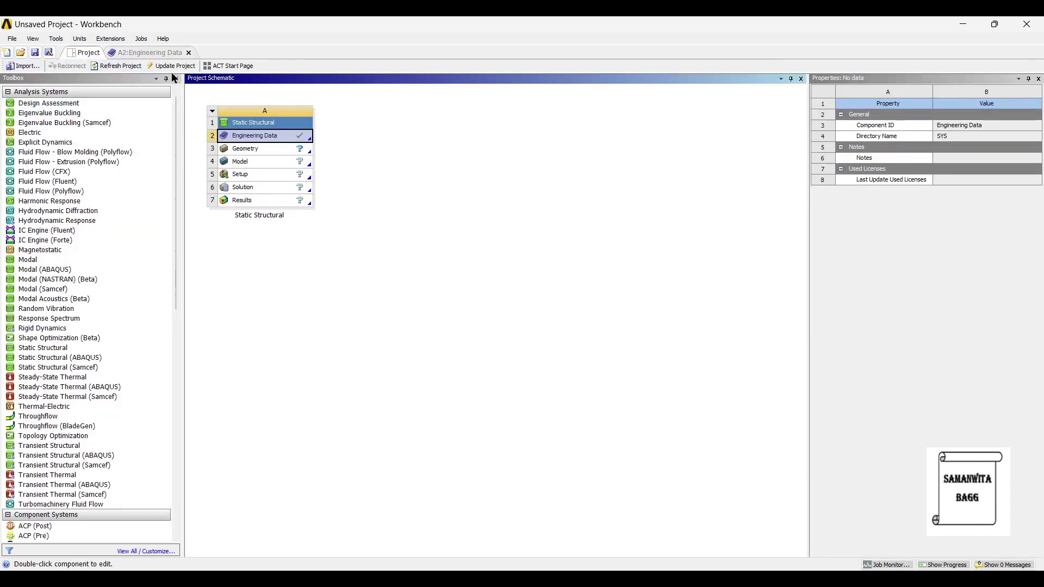
click(172, 65)
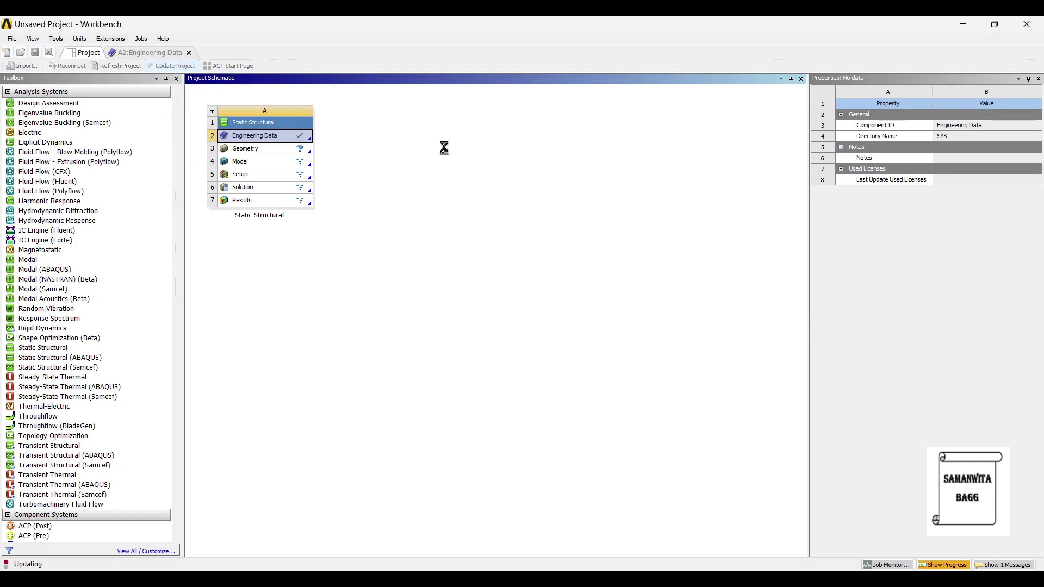
Import D Shackle.stp as the analysis geometry and open the model in Mechanical.
click(272, 149)
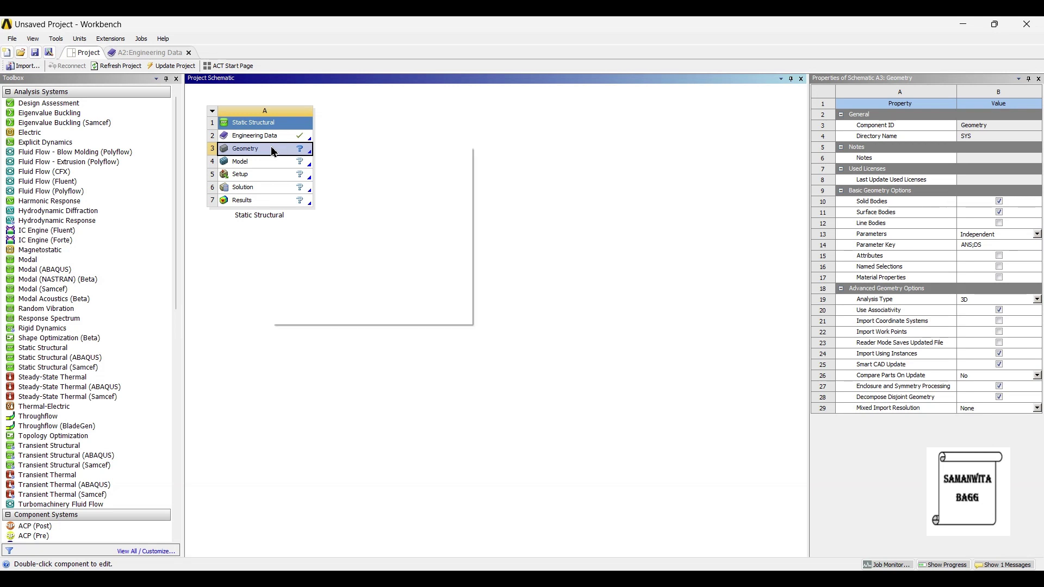
right_click(271, 146)
mouse_move(344, 182)
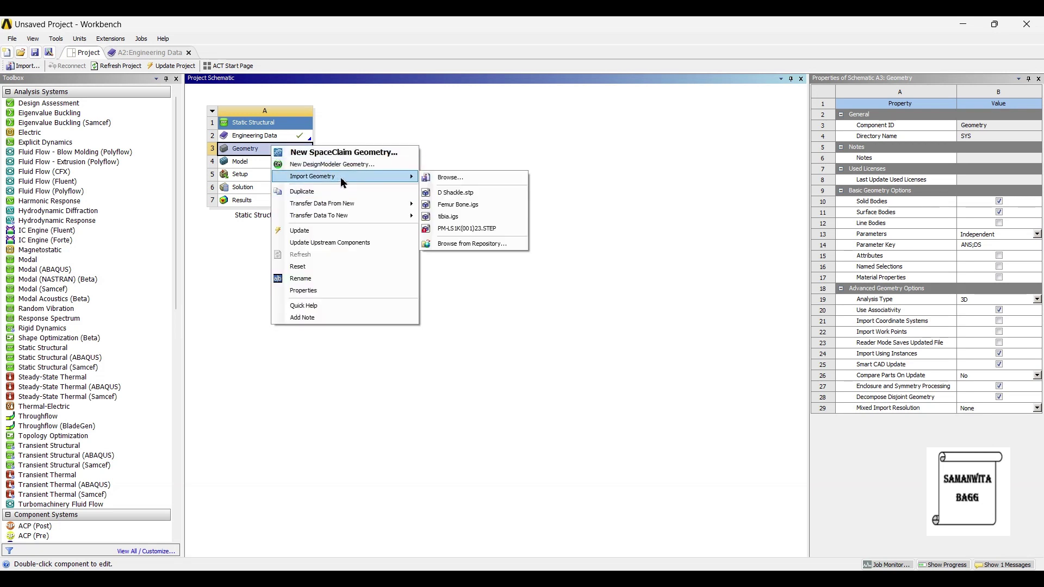
click(487, 192)
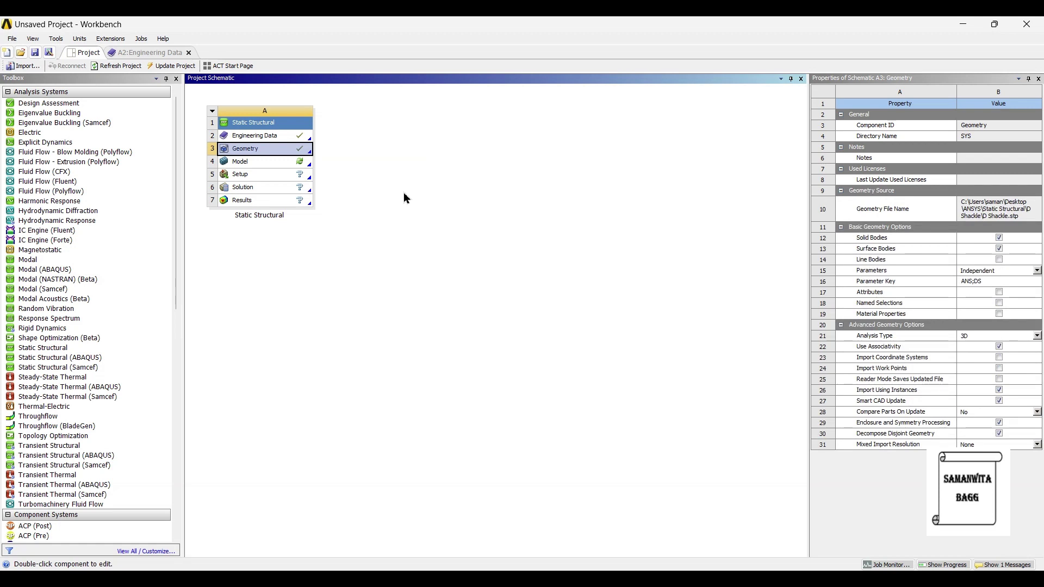
double_click(271, 163)
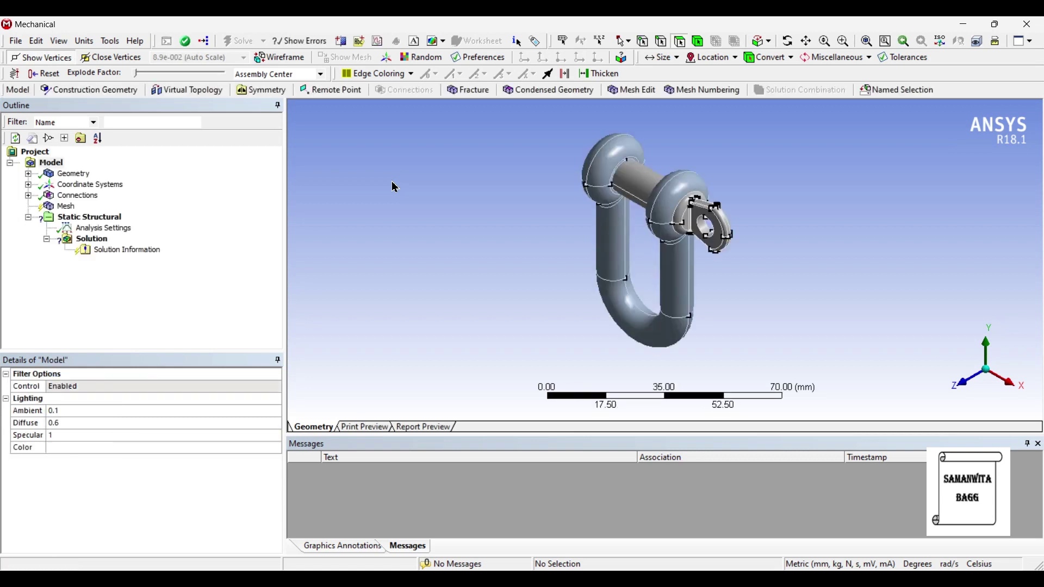
Assign Stainless Steel as the material of the Shackle Pin body.
middle_drag(395, 187, 810, 275)
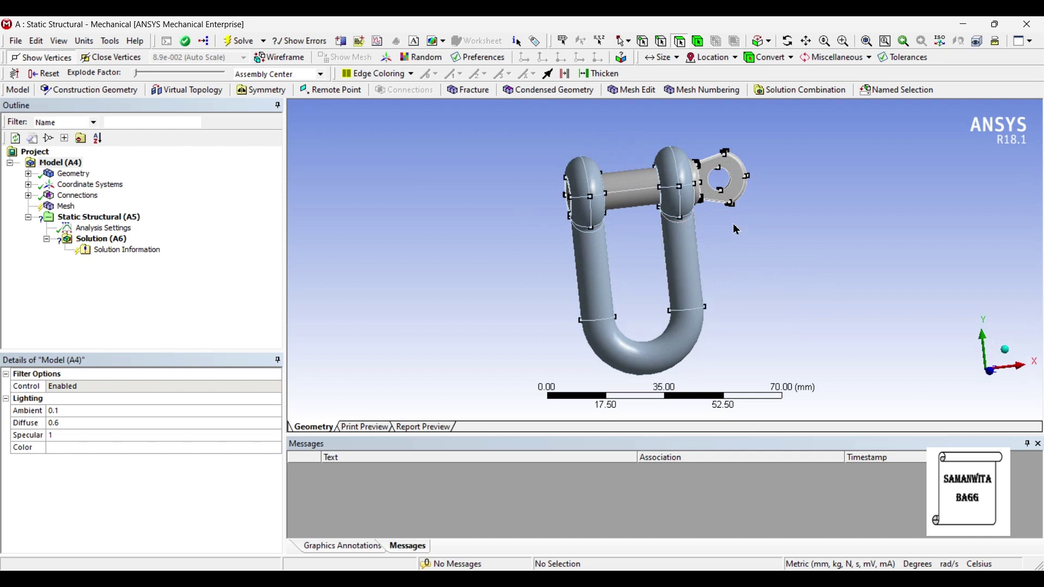
middle_drag(636, 344, 601, 350)
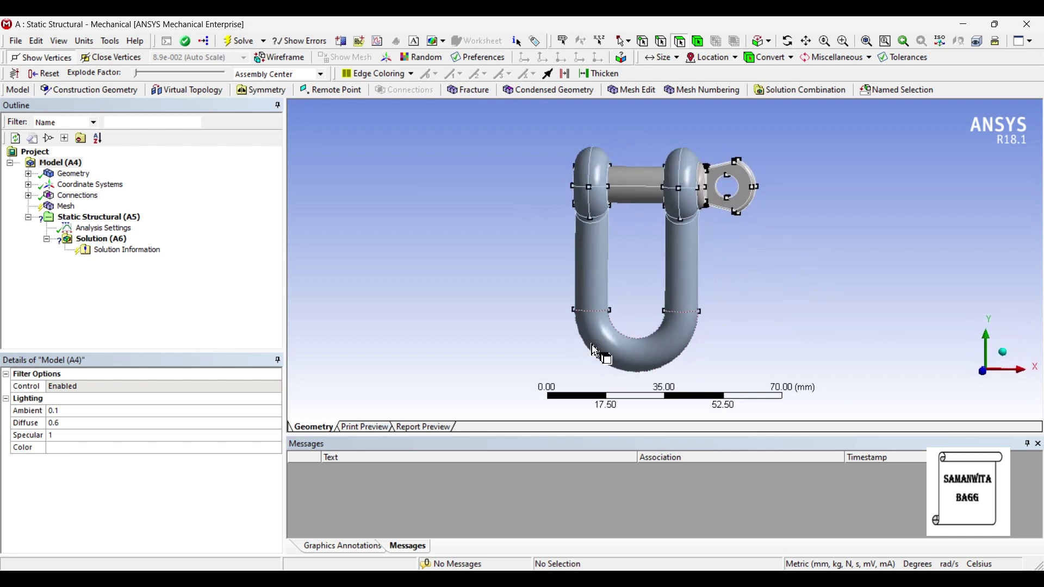
click(29, 175)
click(98, 185)
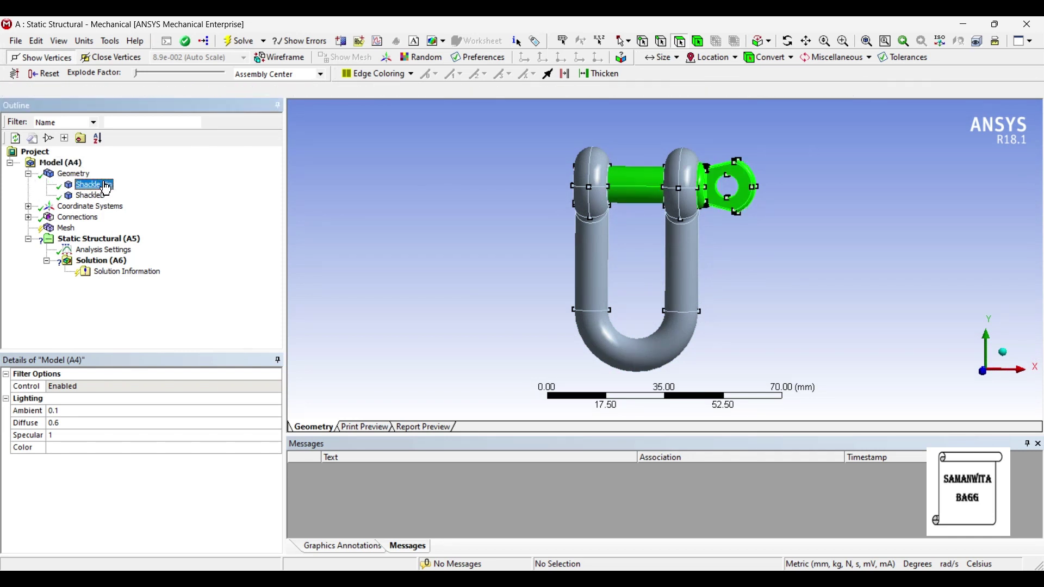
click(206, 488)
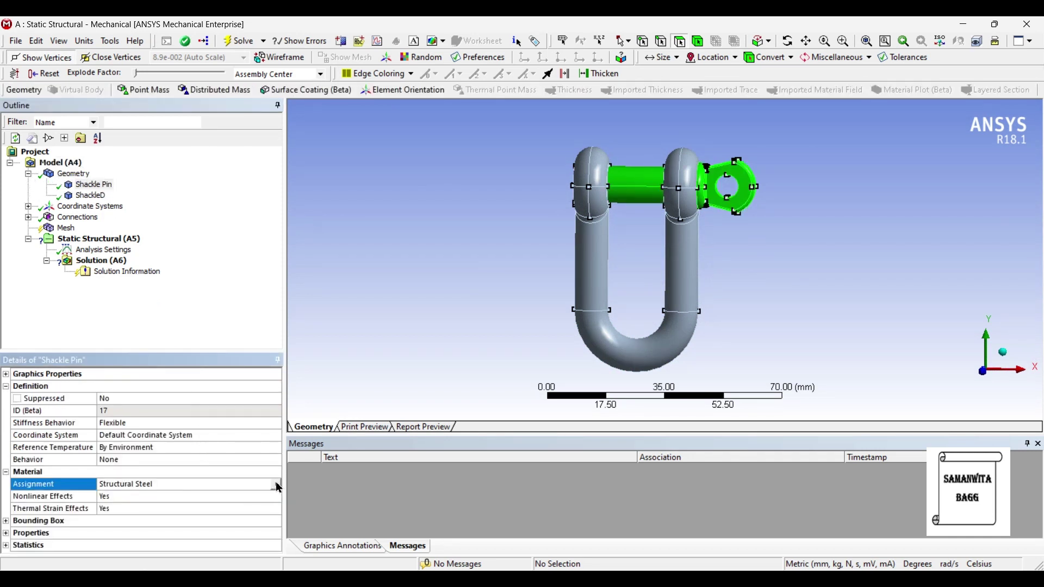
click(273, 485)
click(326, 540)
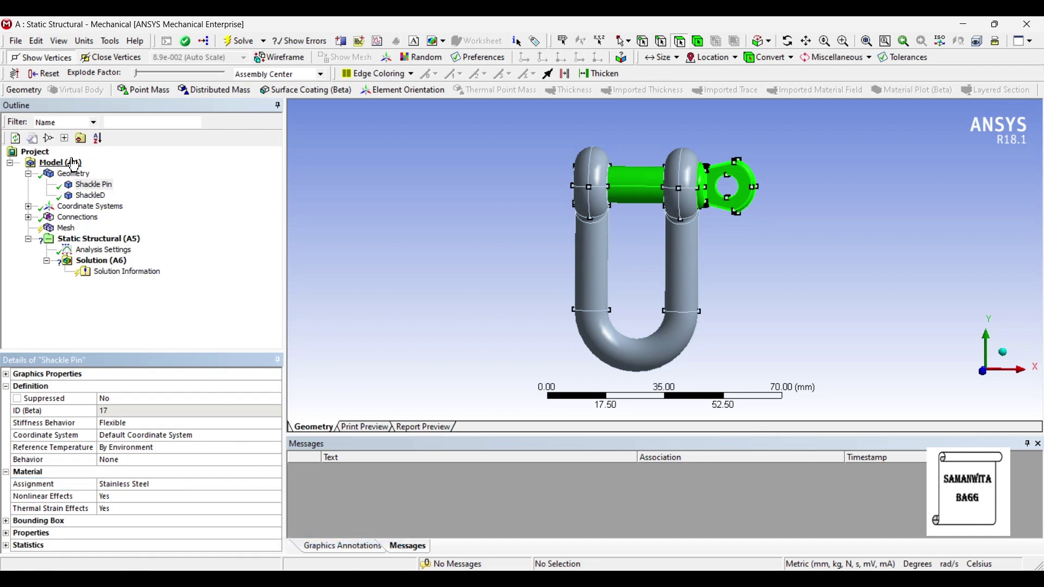
Assign Stainless Steel as the material of the ShackleD body.
click(91, 196)
click(275, 486)
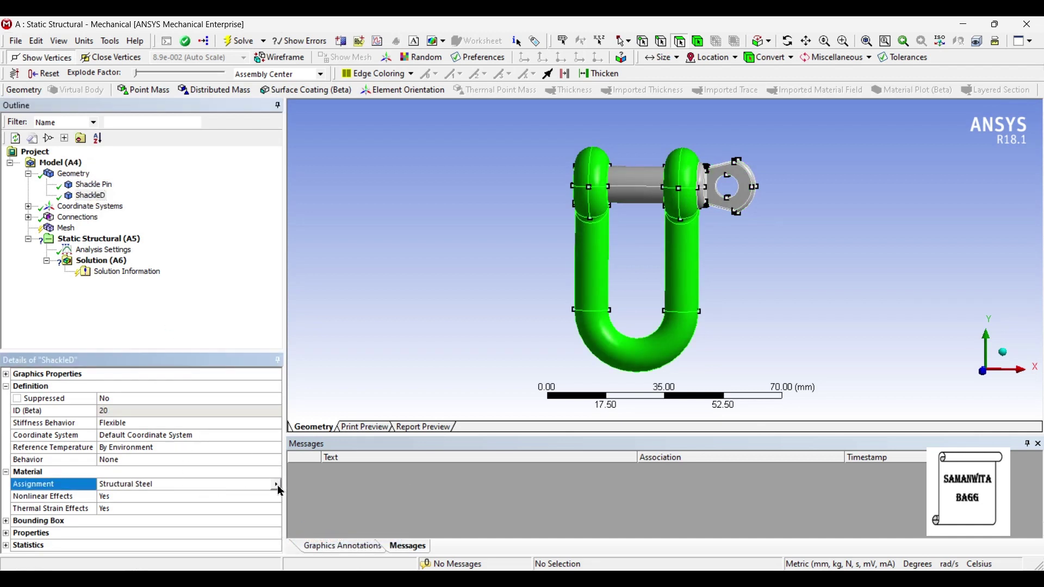
click(276, 486)
click(349, 541)
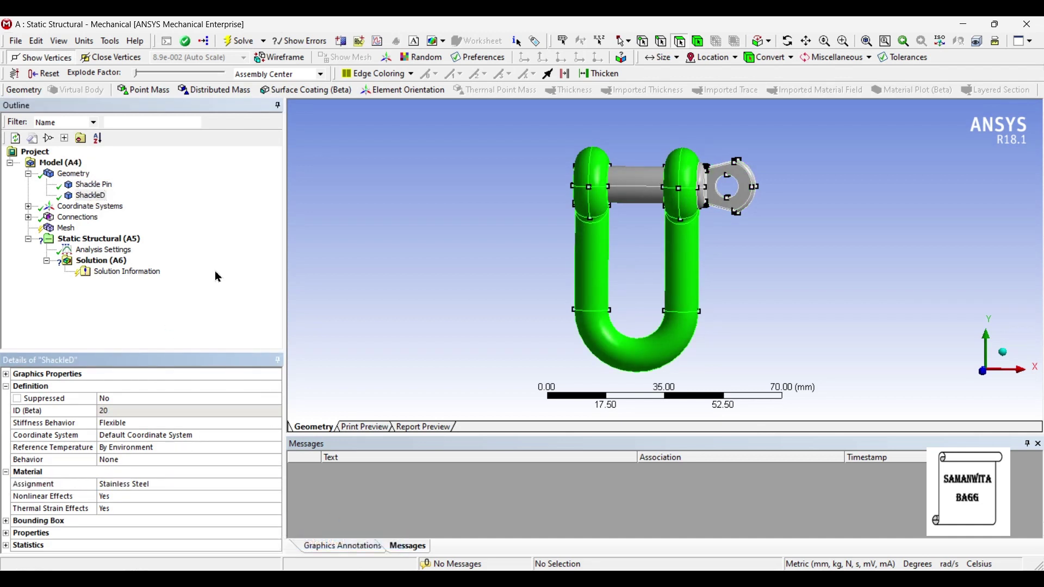
Set the mesh sizing's Relevance Center to Fine and generate the mesh.
click(66, 228)
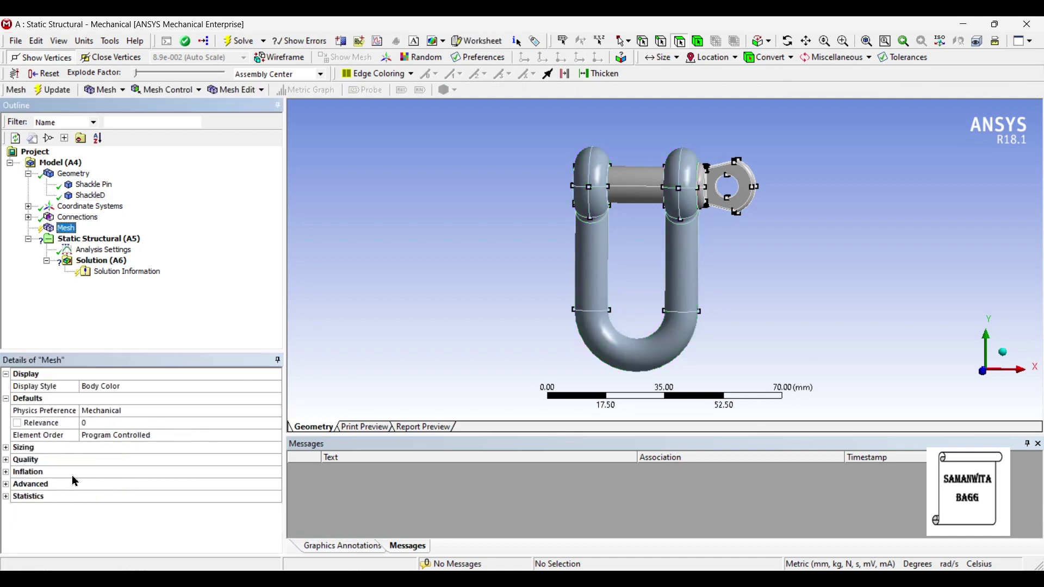
click(6, 448)
click(161, 472)
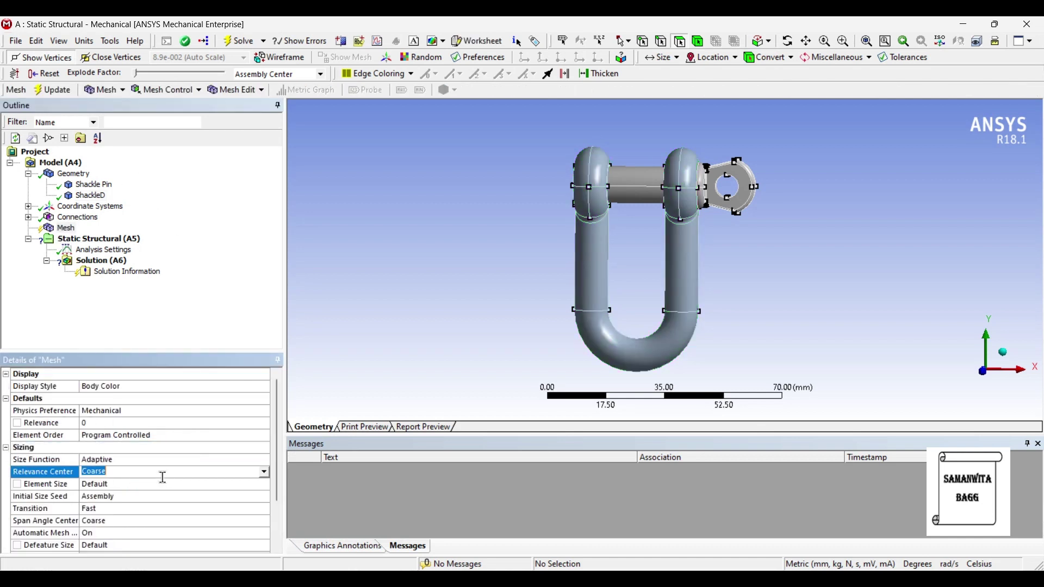
click(264, 472)
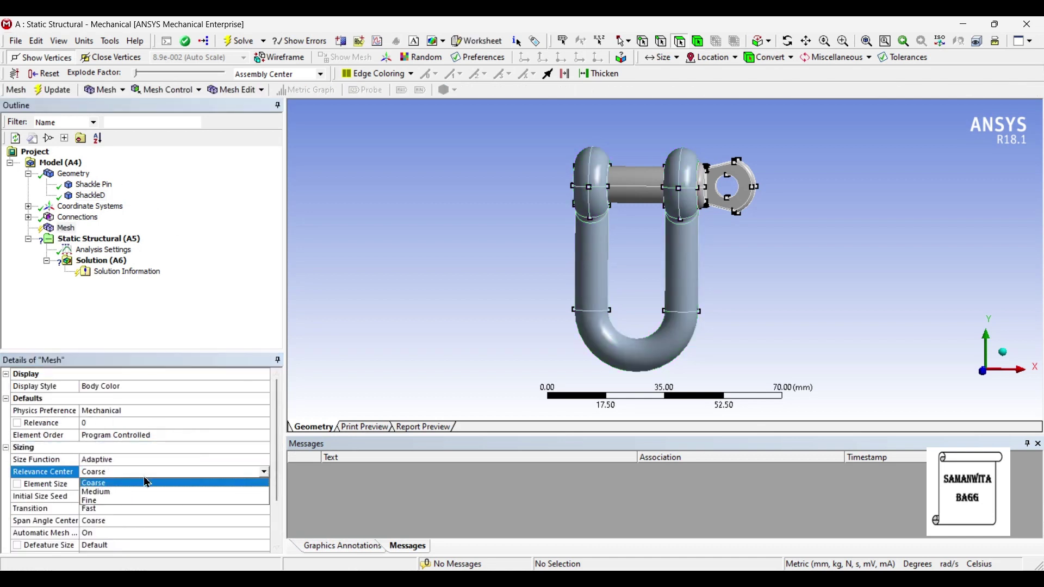
click(135, 507)
click(248, 207)
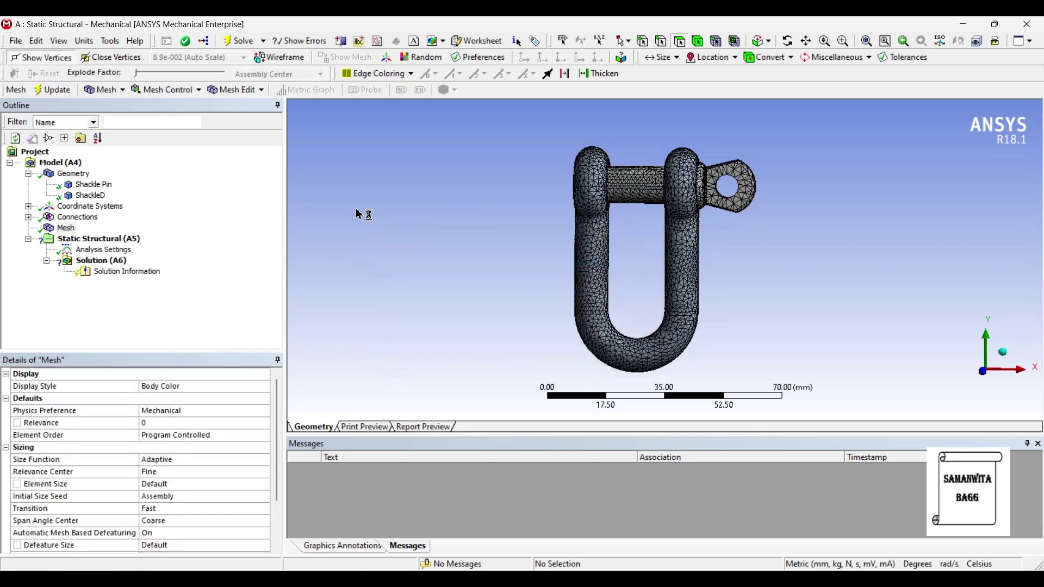
Insert a Fixed Support into the Static Structural analysis.
click(113, 241)
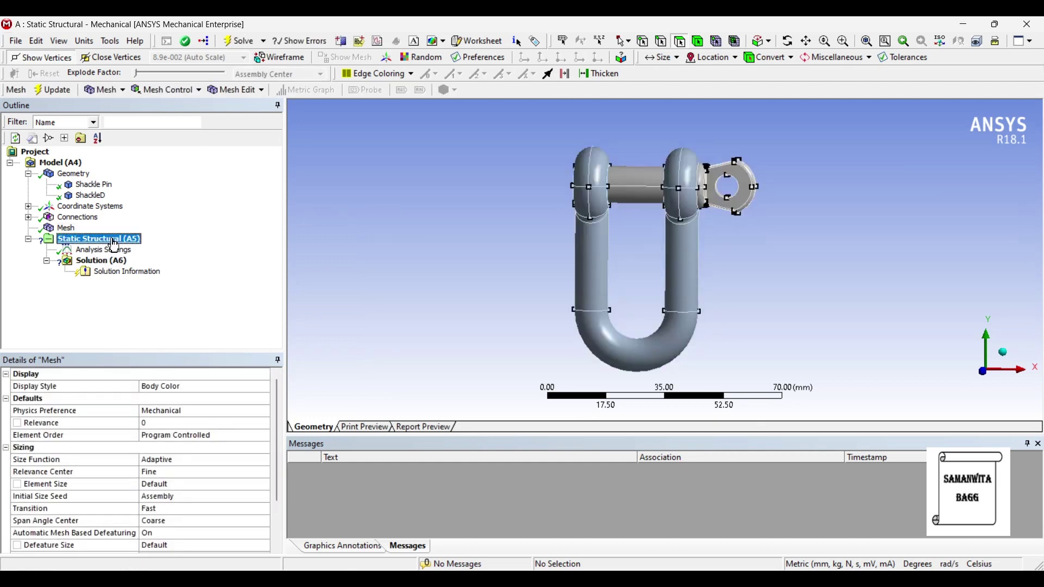
right_click(113, 240)
mouse_move(142, 246)
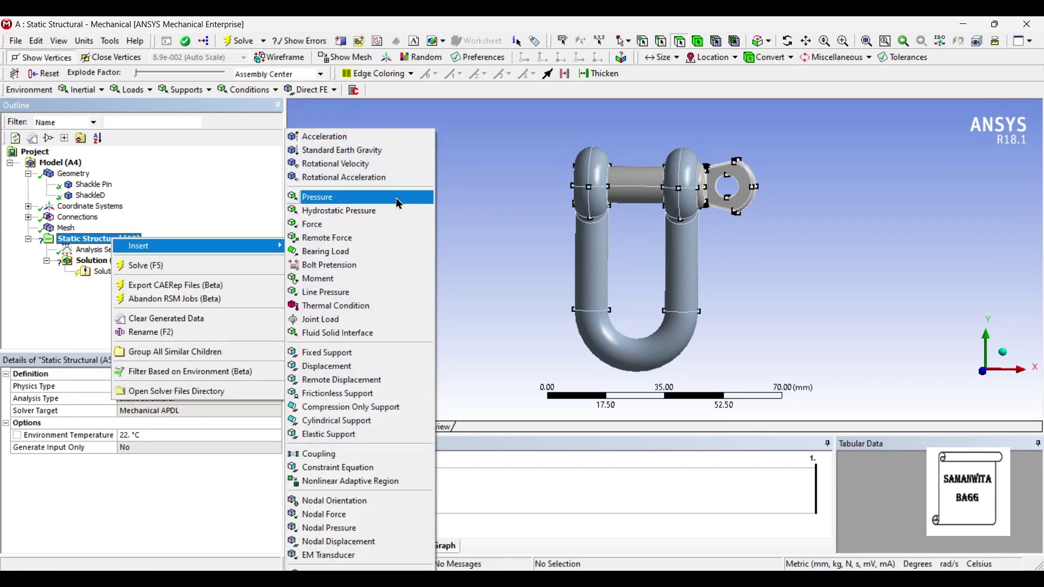
click(379, 355)
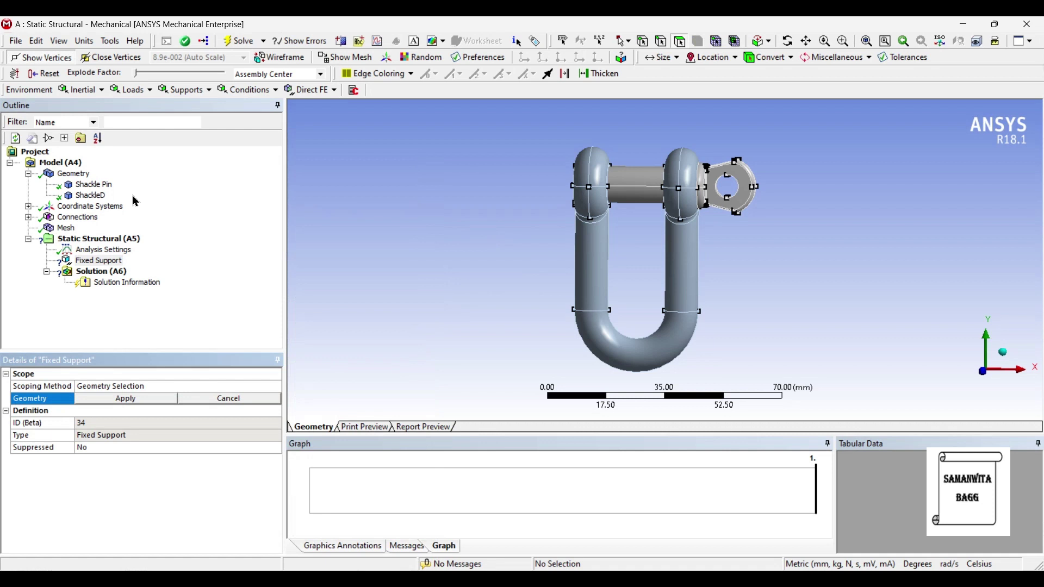
Suppress the Shackle Pin body to expose the holes in the shackle's ends.
right_click(102, 186)
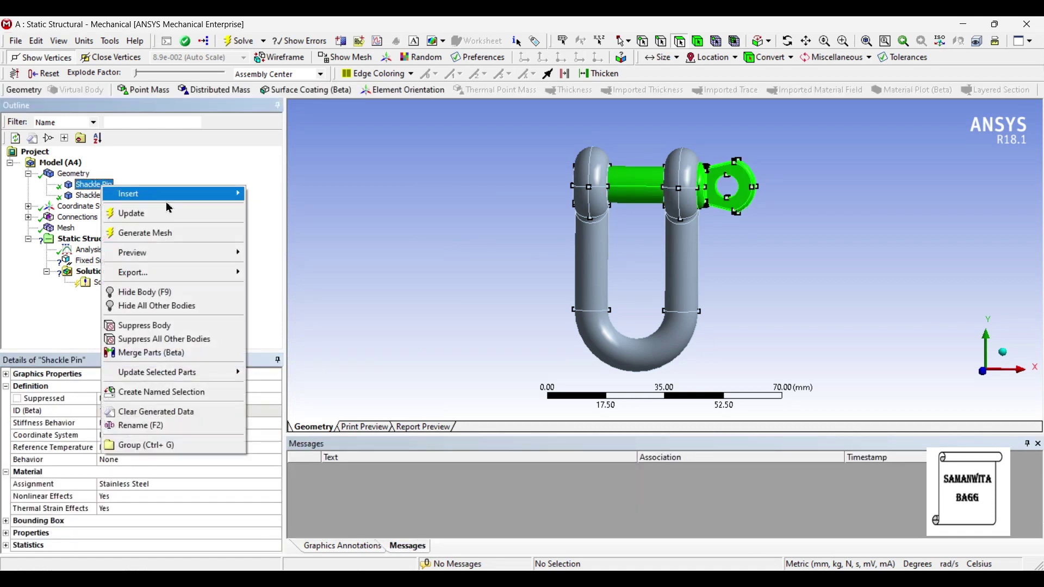
click(194, 324)
middle_drag(621, 217, 472, 301)
Scope the Fixed Support to the four inner cylindrical faces of the shackle's two pin holes.
click(99, 261)
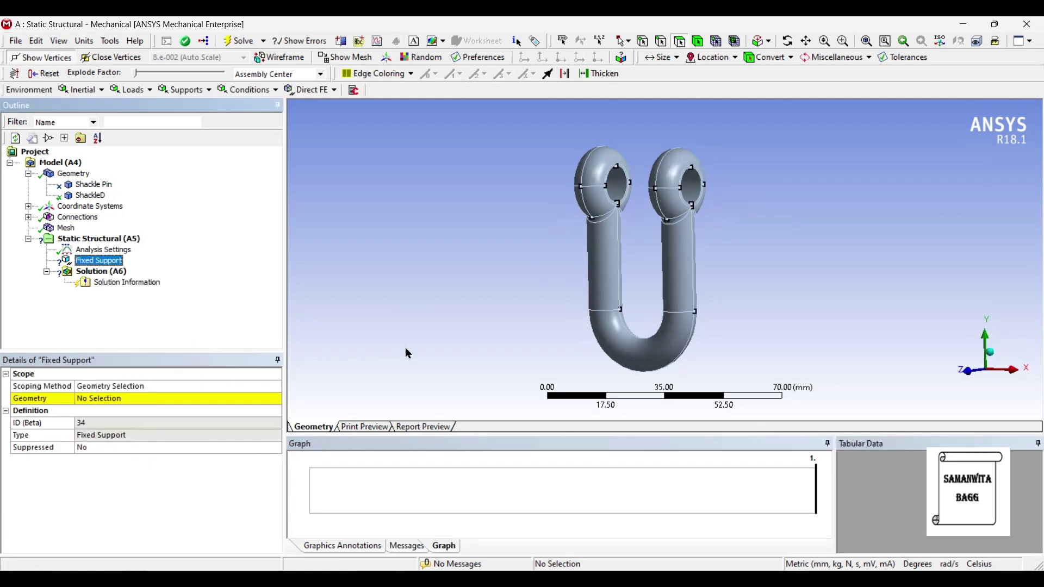
click(93, 399)
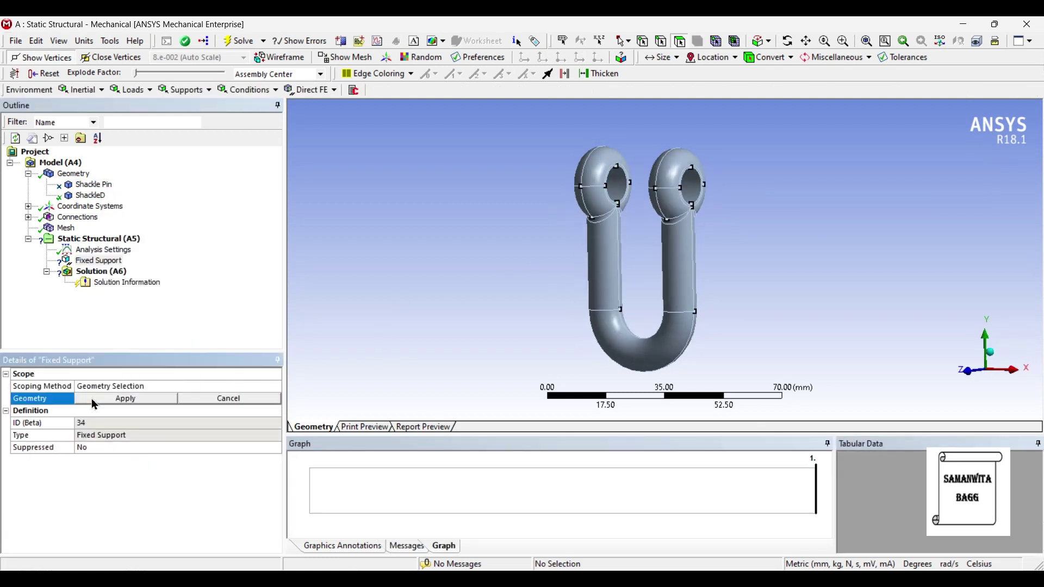
click(613, 185)
ctrl+click(697, 190)
middle_drag(679, 239, 848, 198)
ctrl+click(691, 166)
ctrl+click(632, 203)
middle_drag(632, 203, 458, 240)
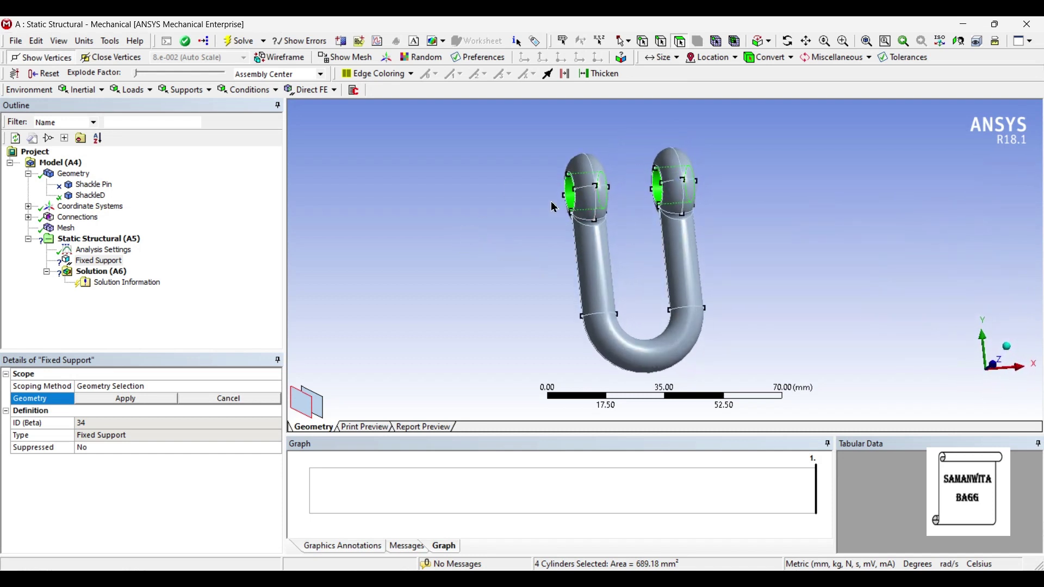
click(133, 402)
Insert a Force and scope it to the two faces of the shackle's curved lower bend.
right_click(124, 241)
mouse_move(163, 246)
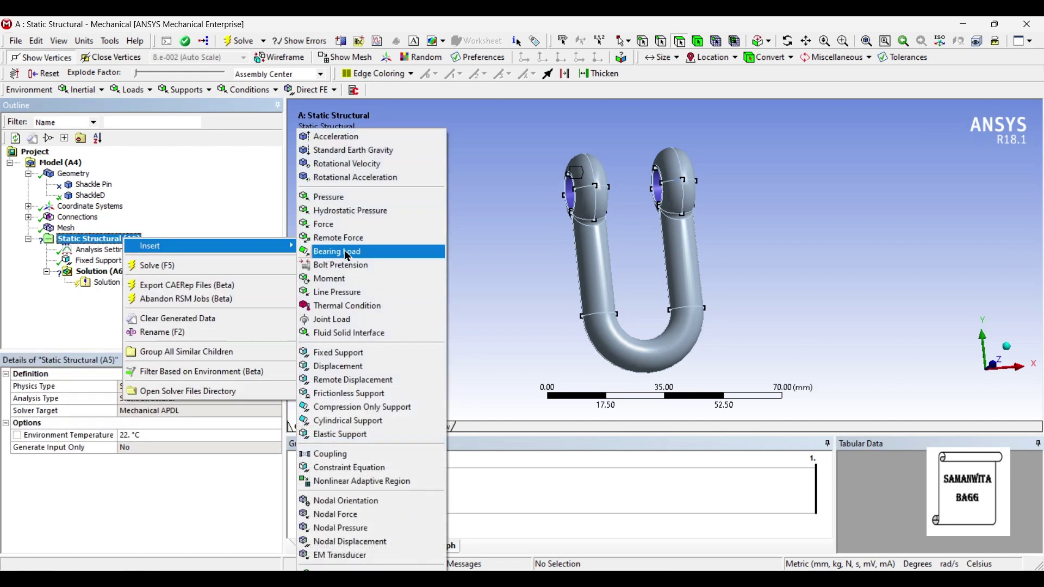
click(361, 225)
click(660, 354)
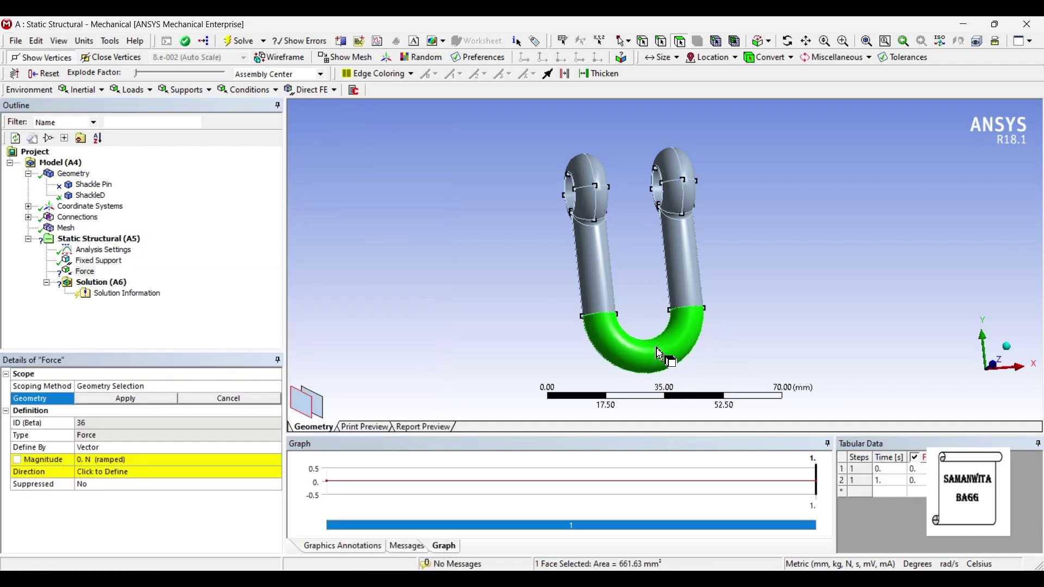
ctrl+middle_drag(731, 340, 733, 236)
middle_drag(705, 309, 928, 270)
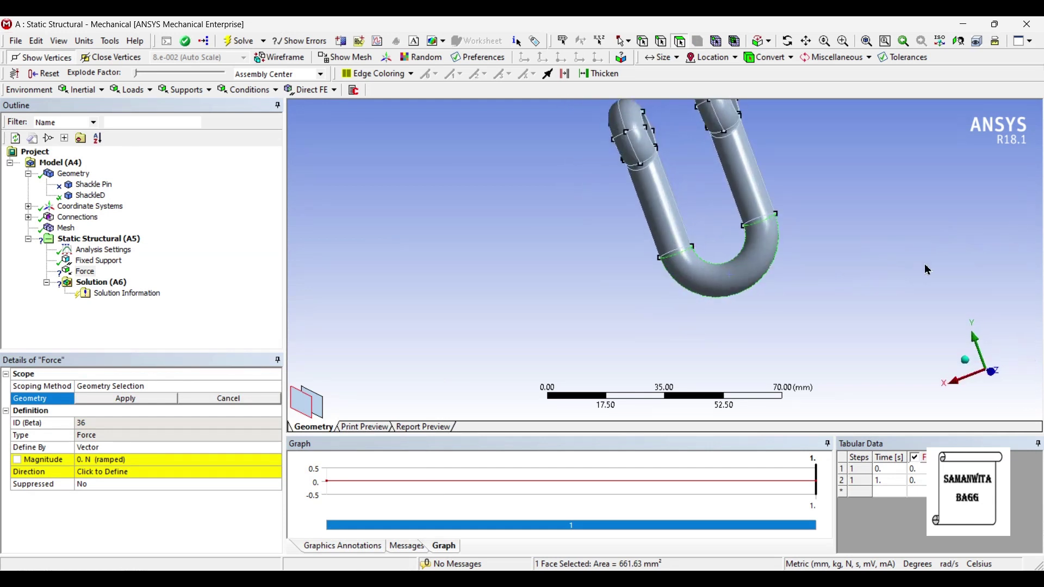
ctrl+click(757, 286)
middle_drag(757, 279, 676, 346)
click(136, 399)
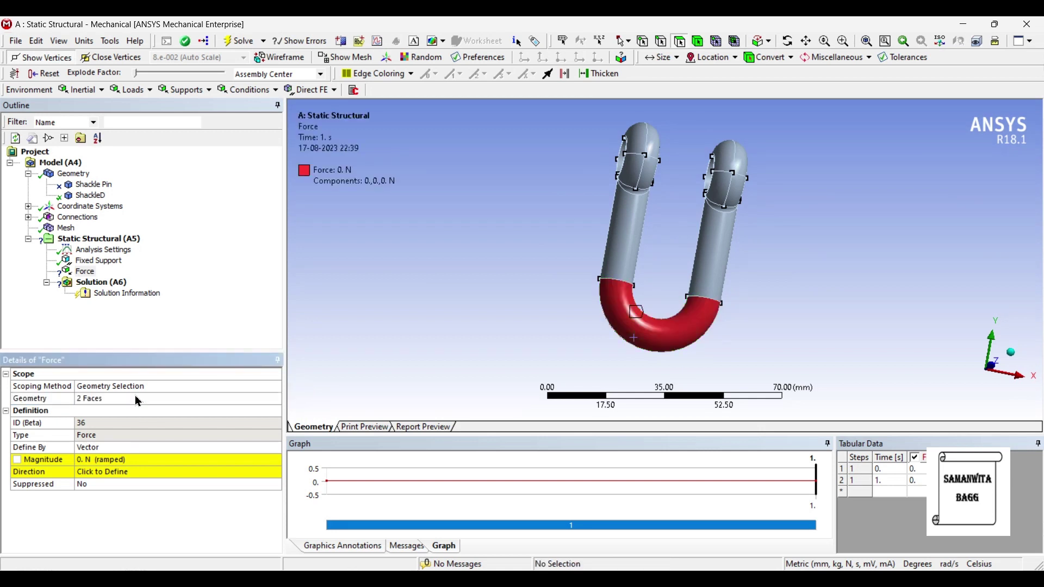
Define the Force by components in the global coordinate system.
click(157, 447)
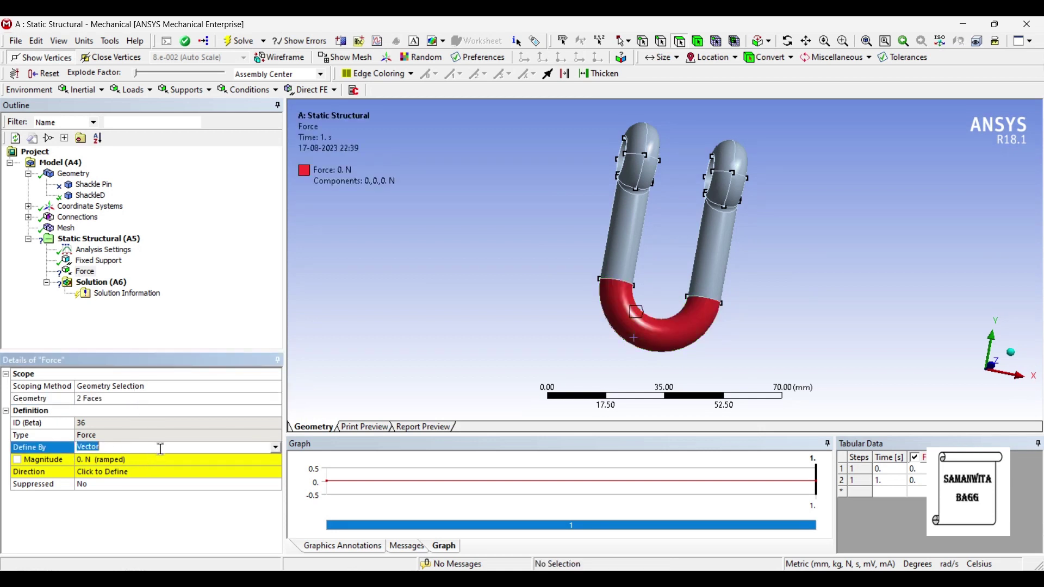
click(275, 447)
click(141, 461)
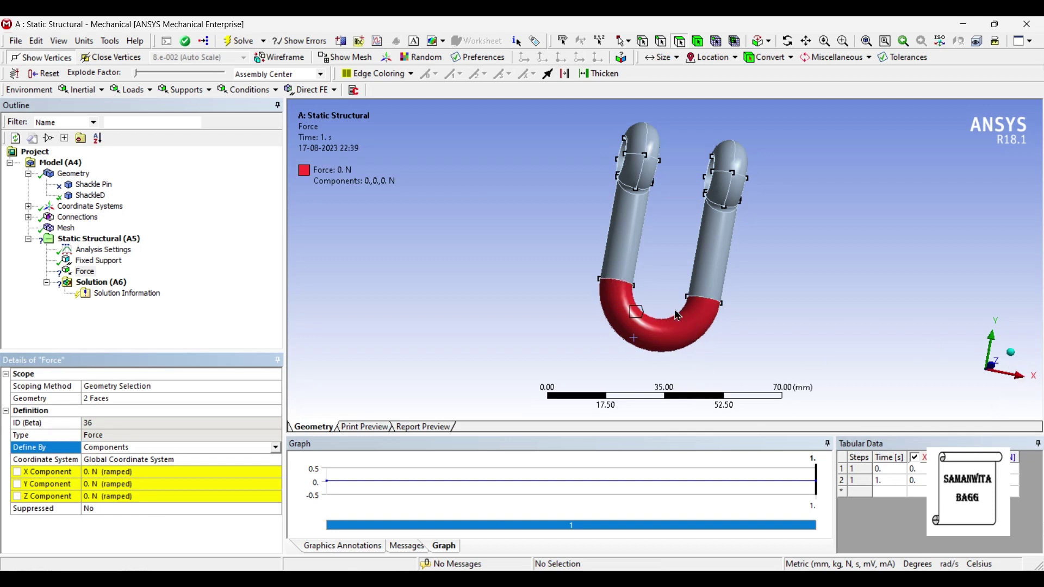
click(134, 485)
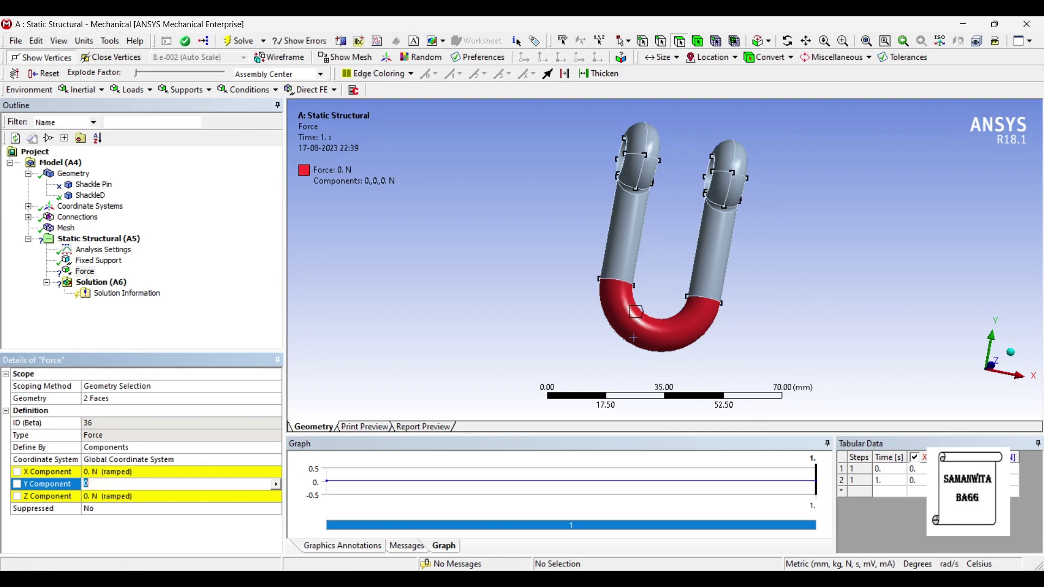
Switch to the UnitConverters.net page in the browser and copy the newton equivalent of 12 metric ton-force.
key(alt+Tab)
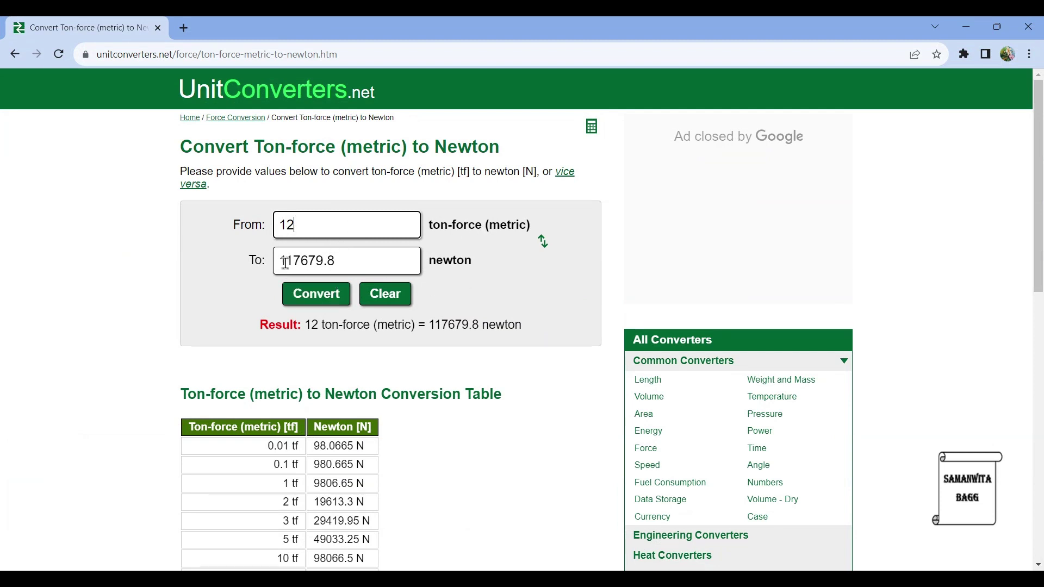
drag(283, 262, 362, 265)
drag(278, 262, 367, 262)
key(ctrl+c)
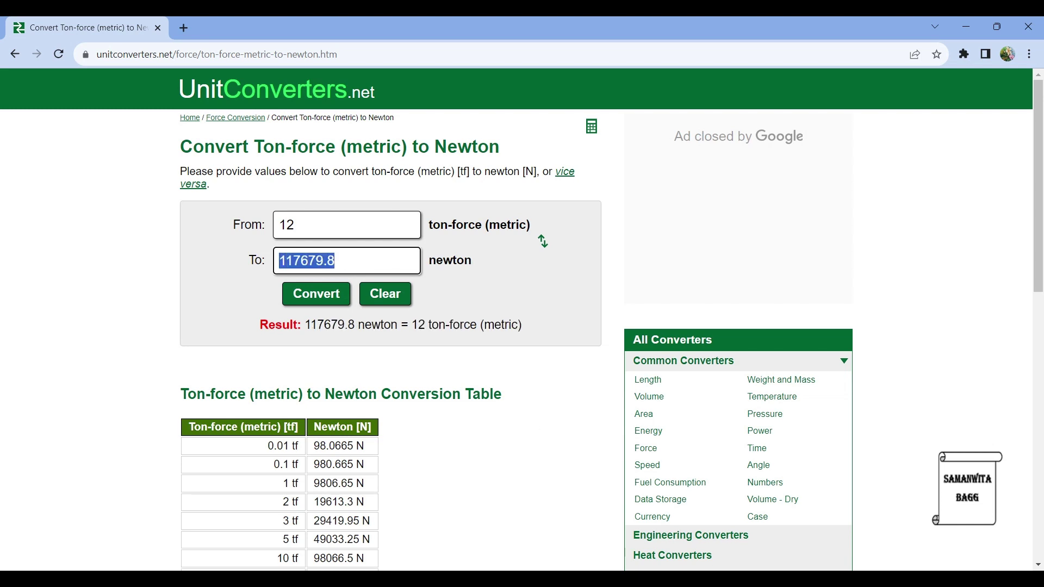
Switch back to ANSYS Mechanical and set the Force's Y component to -117679.8 N.
key(alt+Tab)
click(115, 483)
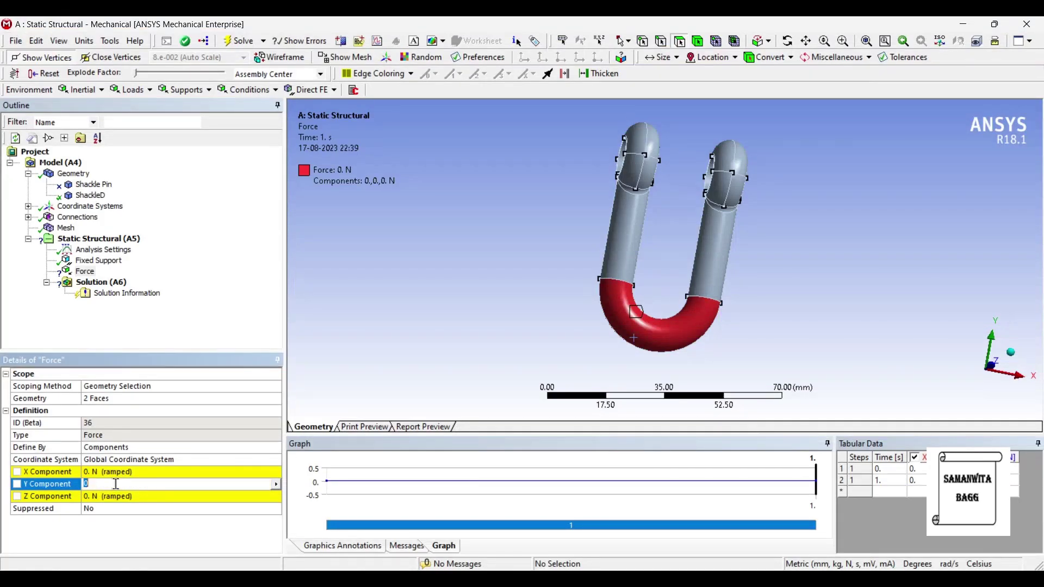
text(-)
key(ctrl+v)
key(Return)
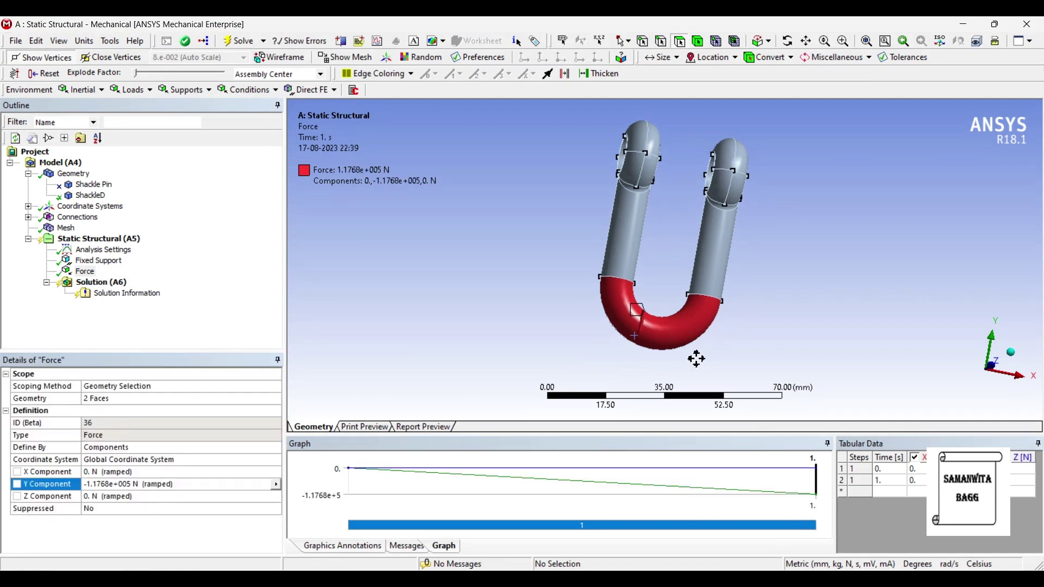
ctrl+middle_drag(694, 357, 724, 361)
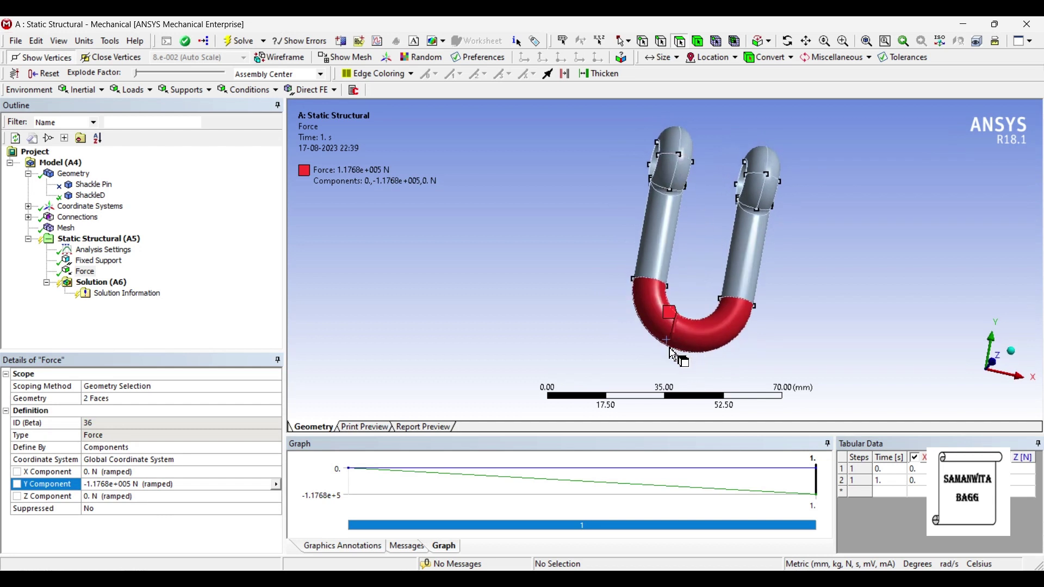
ctrl+middle_drag(669, 351, 682, 364)
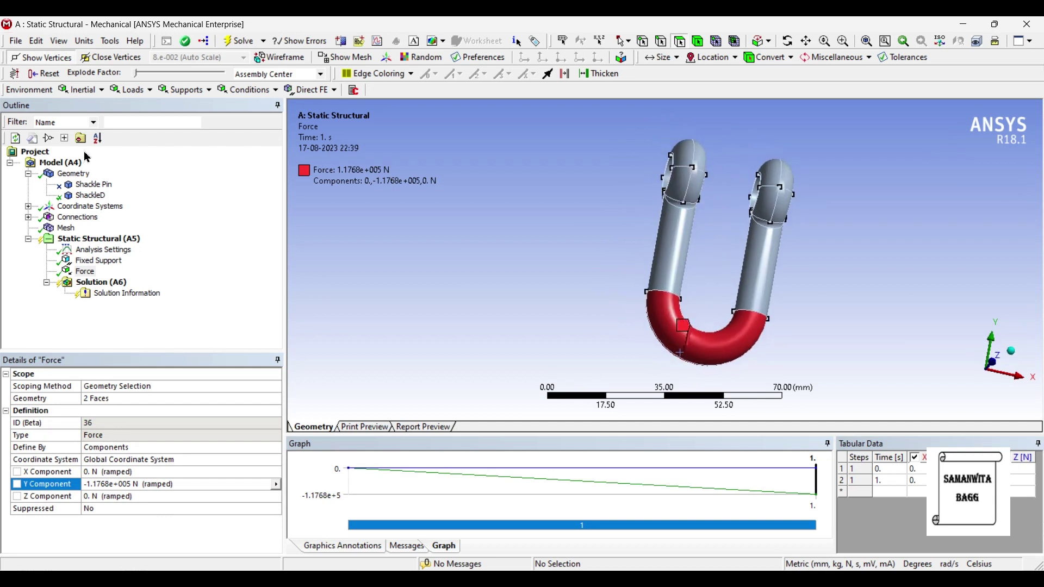
Unsuppress the Shackle Pin body so that it is included in the analysis again.
click(97, 184)
right_click(98, 186)
click(174, 296)
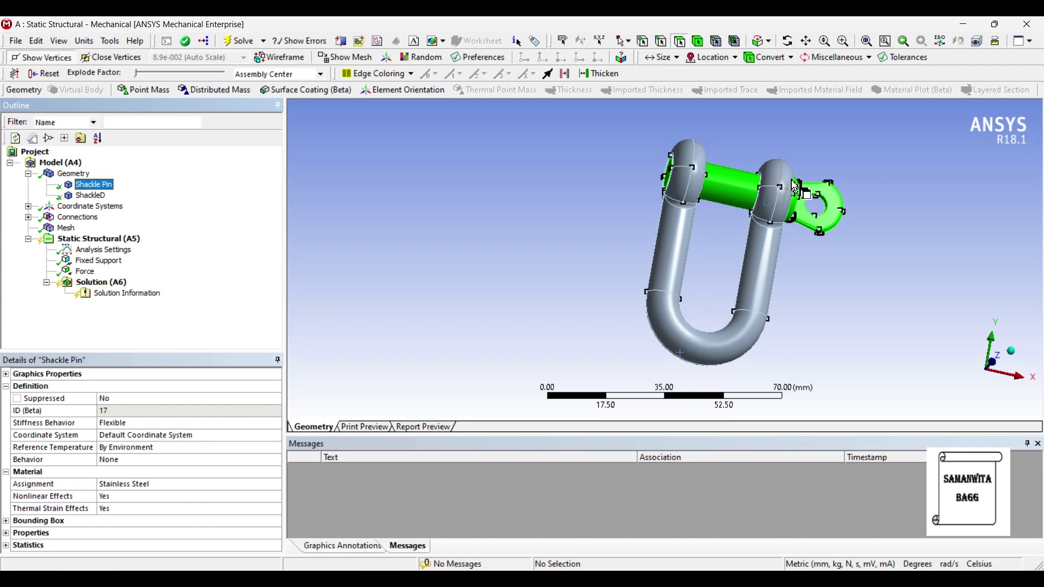
ctrl+middle_drag(699, 185, 604, 178)
middle_drag(636, 318, 519, 234)
middle_drag(593, 331, 572, 334)
middle_drag(670, 274, 682, 256)
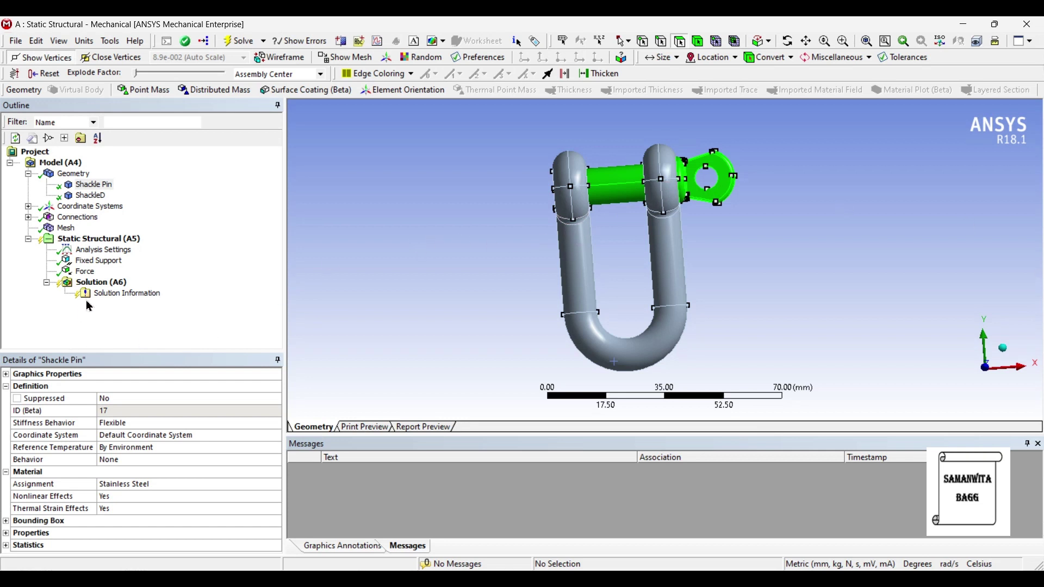
Insert a Total Deformation result for all bodies into the Solution.
right_click(114, 288)
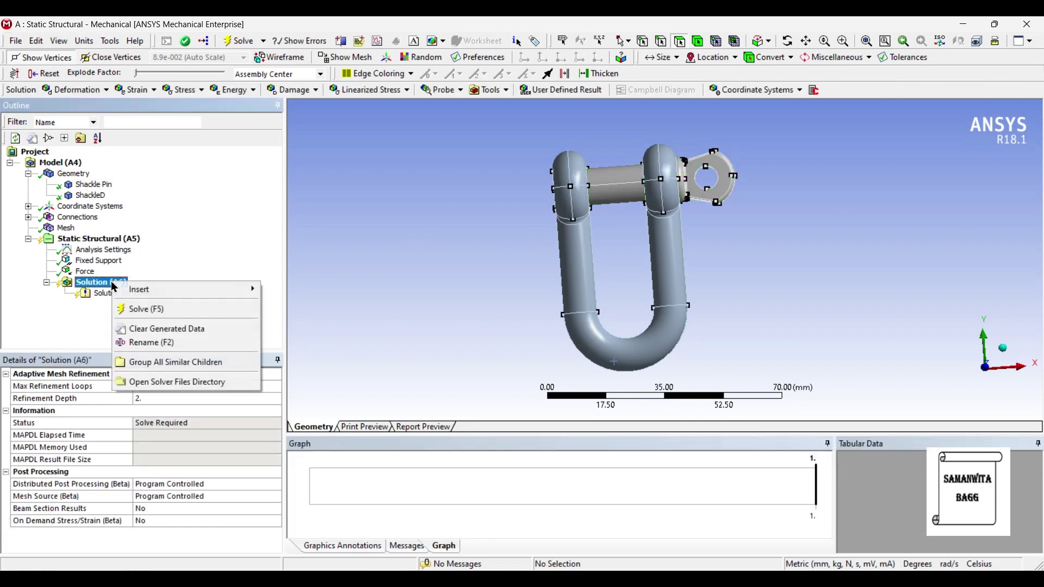
mouse_move(139, 289)
mouse_move(302, 303)
click(416, 304)
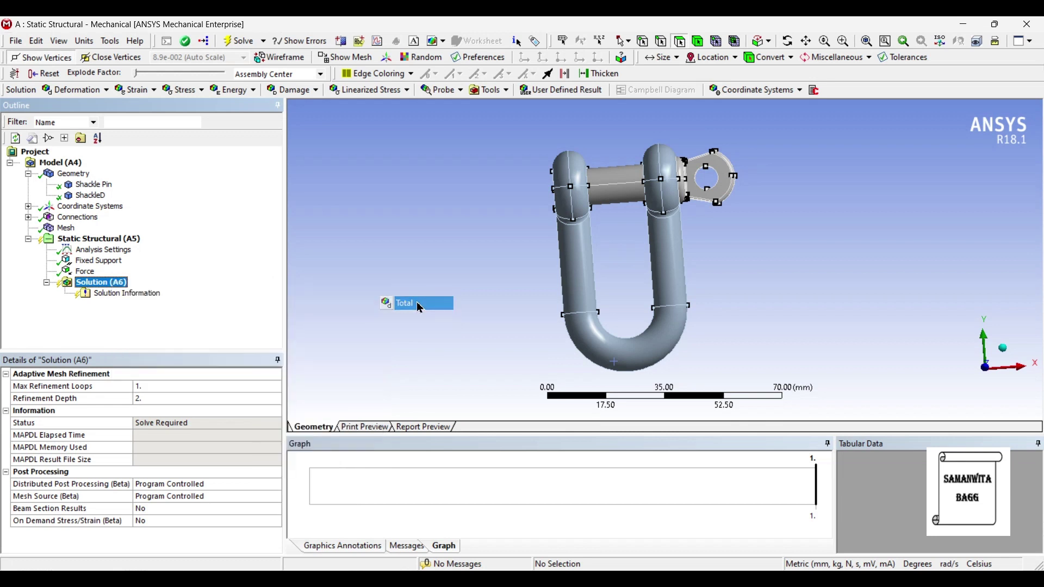
Insert a Directional Deformation result for all bodies and set its orientation to the Y Axis.
right_click(114, 283)
mouse_move(144, 289)
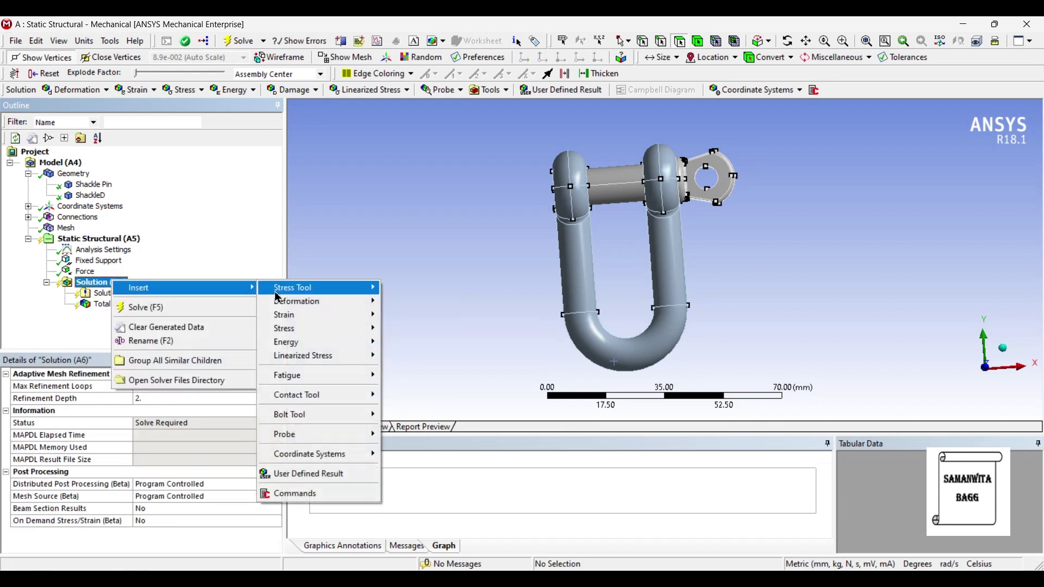
mouse_move(304, 304)
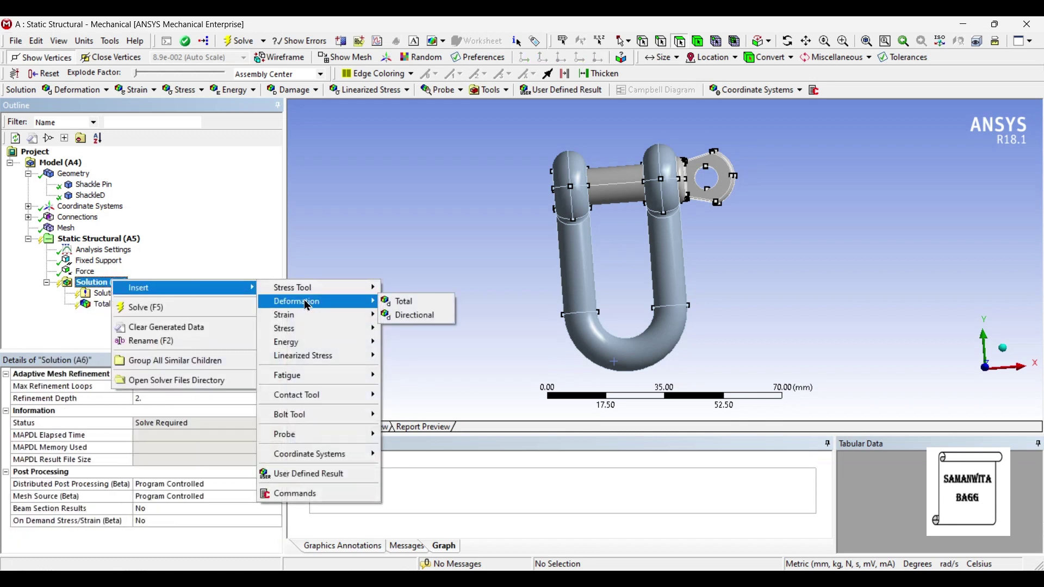
click(416, 315)
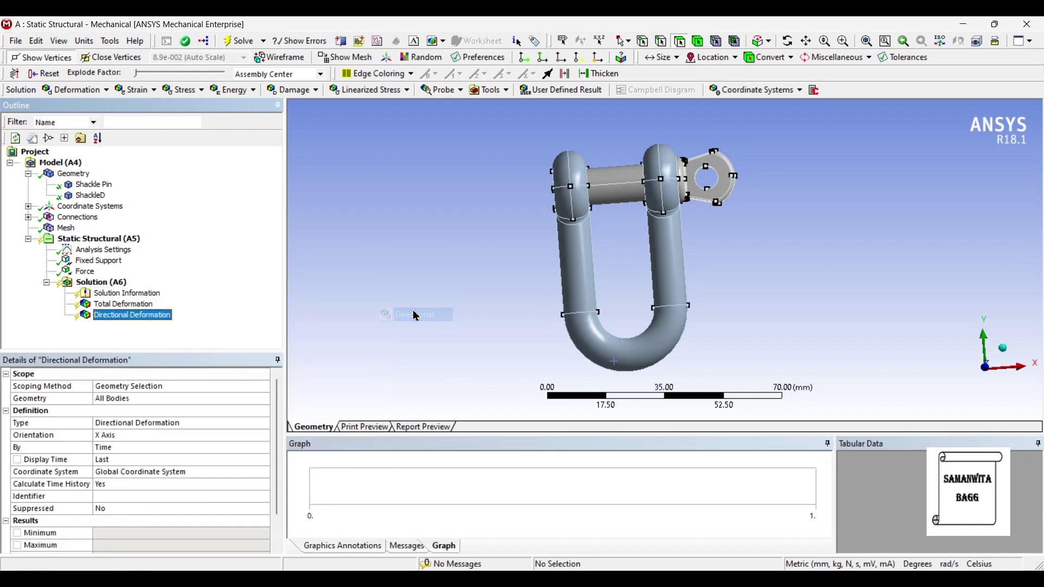
click(130, 437)
click(265, 436)
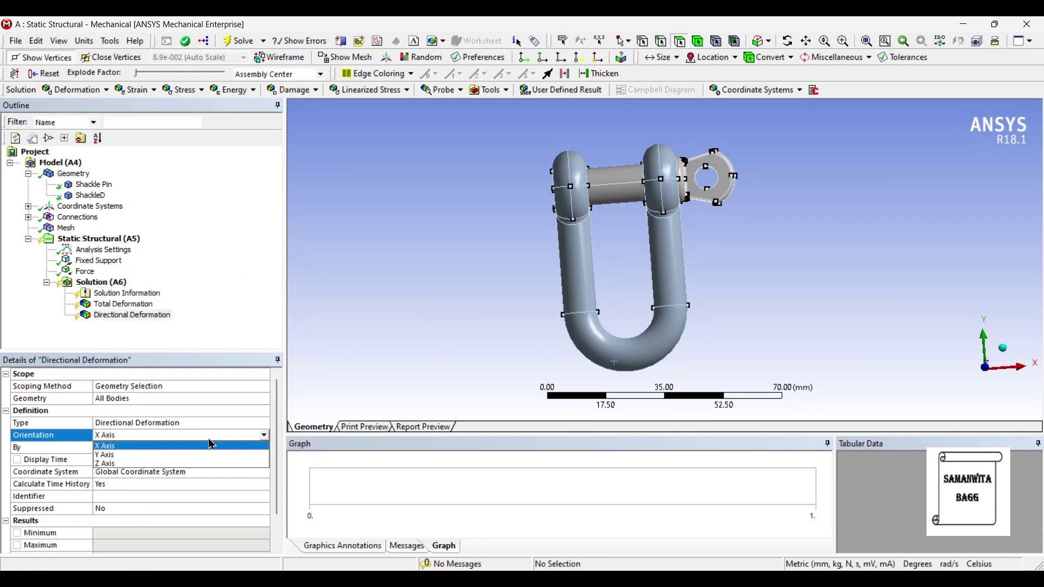
click(155, 459)
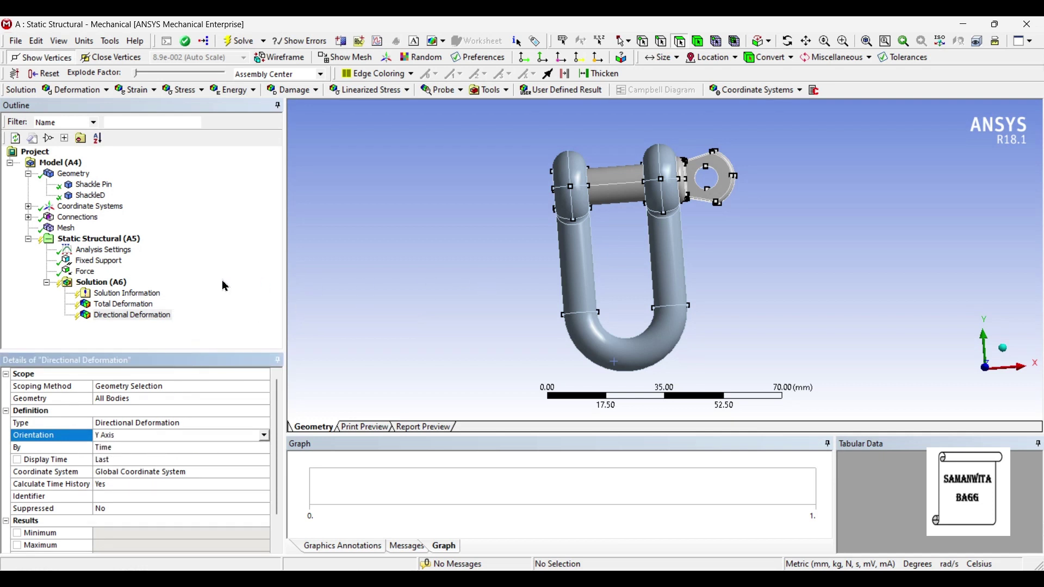
Insert Equivalent (von-Mises) elastic strain and Equivalent (von-Mises) stress results for all bodies into the Solution.
right_click(122, 285)
mouse_move(197, 292)
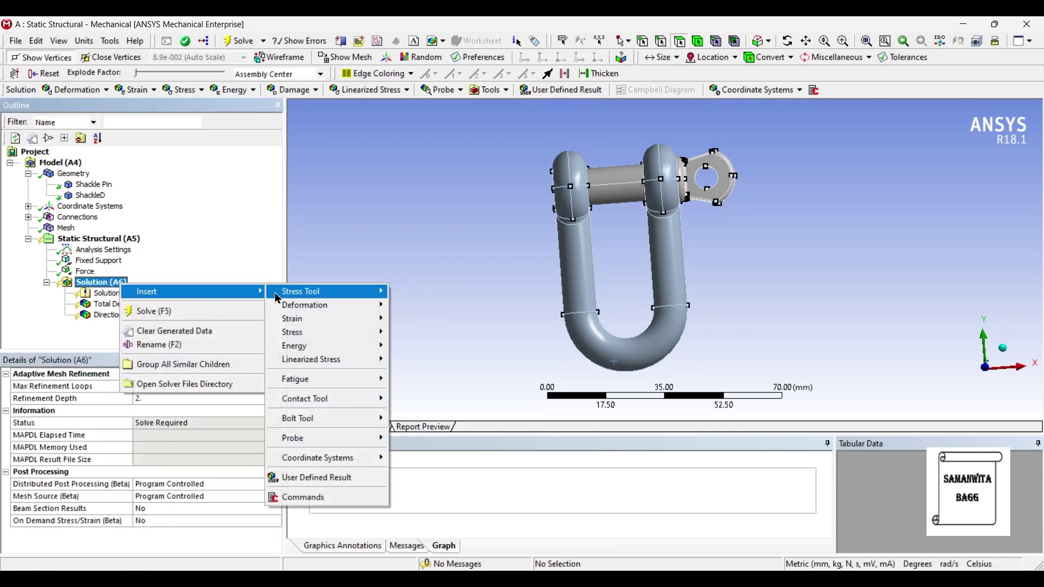
mouse_move(327, 318)
click(443, 321)
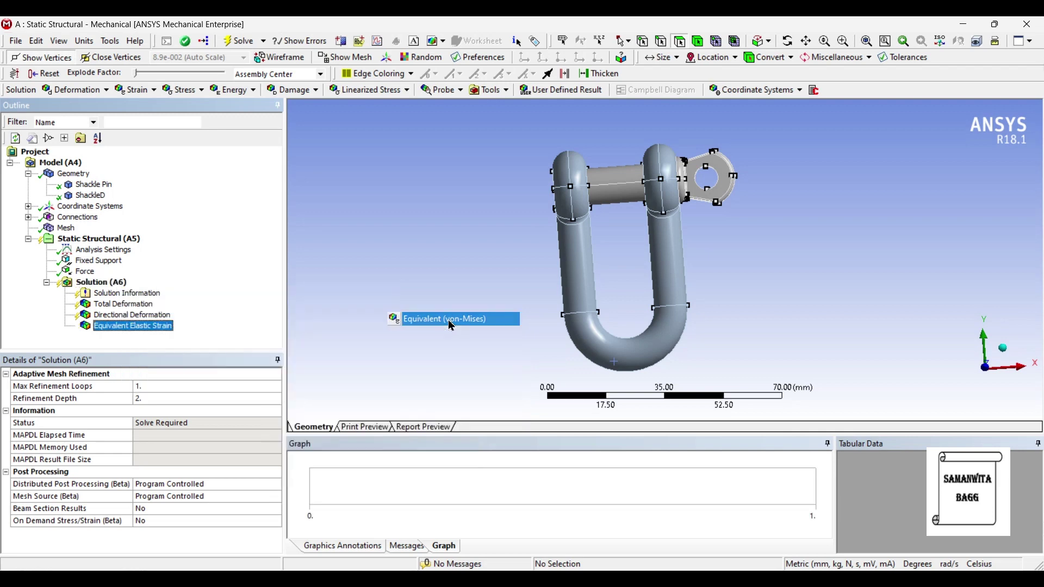
right_click(121, 284)
mouse_move(236, 294)
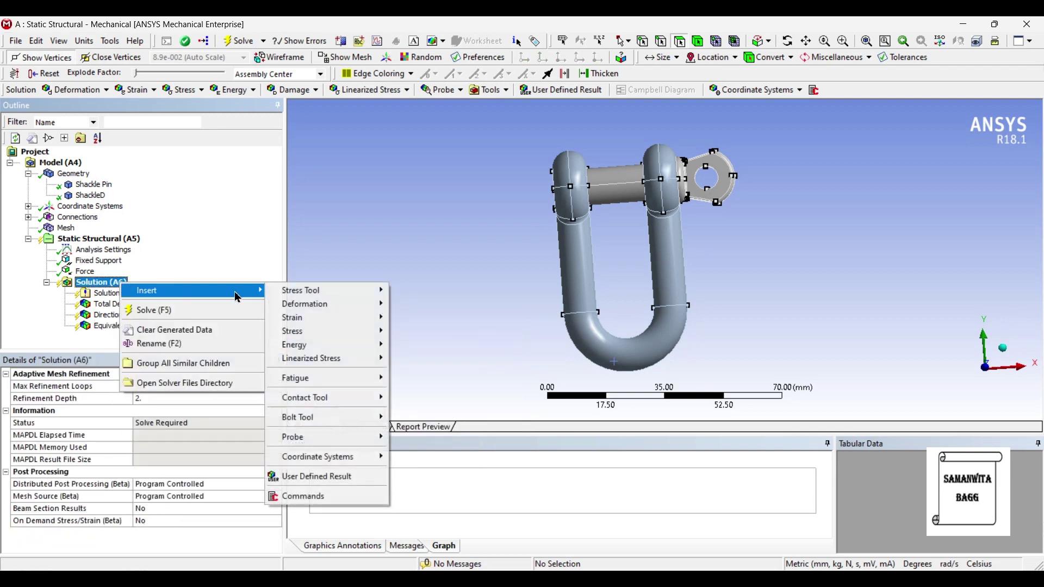
mouse_move(326, 331)
click(429, 330)
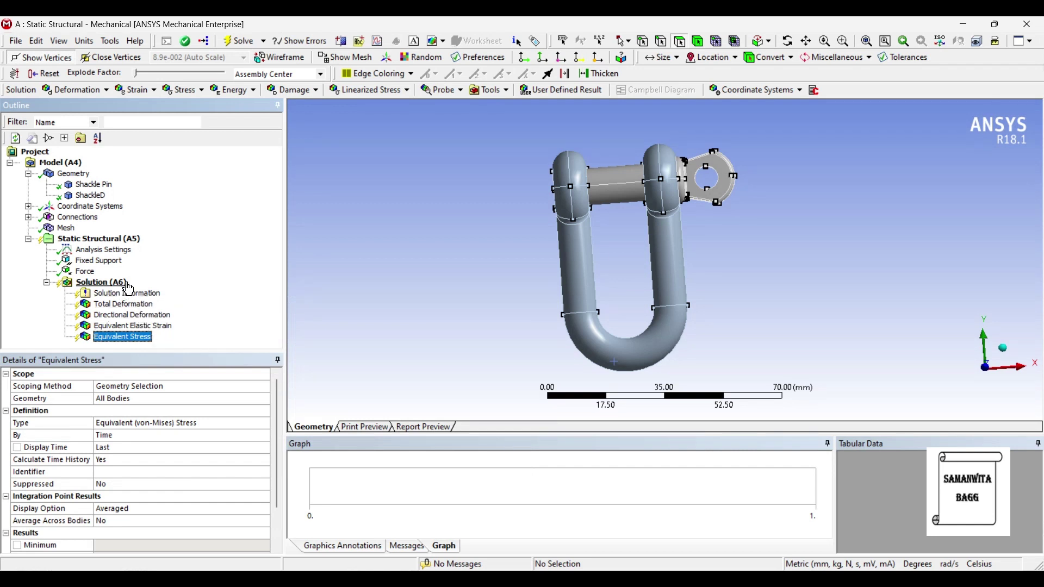
Review the geometry scope of the total deformation, directional deformation, equivalent strain and equivalent stress results.
click(153, 305)
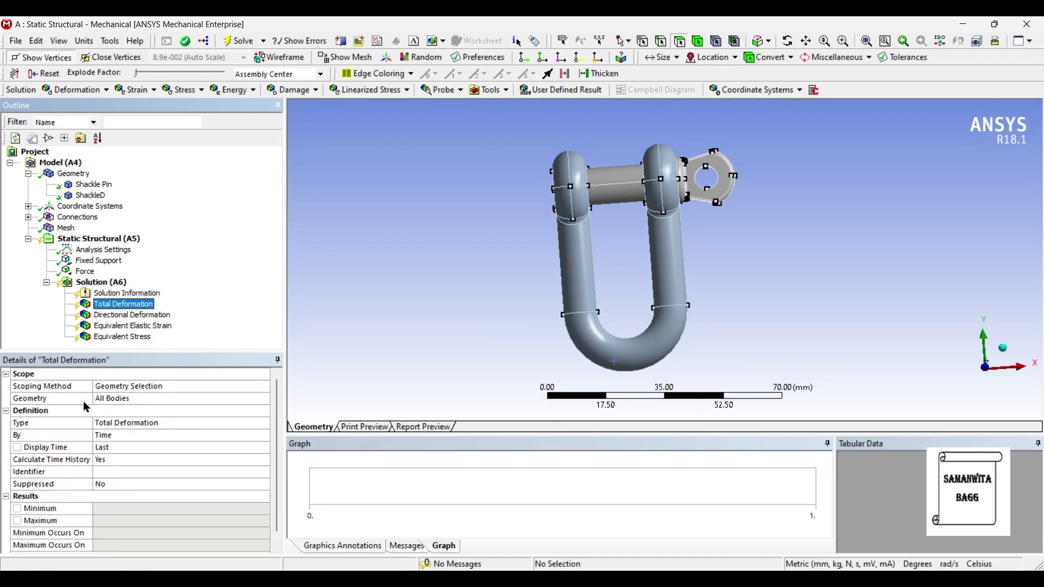
click(137, 317)
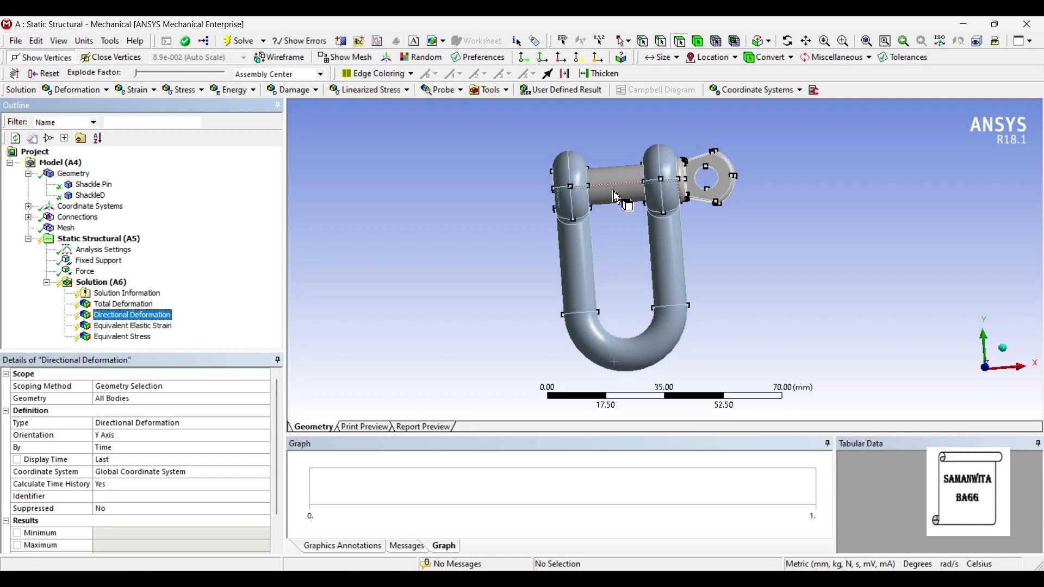
click(155, 326)
click(136, 337)
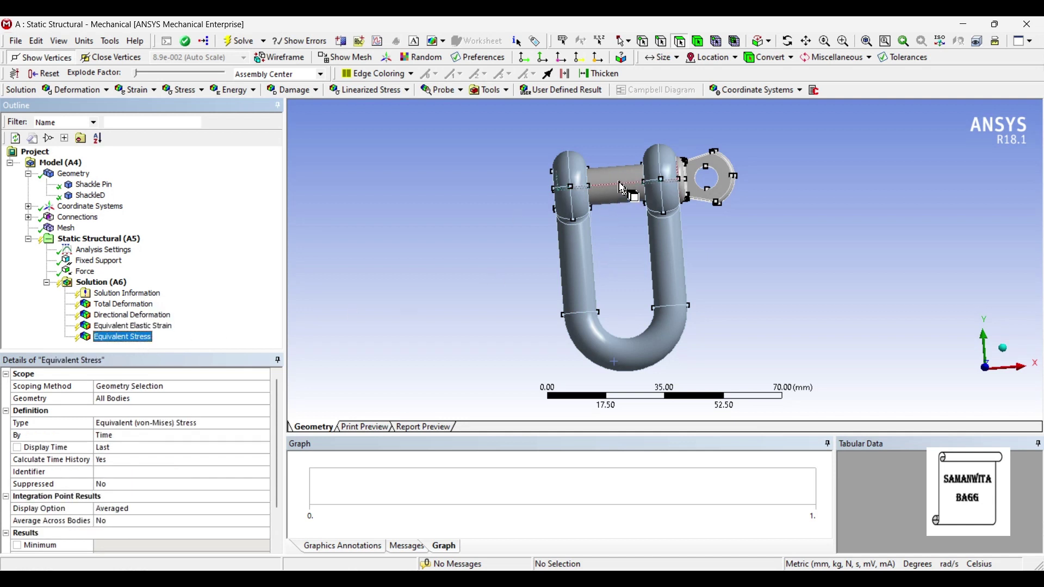
Insert a second Directional Deformation result and set its orientation to the Y Axis.
right_click(125, 286)
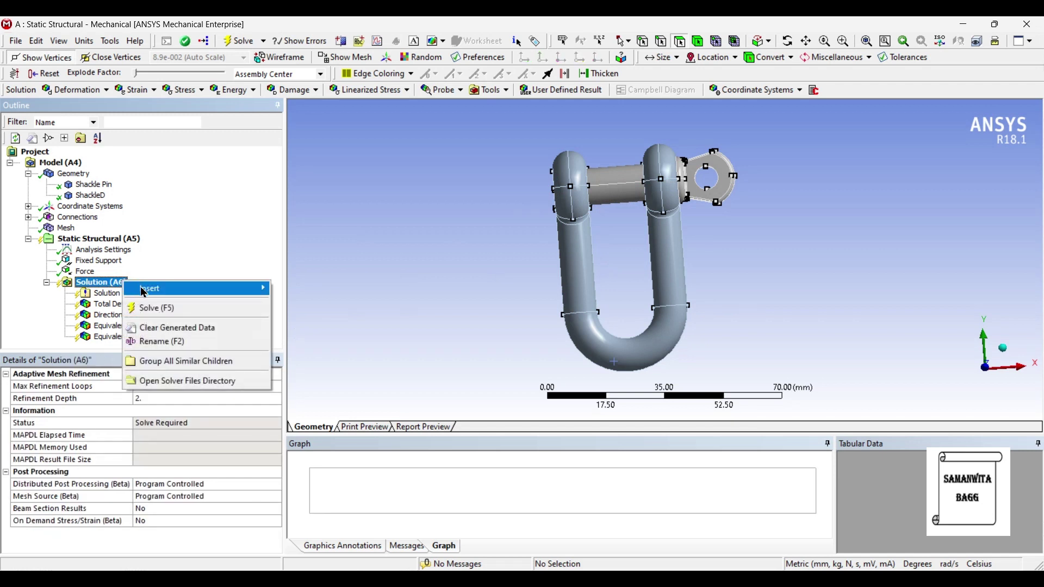
mouse_move(143, 289)
mouse_move(309, 304)
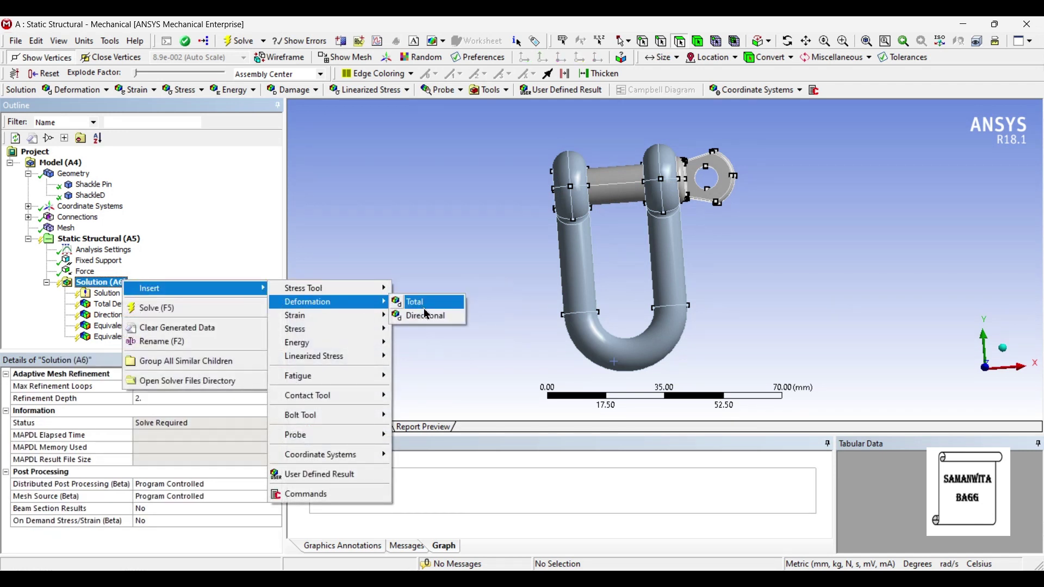
click(429, 316)
click(146, 437)
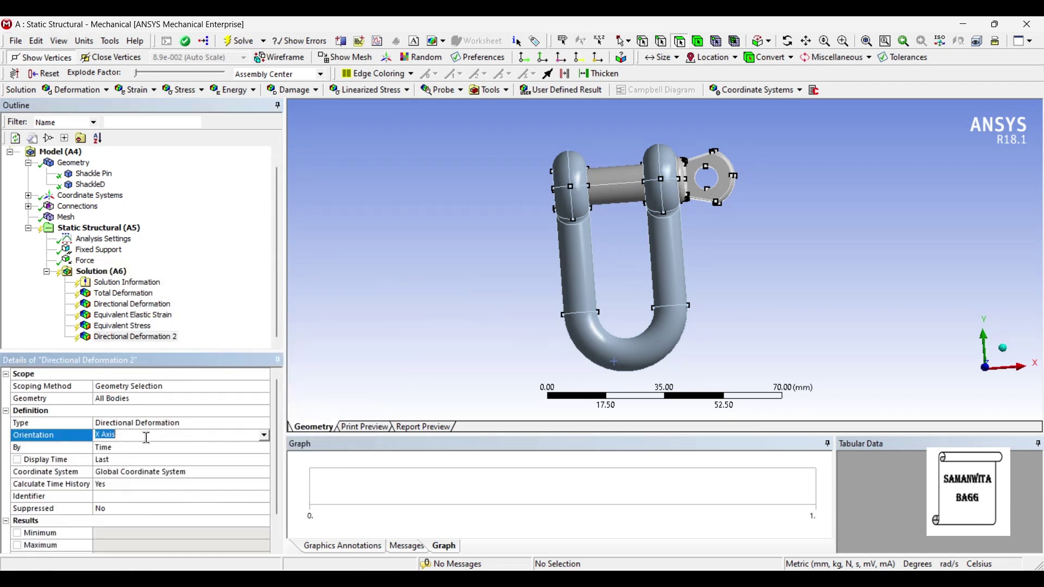
click(265, 436)
click(126, 460)
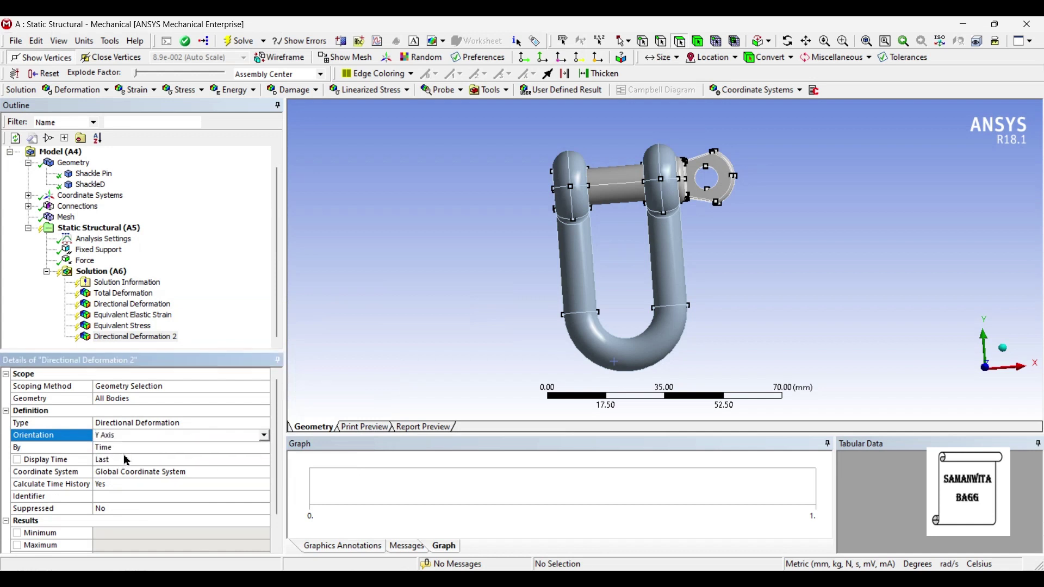
Scope the second Directional Deformation result to the Shackle Pin body only.
click(117, 400)
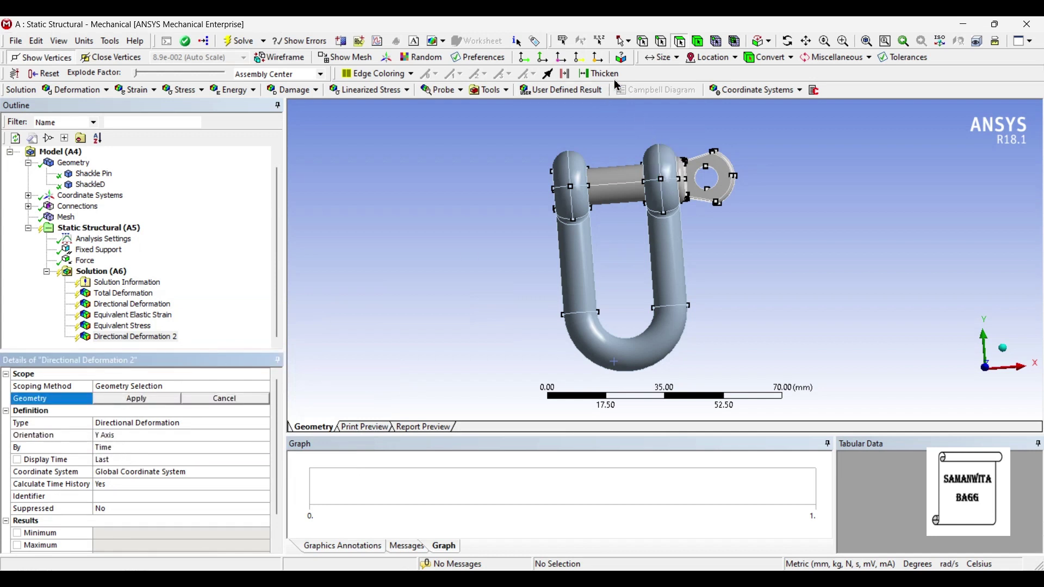
click(697, 44)
click(622, 174)
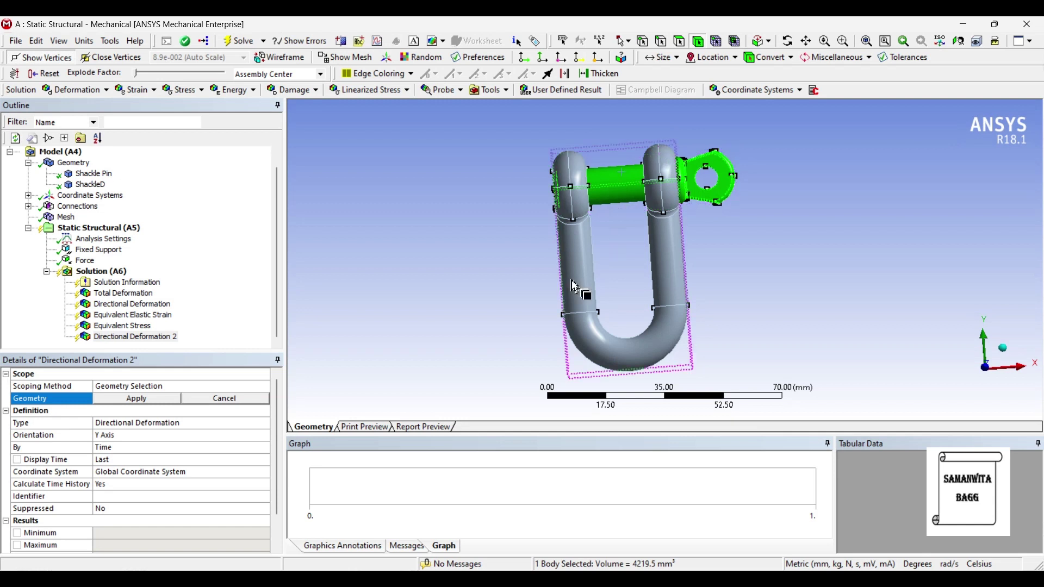
click(137, 401)
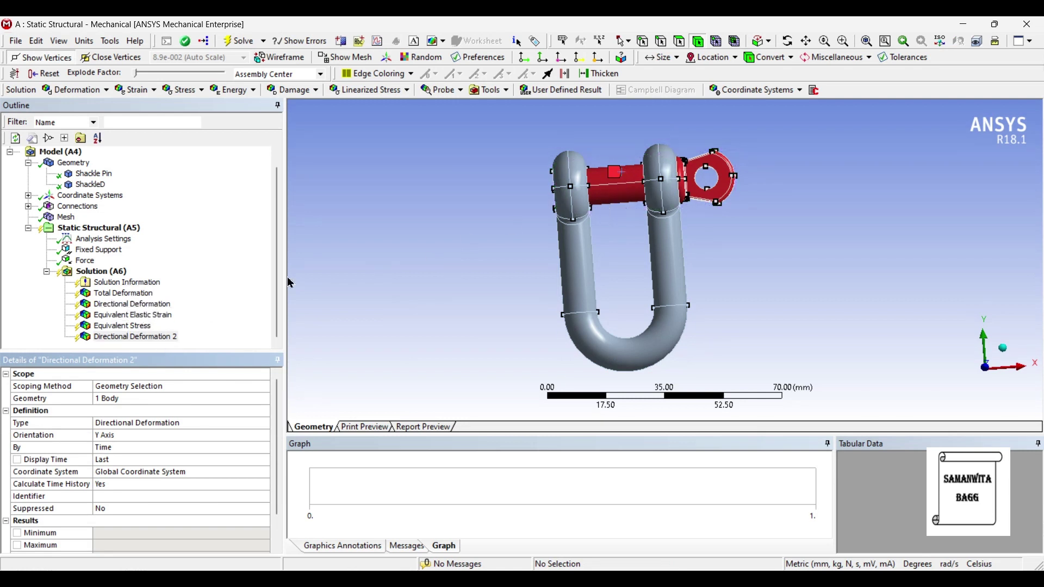
Insert a second Equivalent (von-Mises) stress result into the Solution.
right_click(111, 272)
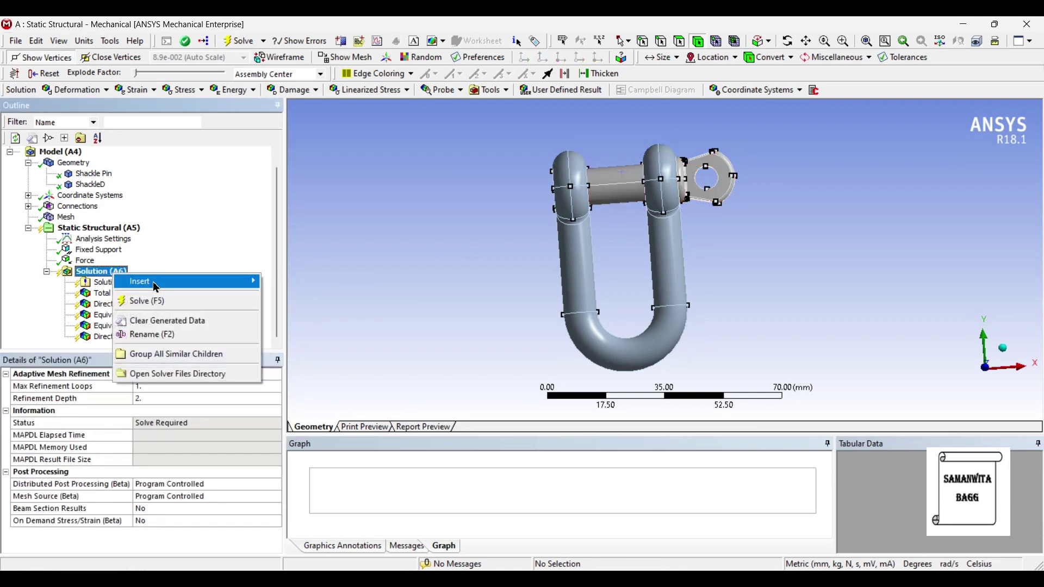
mouse_move(218, 282)
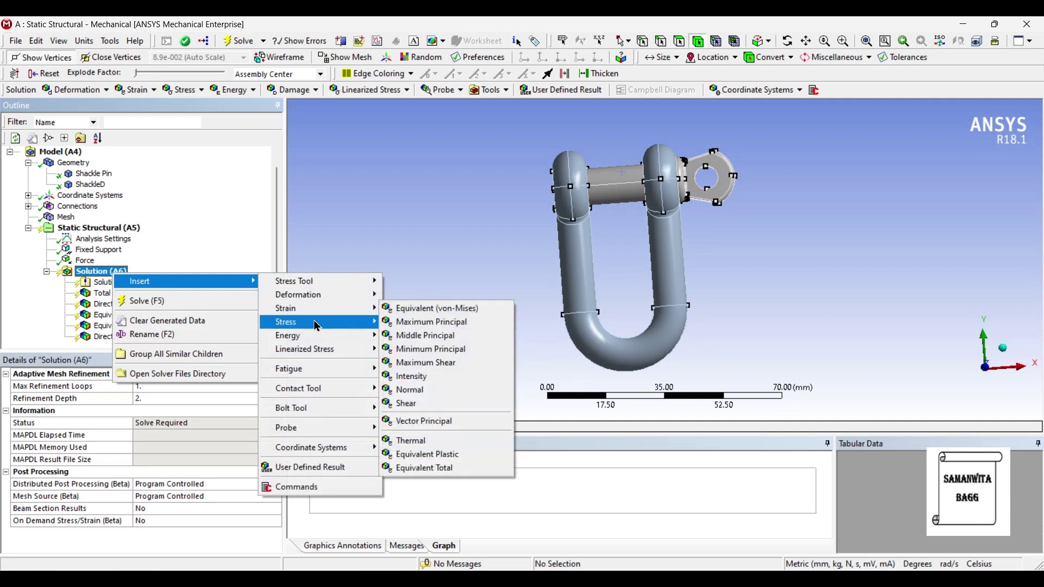
mouse_move(326, 322)
click(397, 326)
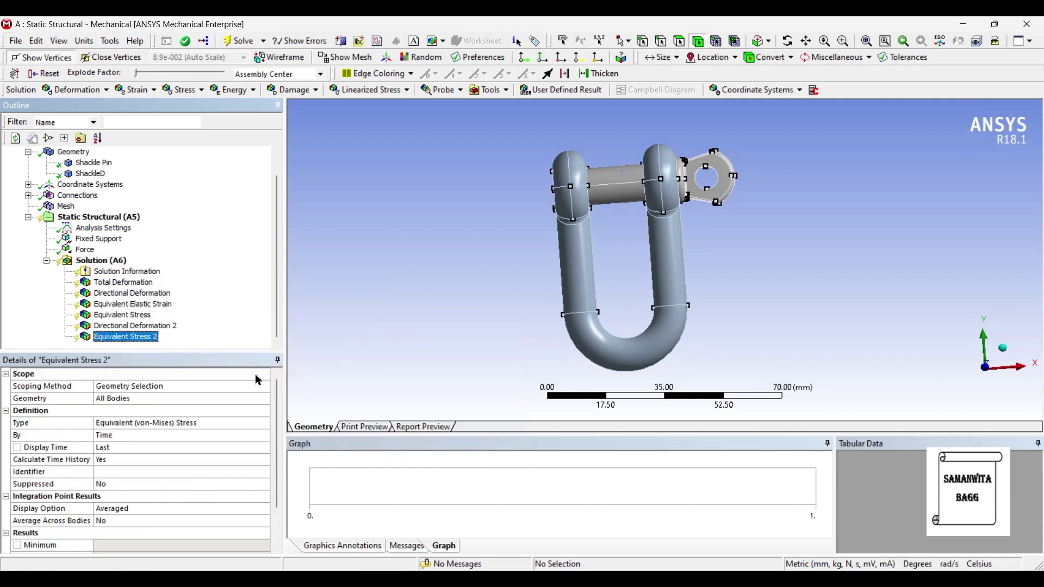
Scope the second Equivalent (von-Mises) Stress result to the Shackle Pin body only.
click(117, 404)
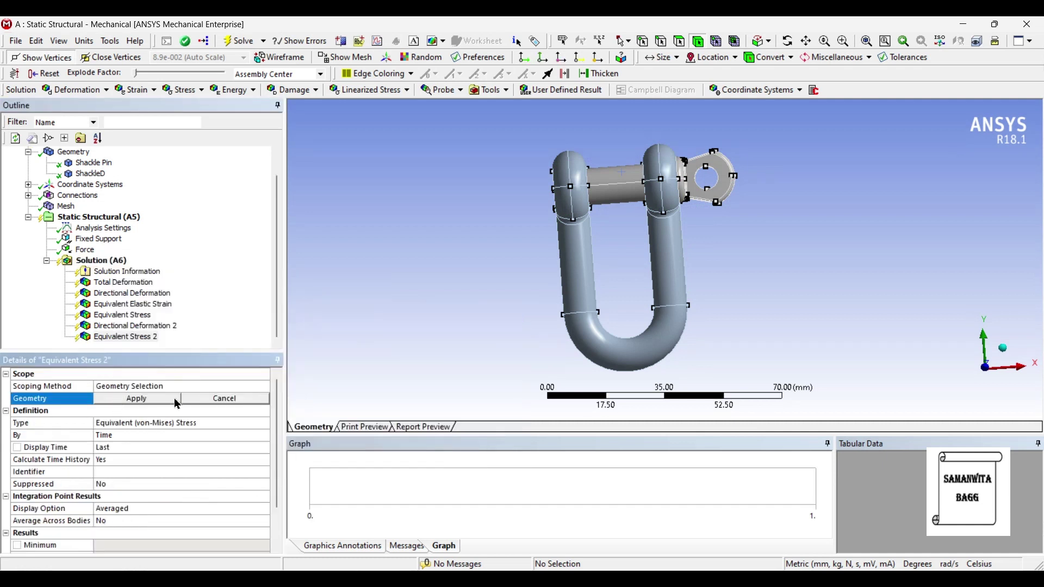
click(625, 188)
click(136, 399)
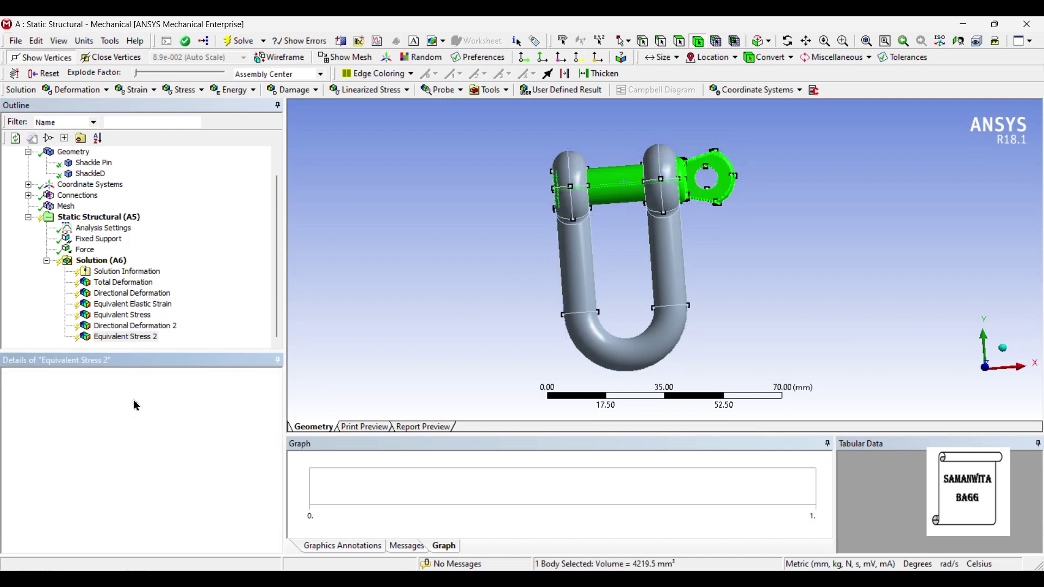
Insert a second Equivalent (von-Mises) elastic strain result into the Solution and scope it to the Shackle Pin body only.
right_click(107, 263)
mouse_move(163, 270)
mouse_move(313, 302)
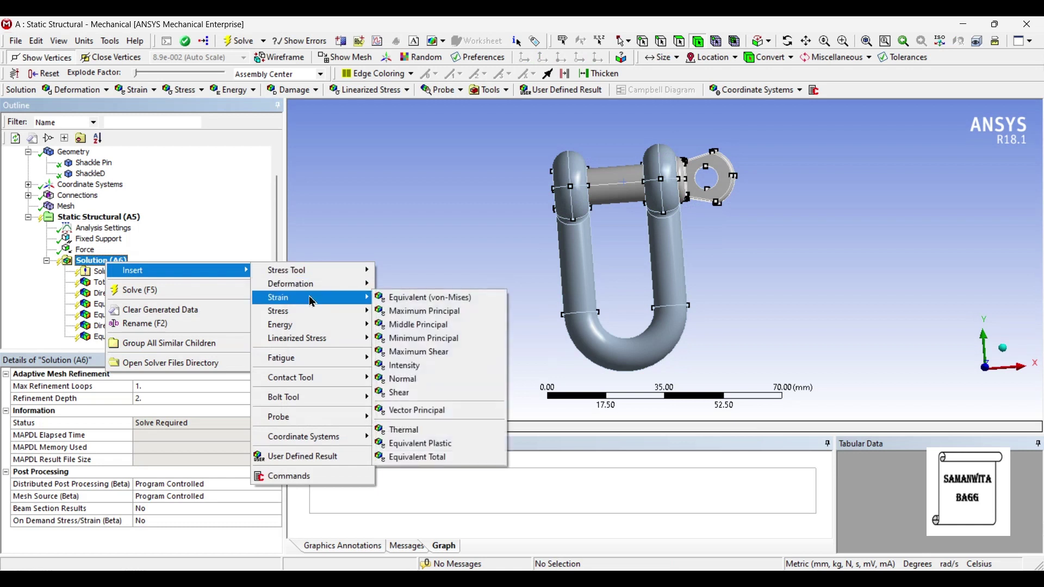
click(399, 298)
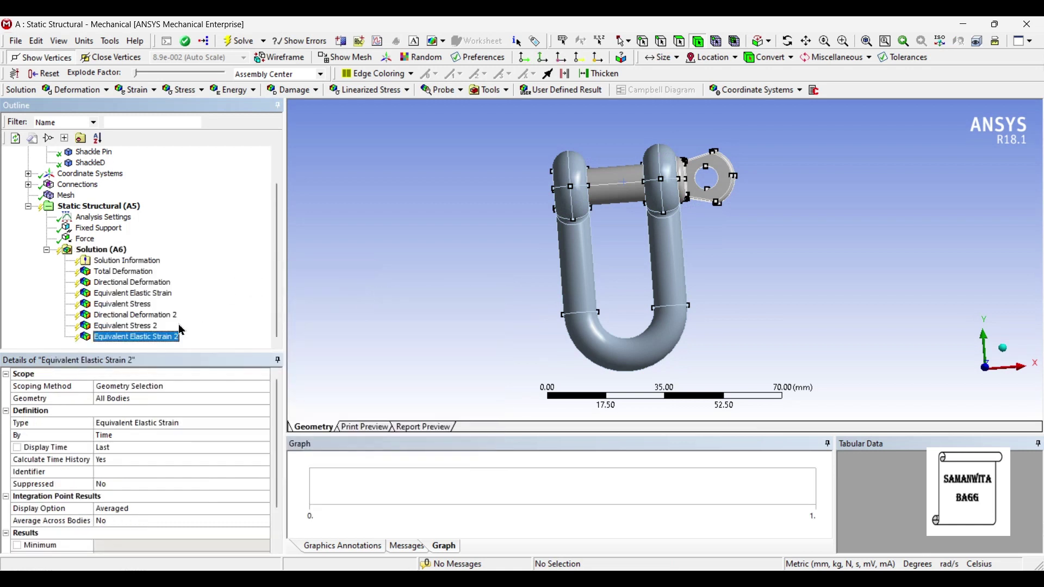
click(137, 400)
click(625, 180)
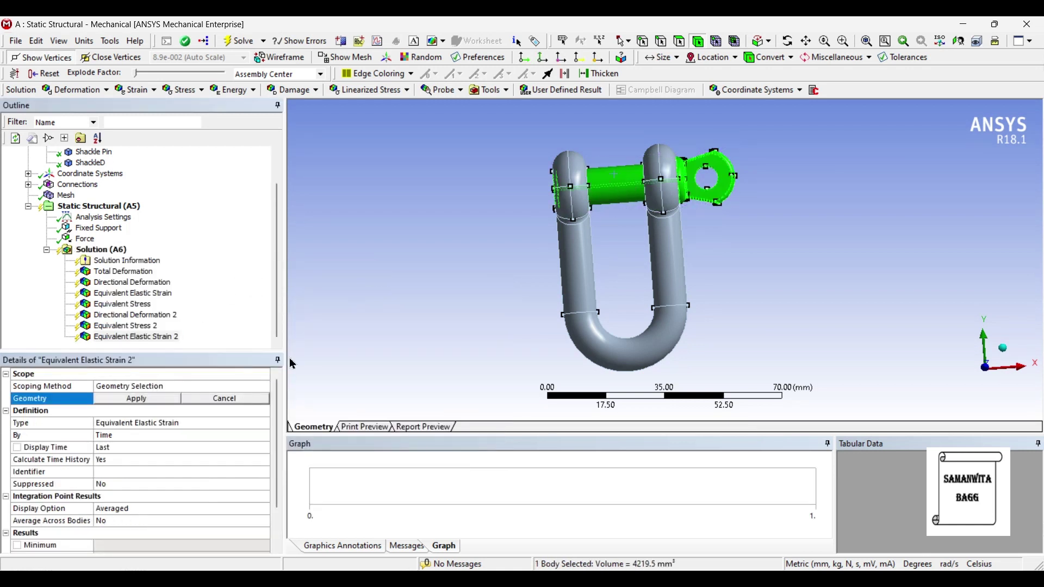
click(140, 402)
Solve the static structural analysis to evaluate all inserted results.
click(115, 251)
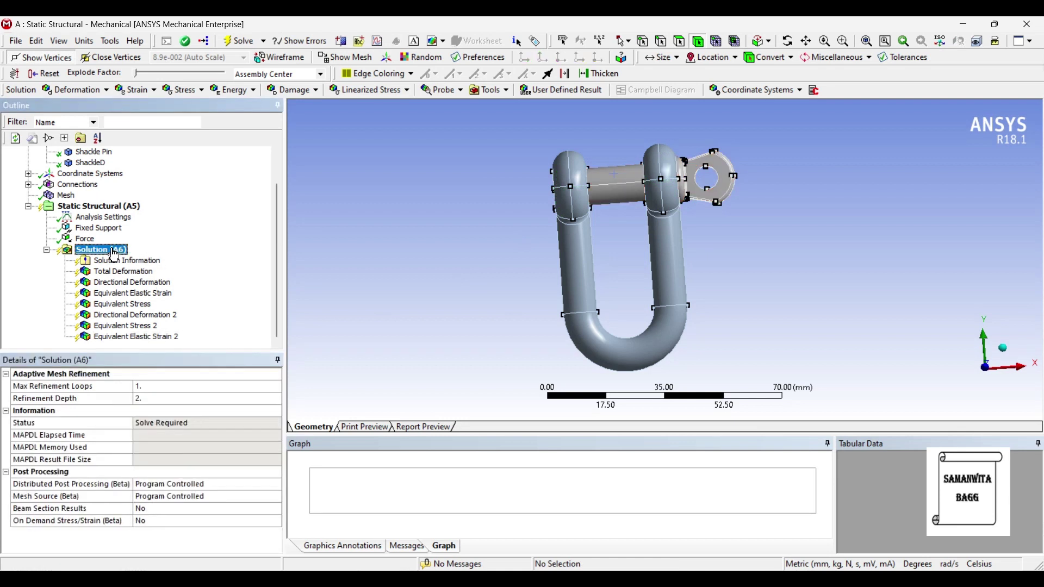
click(234, 43)
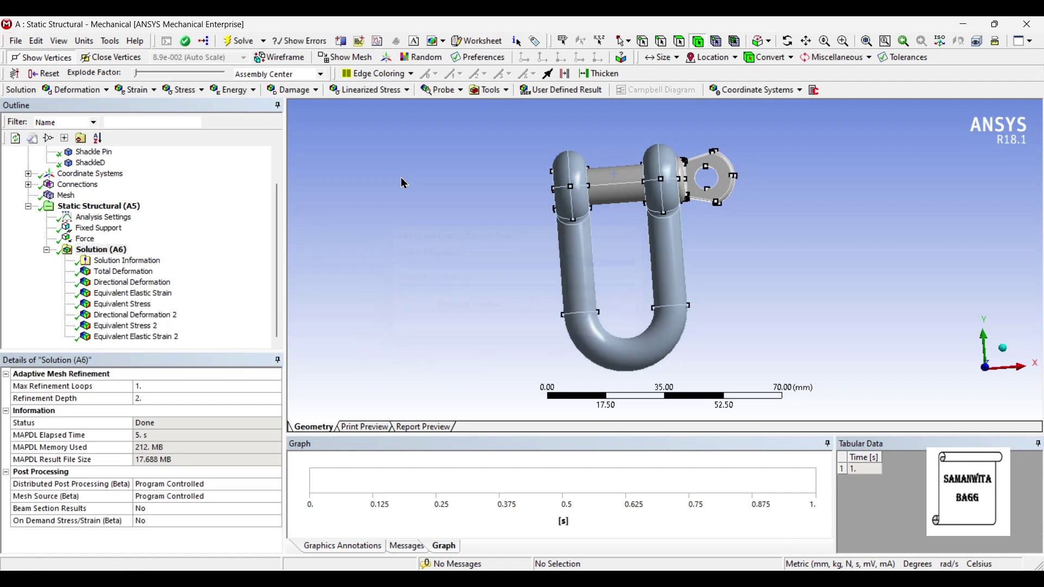
Display the Total Deformation result of the whole shackle, play its animation and pause it.
click(139, 273)
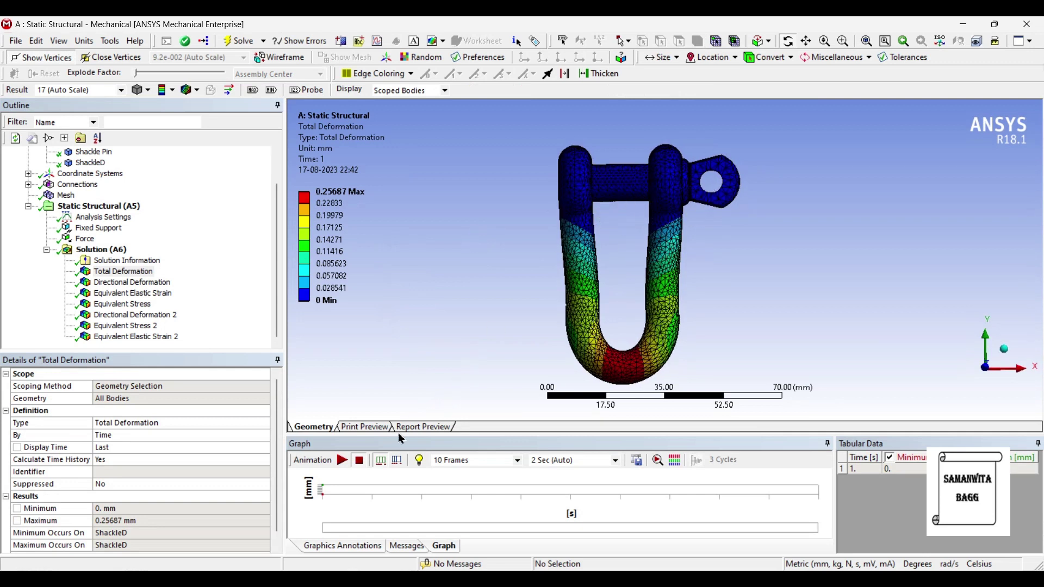
click(341, 461)
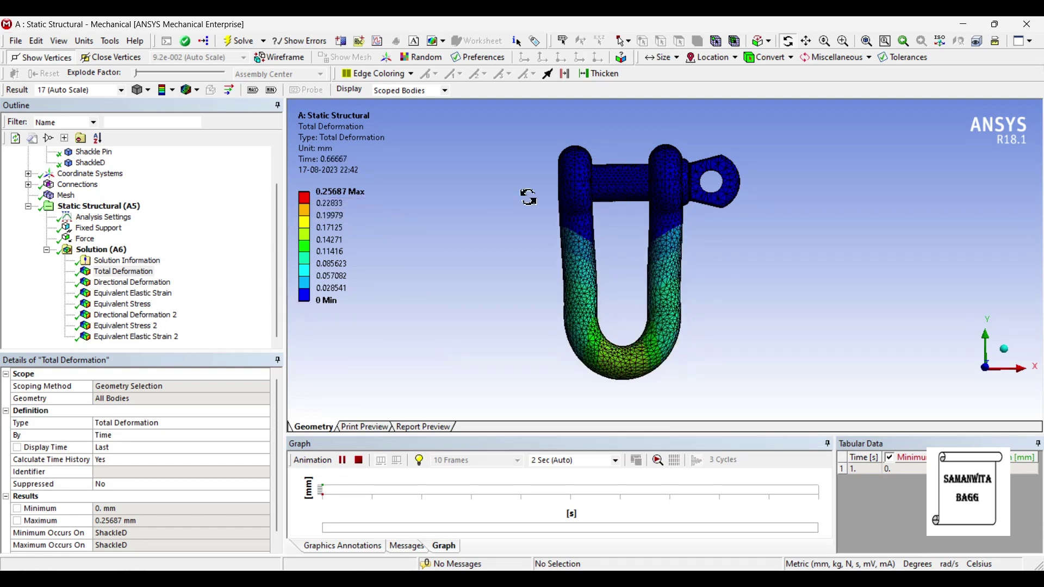
click(343, 460)
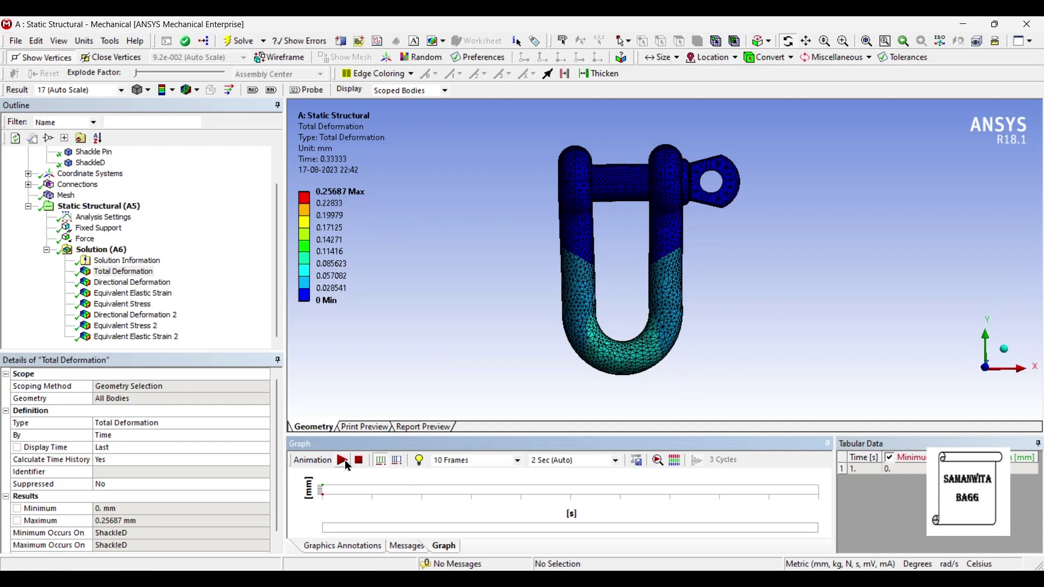
Animate the whole-shackle Directional Deformation result, pause it, and set the contour edge display to No WireFrame.
click(155, 283)
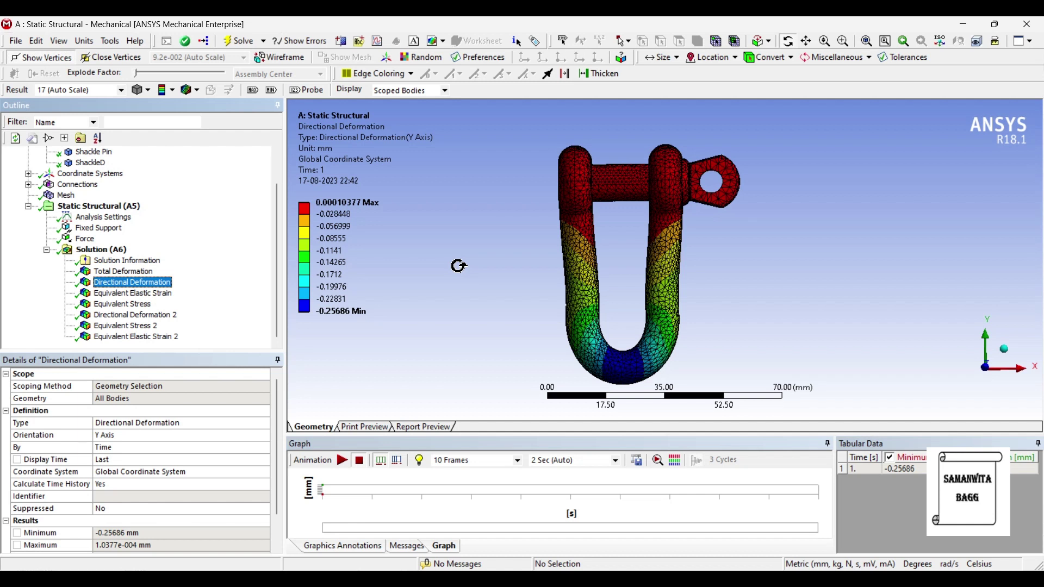
mouse_move(322, 223)
click(341, 462)
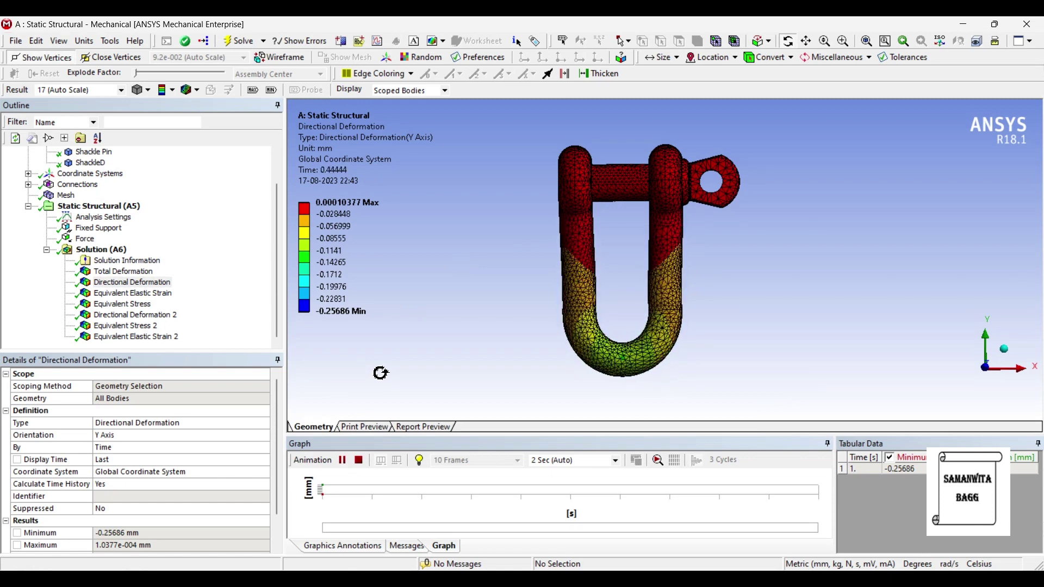
click(342, 460)
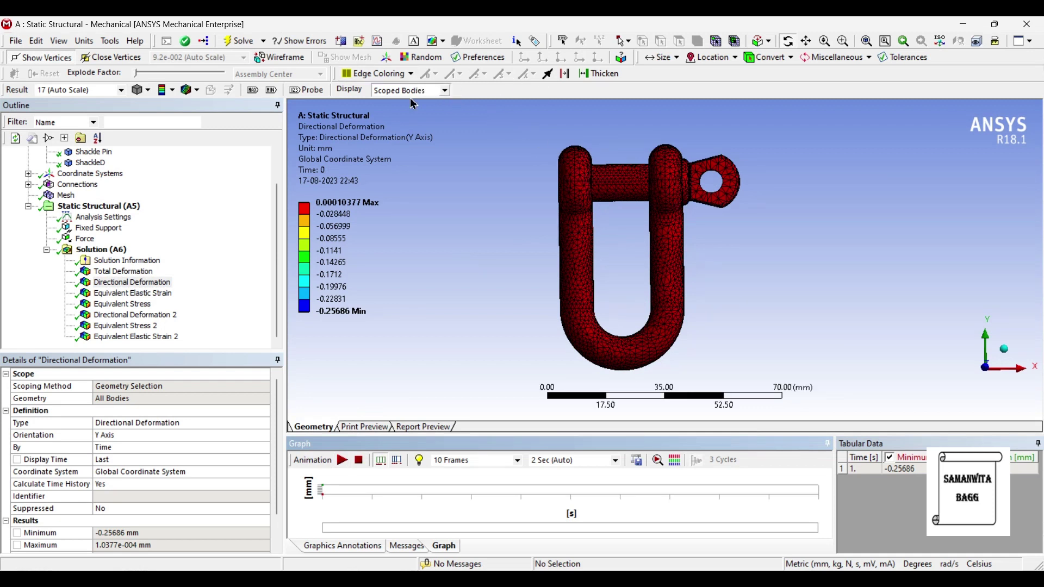
click(198, 90)
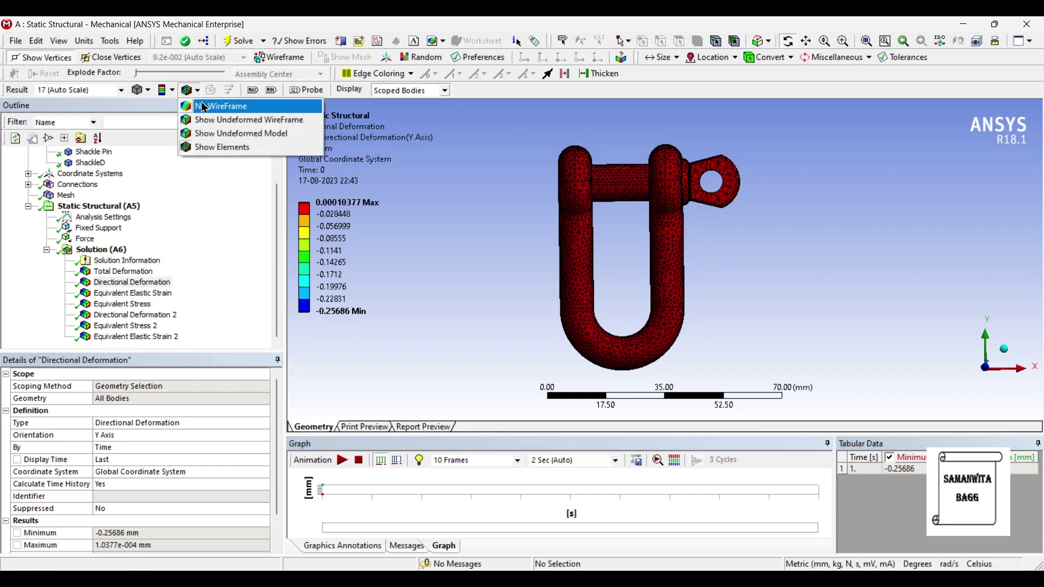
click(204, 106)
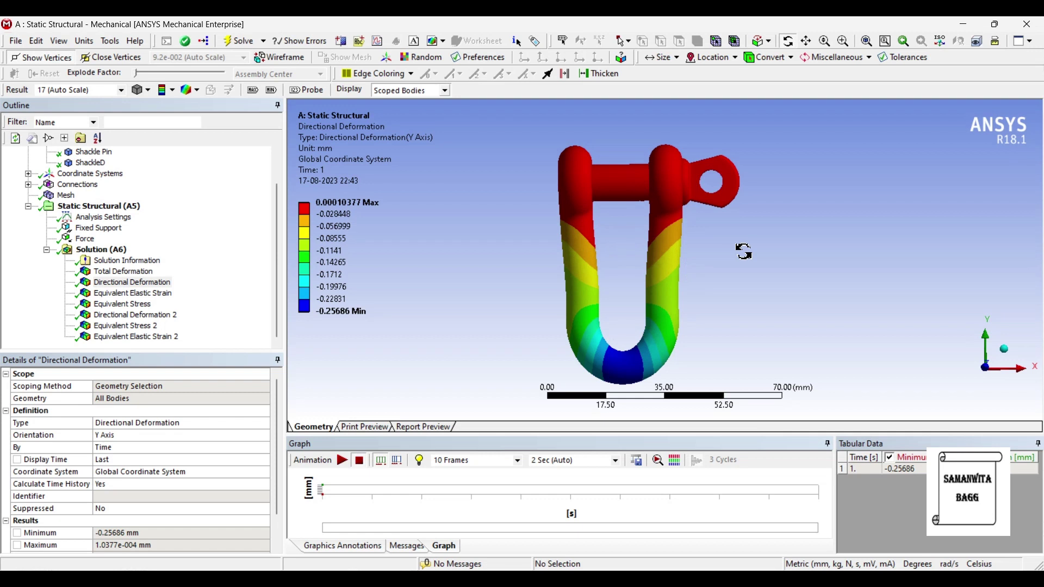
Inspect the whole-shackle Equivalent Elastic Strain contours, play their animation and pause it.
click(142, 293)
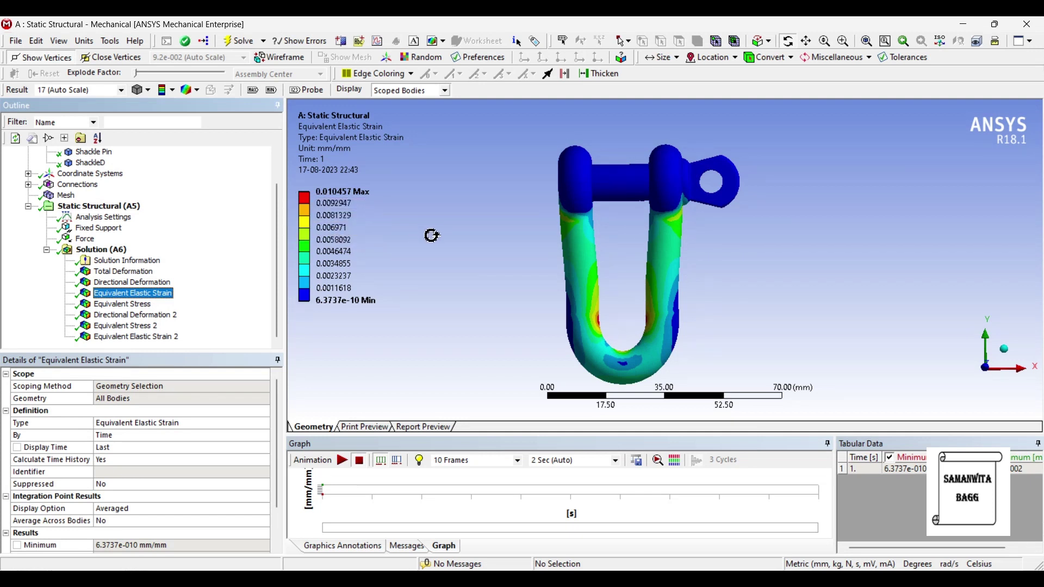
mouse_move(624, 261)
mouse_down()
mouse_move(630, 213)
mouse_move(628, 261)
mouse_up()
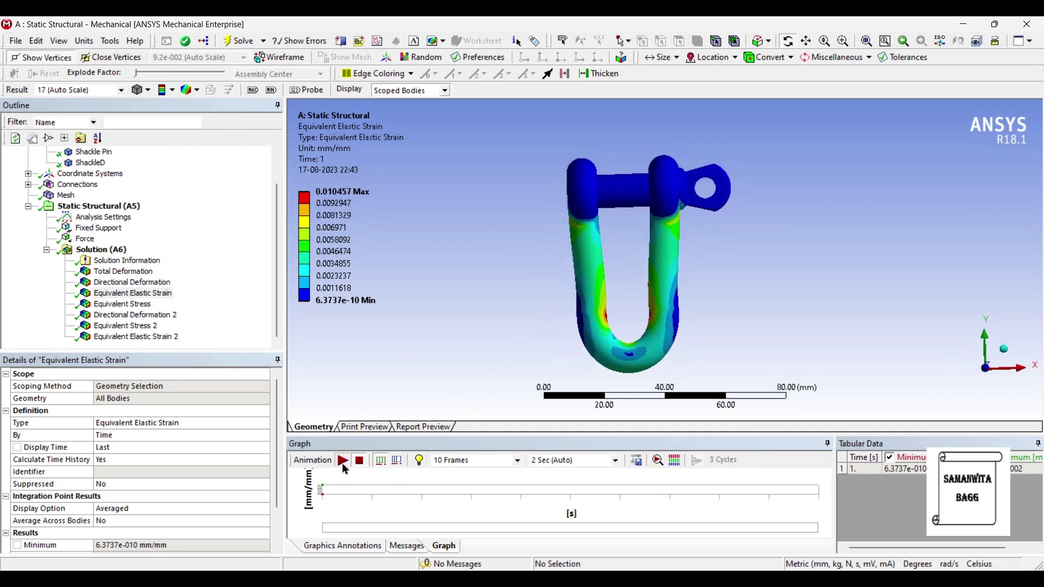
click(343, 463)
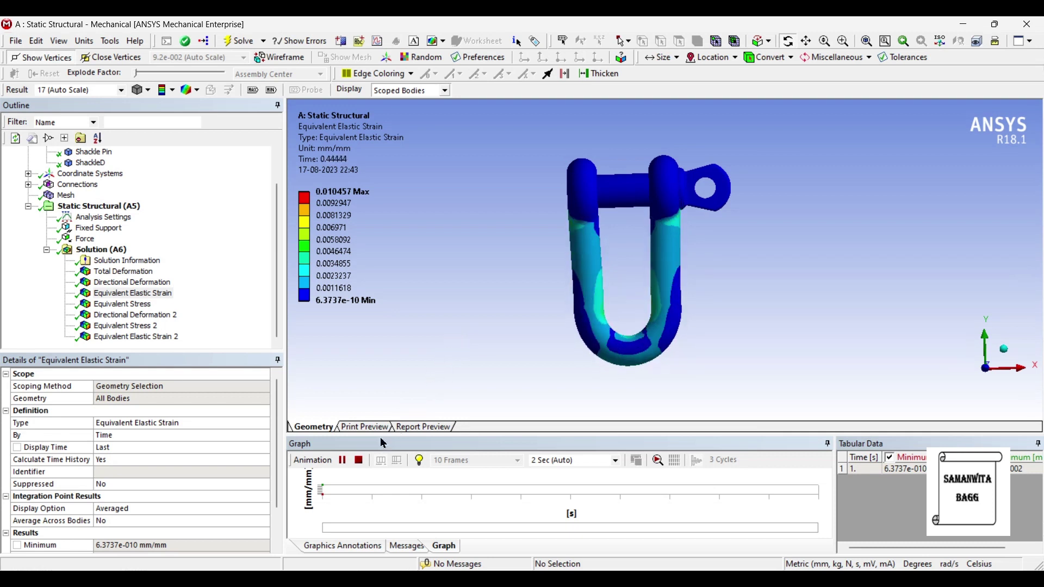
click(343, 459)
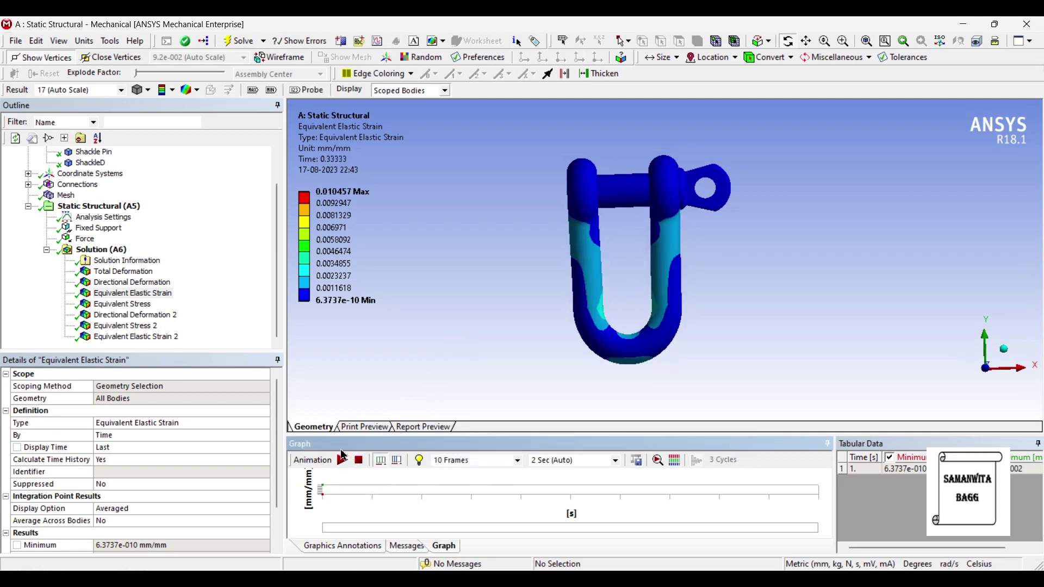
Examine the whole-shackle Equivalent Stress result using temporary maximum and minimum labels and an animation, removing the labels when finished.
click(142, 304)
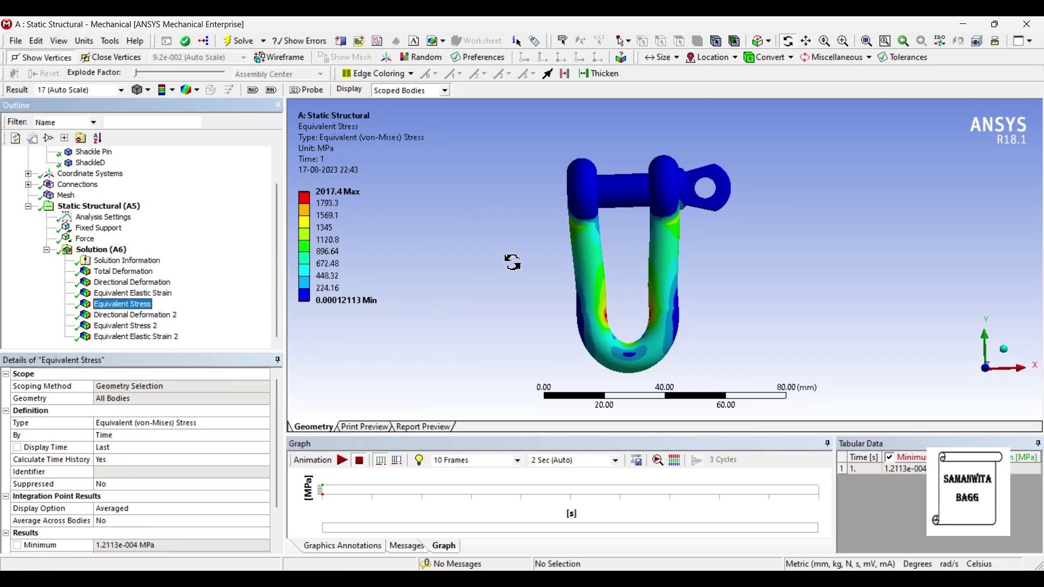
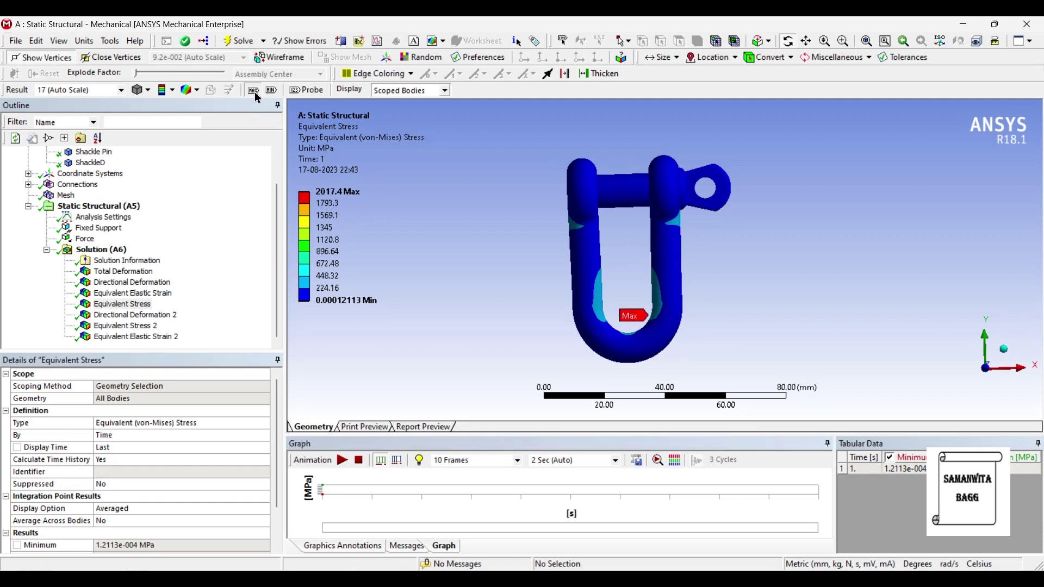
click(271, 90)
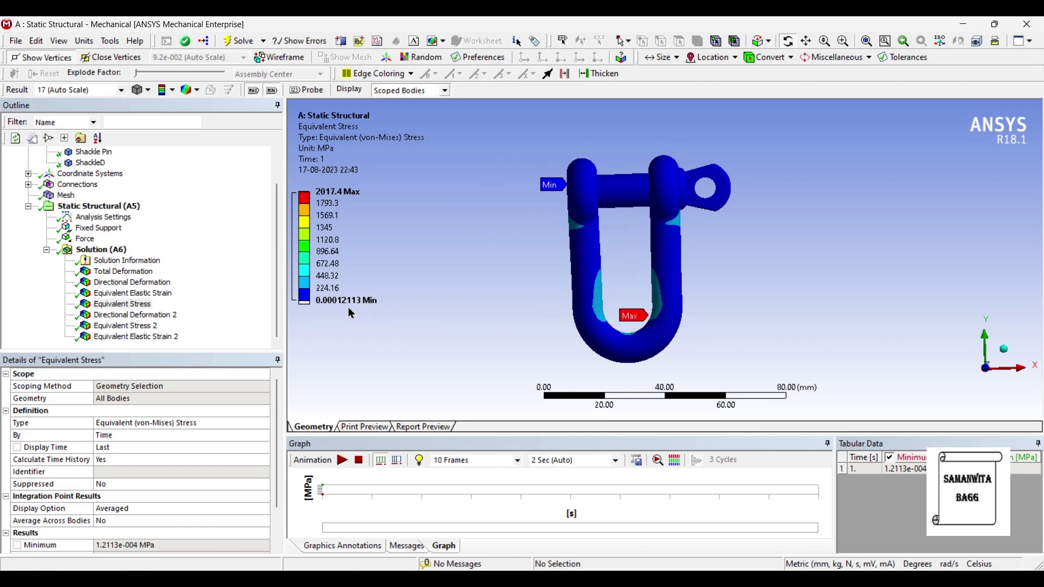
click(344, 460)
click(348, 461)
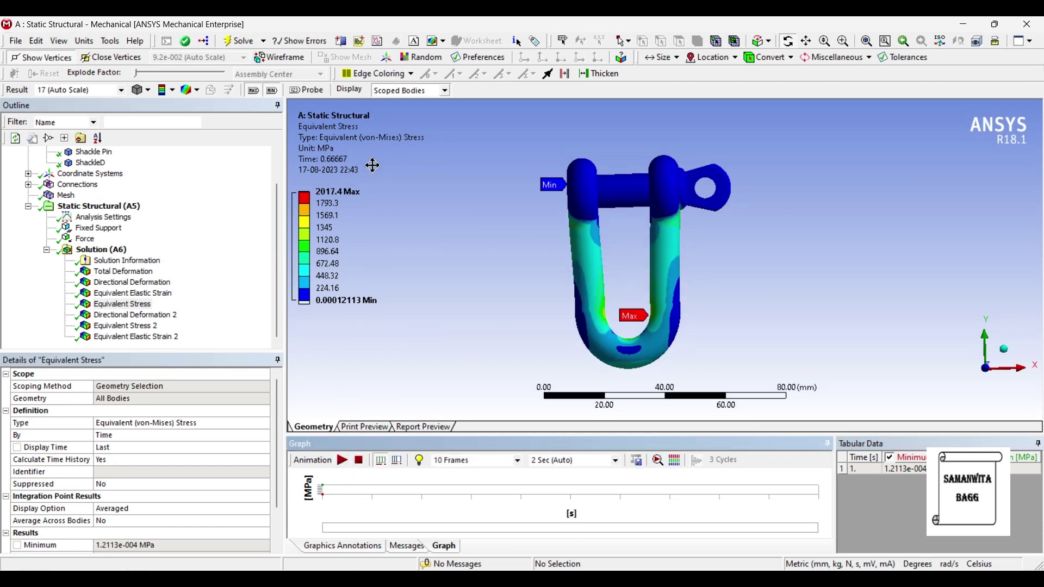
click(252, 91)
click(272, 91)
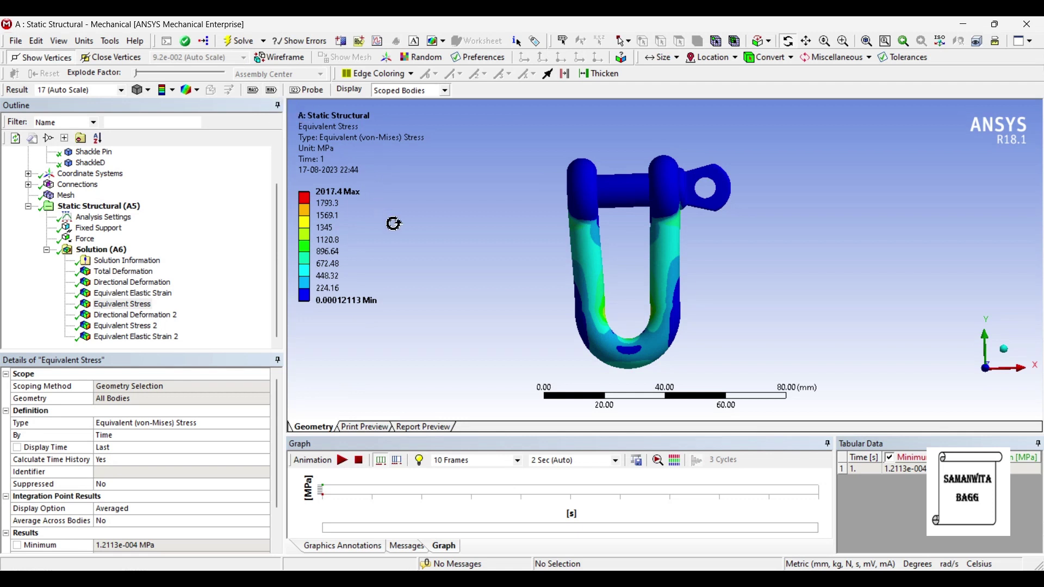
Examine the pin-only Y-axis Directional Deformation contours and legend, and play the deformation animation.
click(136, 316)
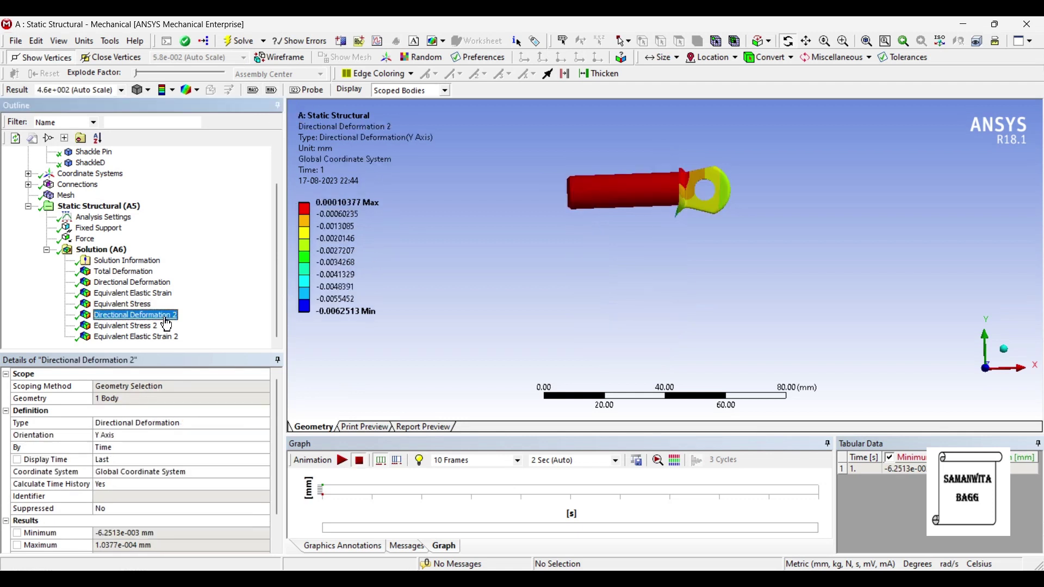
drag(636, 236, 641, 235)
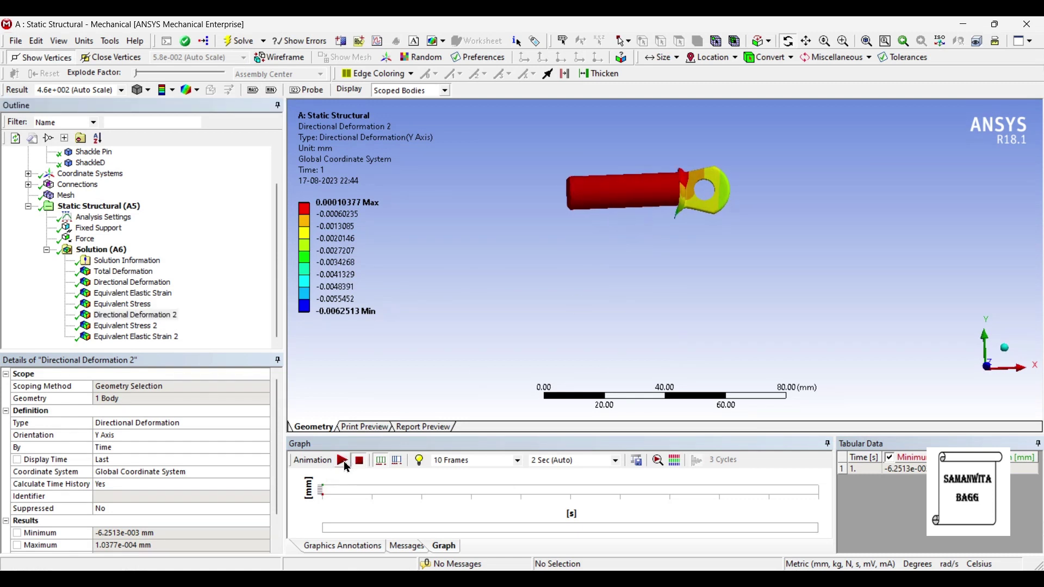
click(343, 460)
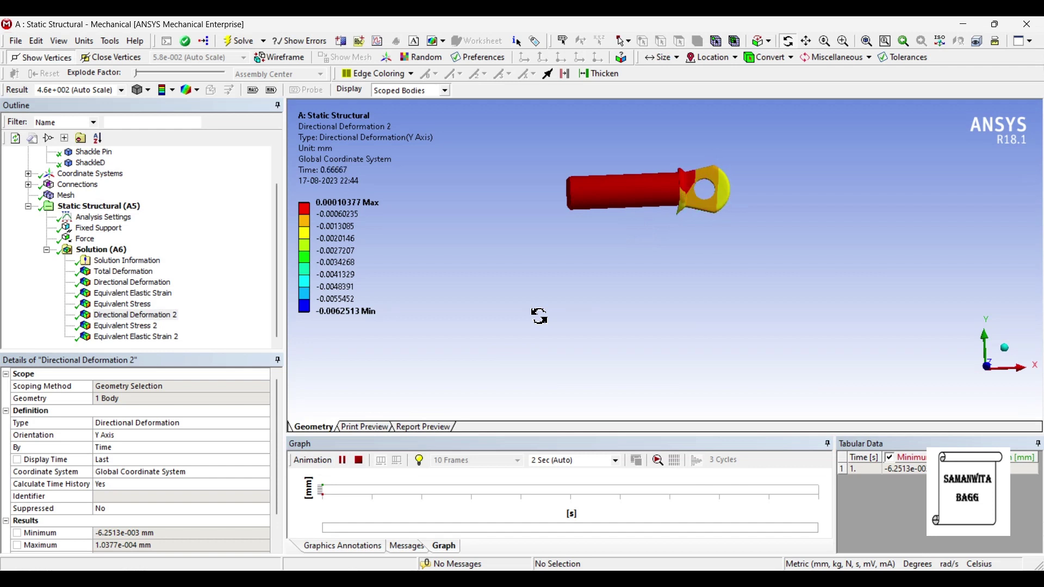
click(342, 460)
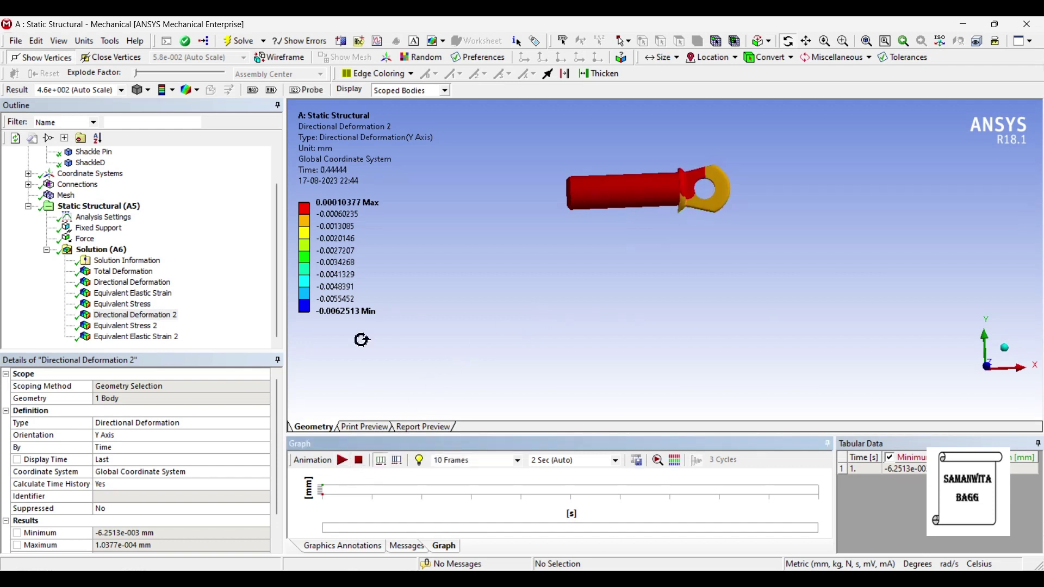
click(321, 215)
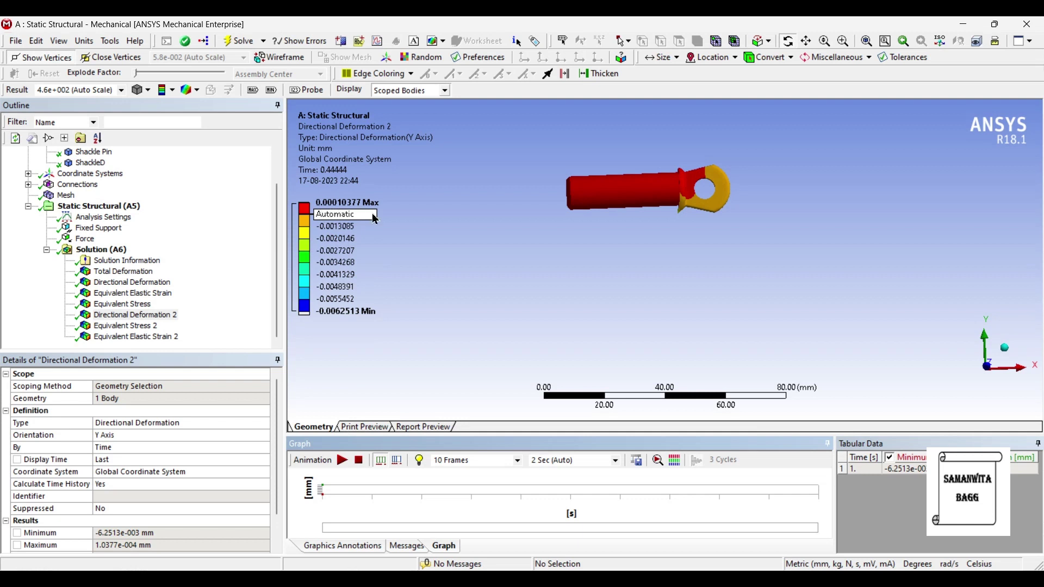
key(Return)
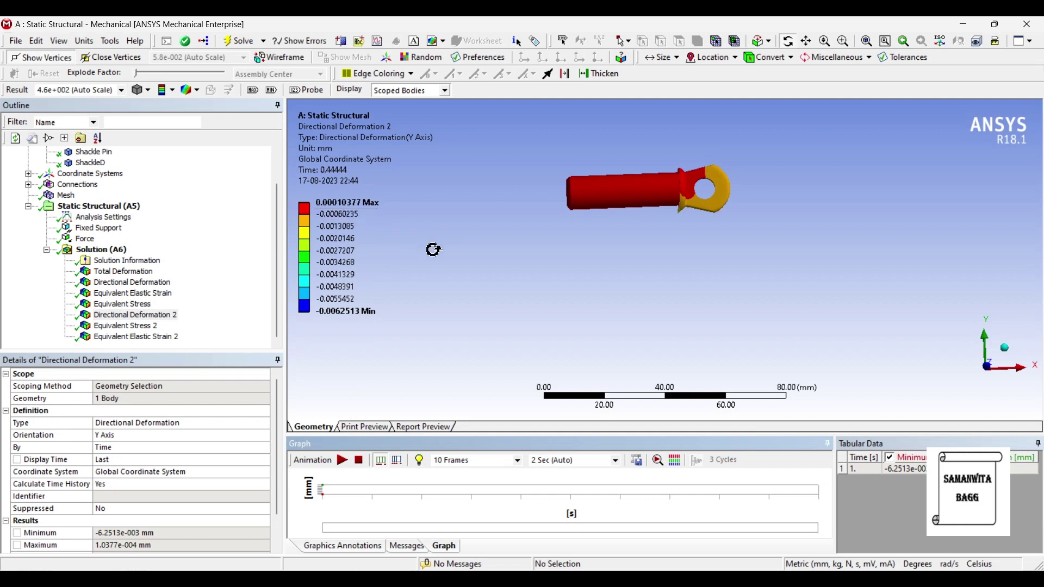
click(342, 460)
Animate the pin-only Equivalent Stress result and show its maximum and minimum labels on the Shackle Pin.
click(126, 325)
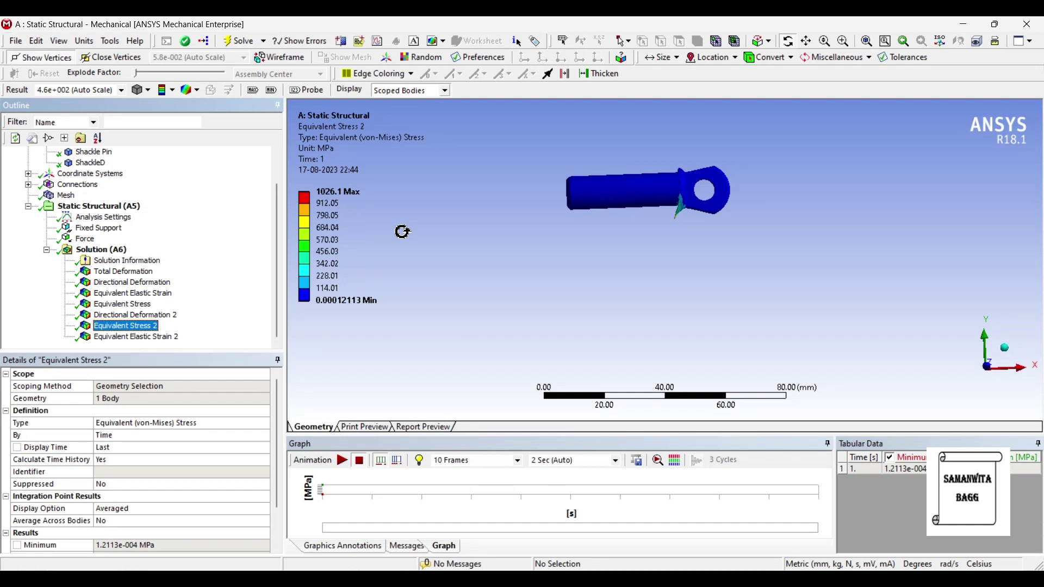
click(342, 460)
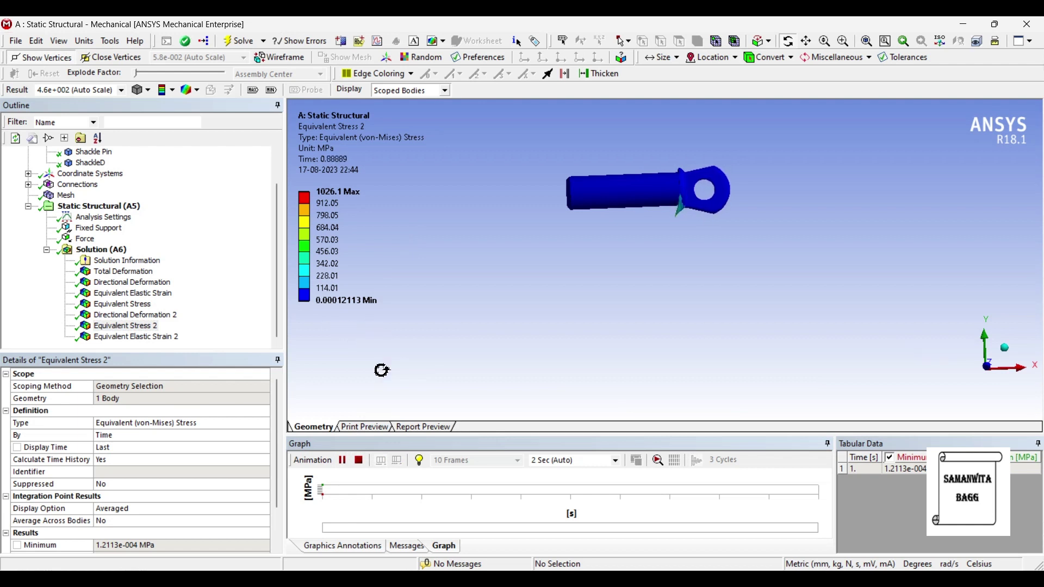
click(342, 460)
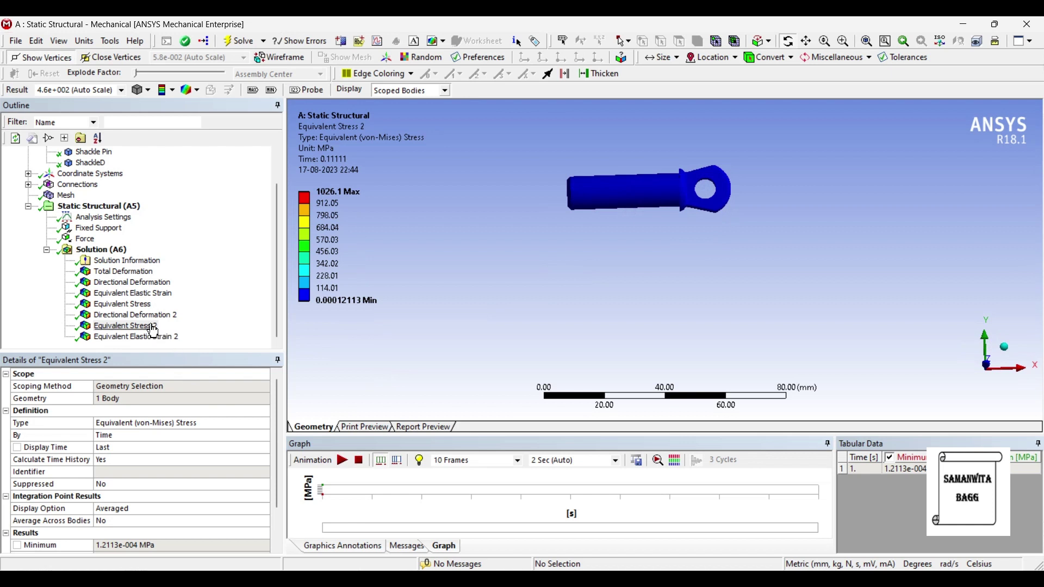
click(130, 326)
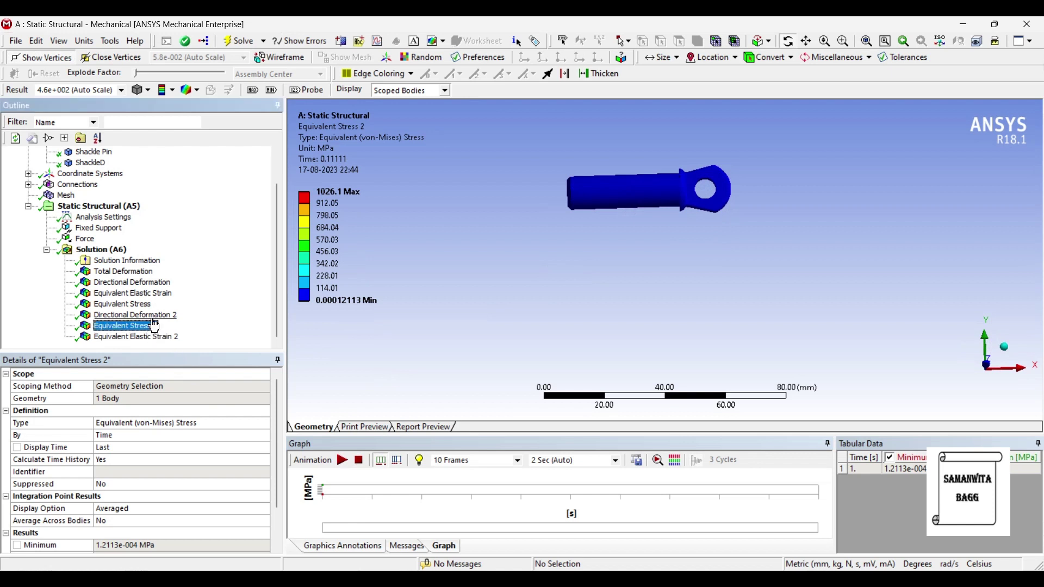
click(253, 89)
click(271, 90)
mouse_move(621, 223)
mouse_down()
mouse_move(624, 173)
mouse_move(628, 217)
mouse_up()
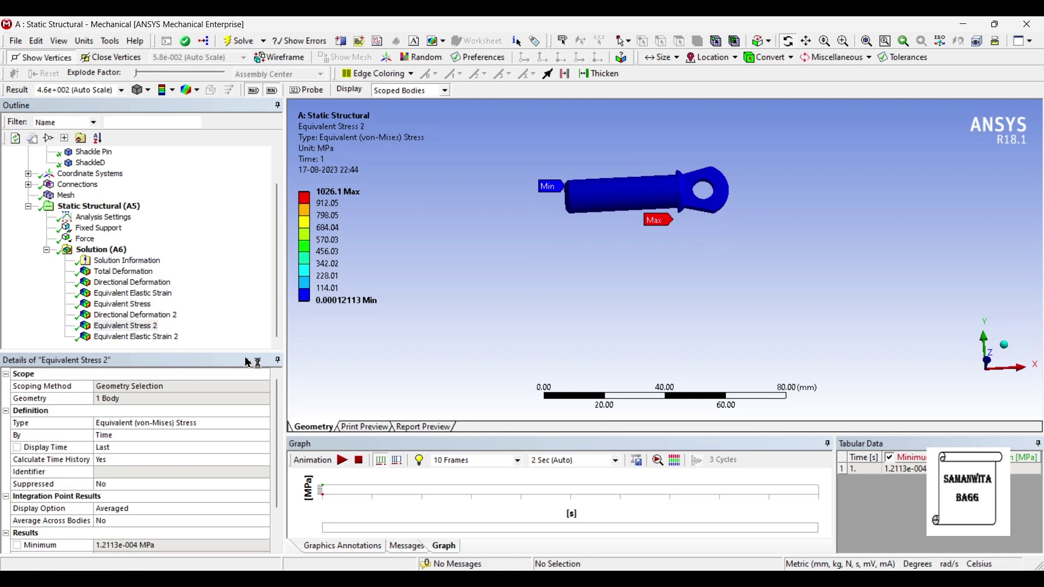
Examine the pin-only Equivalent Stress contours around the collar where the maximum label sits.
click(159, 315)
click(150, 328)
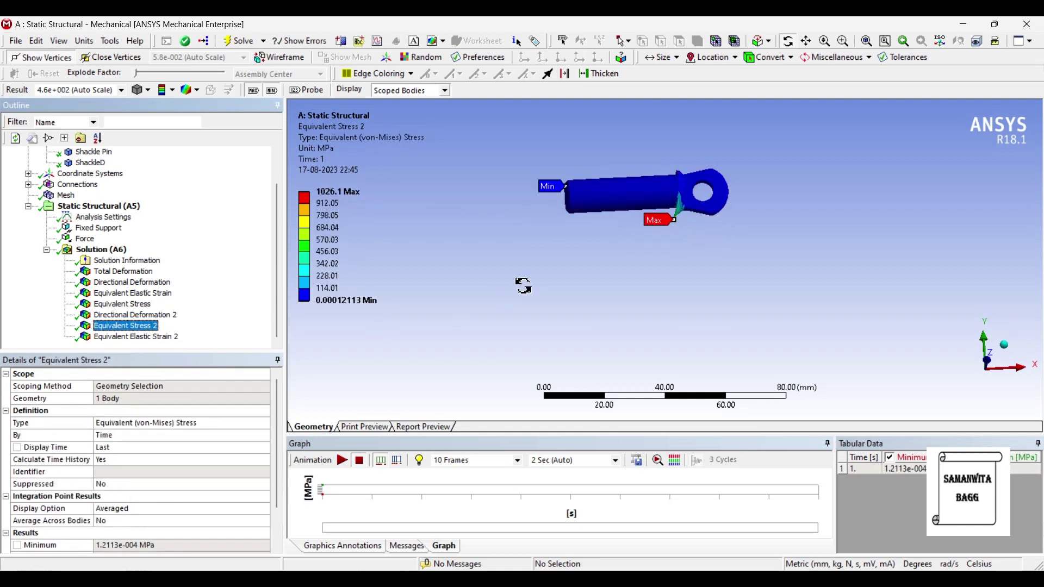
drag(592, 241, 634, 201)
scroll(557, 265, up, 5)
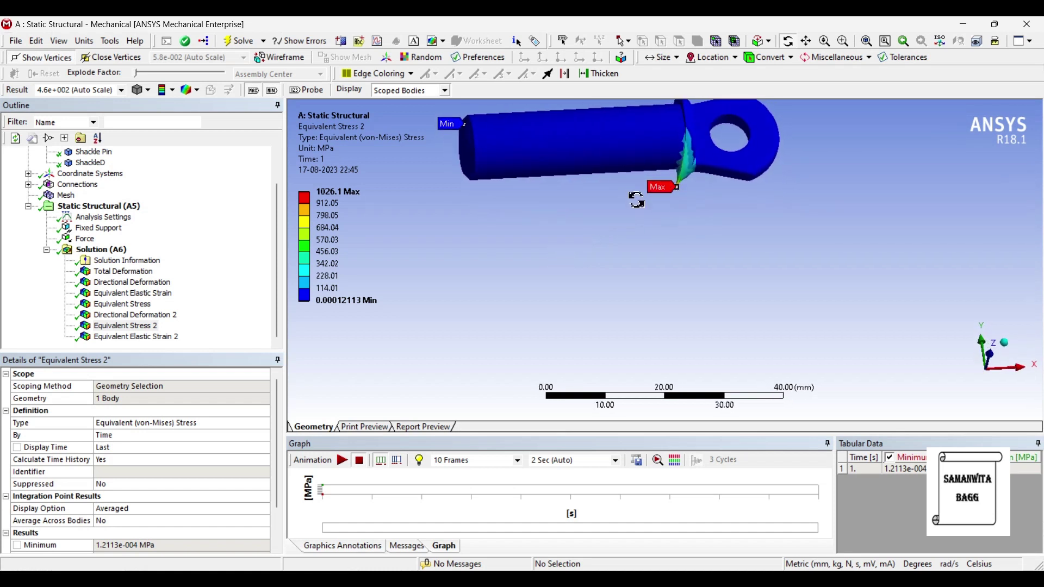
scroll(633, 212, down, 2)
drag(568, 228, 555, 227)
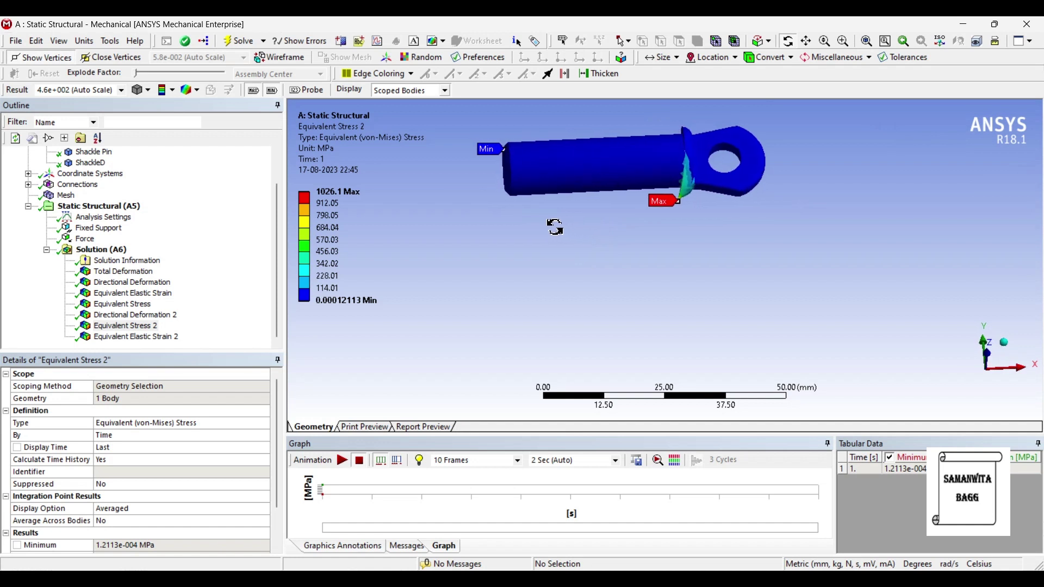
Inspect the pin-only Equivalent Elastic Strain contours and remove the maximum and minimum labels.
click(136, 337)
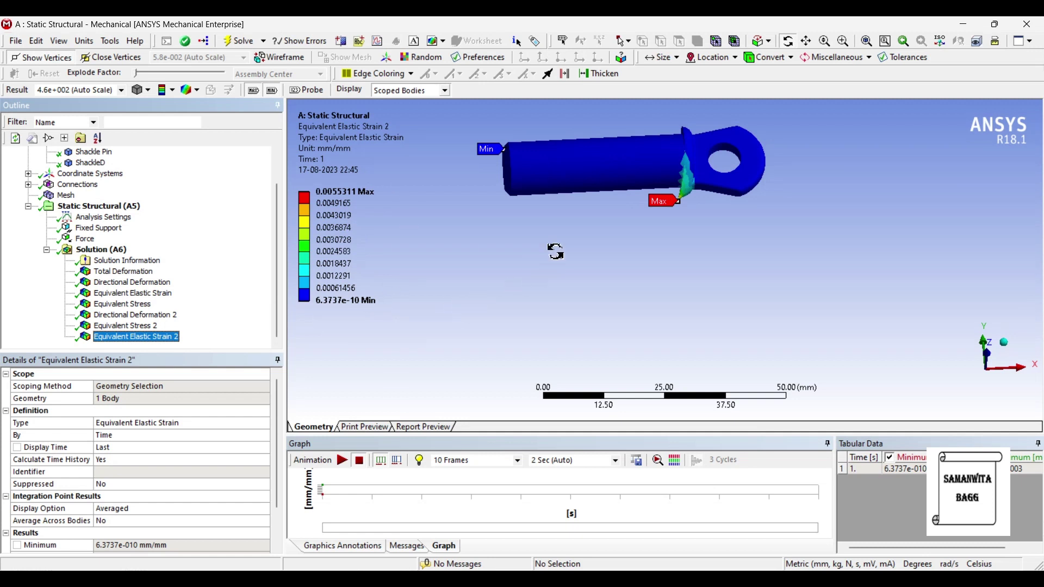
drag(621, 183, 622, 237)
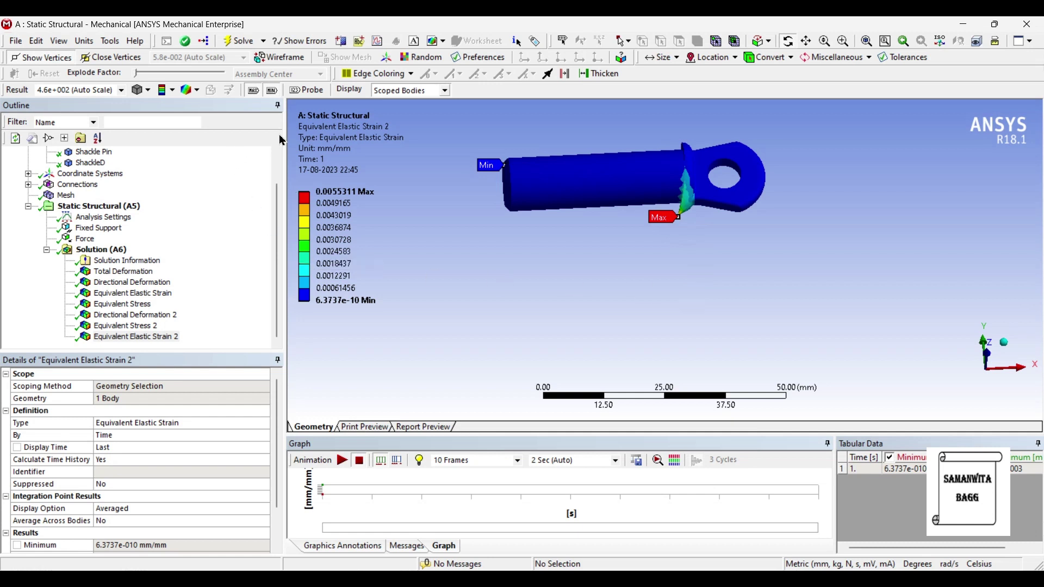
click(254, 91)
click(272, 90)
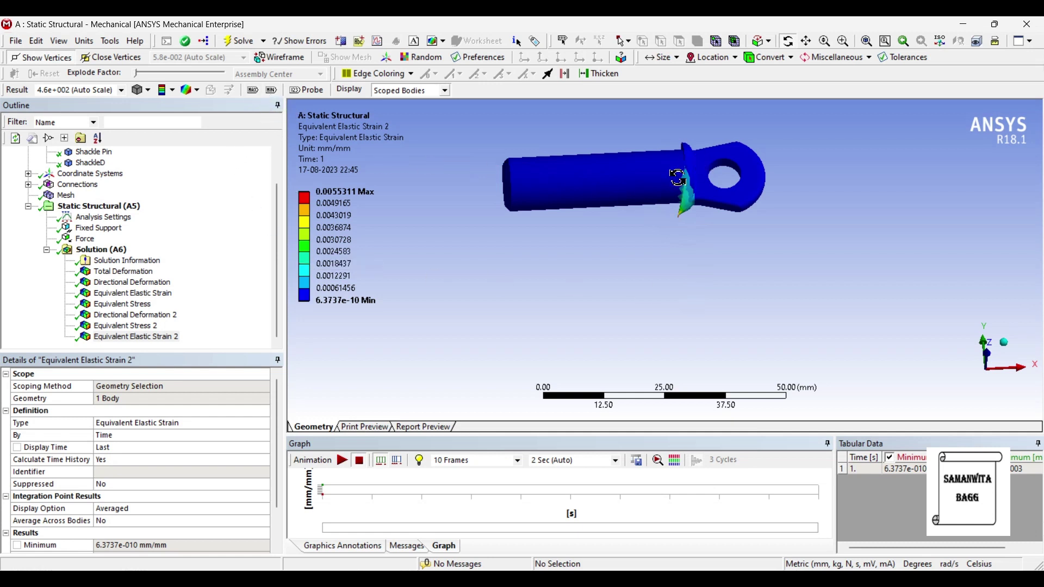
drag(676, 183, 668, 199)
Add a Stress Tool to the Solution and open its Safety Factor result scoped to all bodies.
click(108, 249)
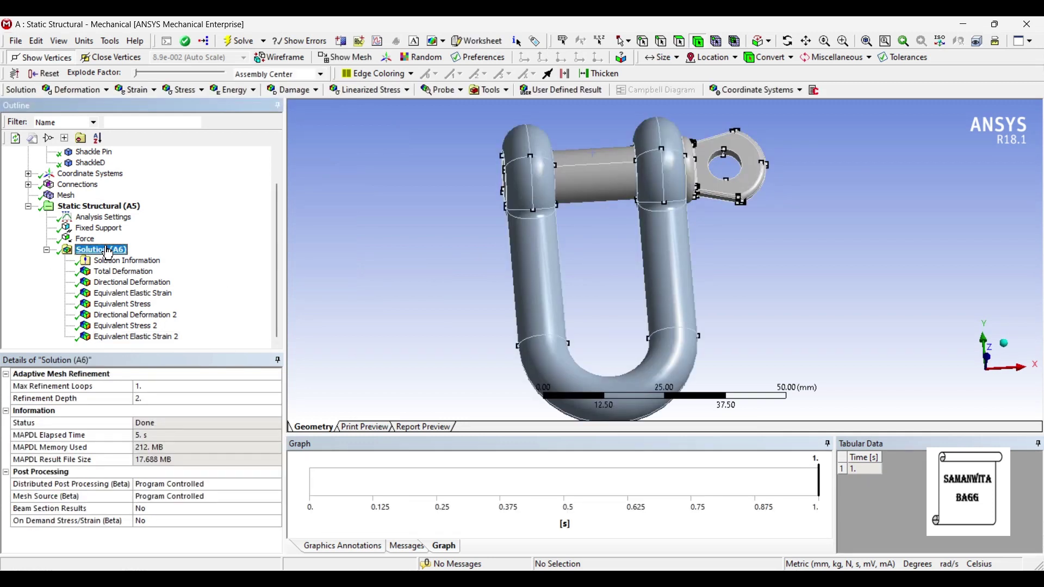
click(508, 91)
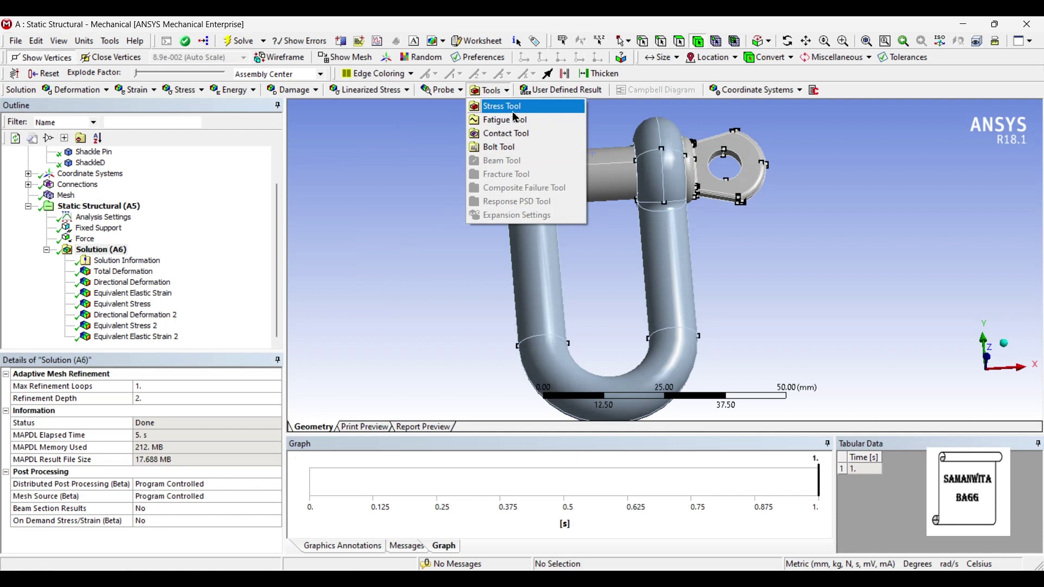
click(513, 108)
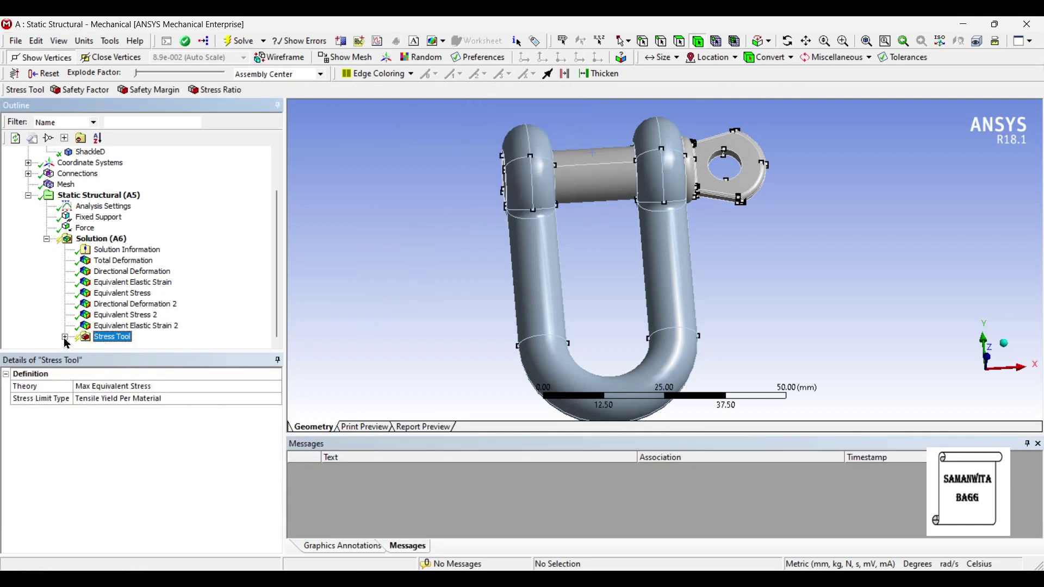
click(65, 338)
click(136, 340)
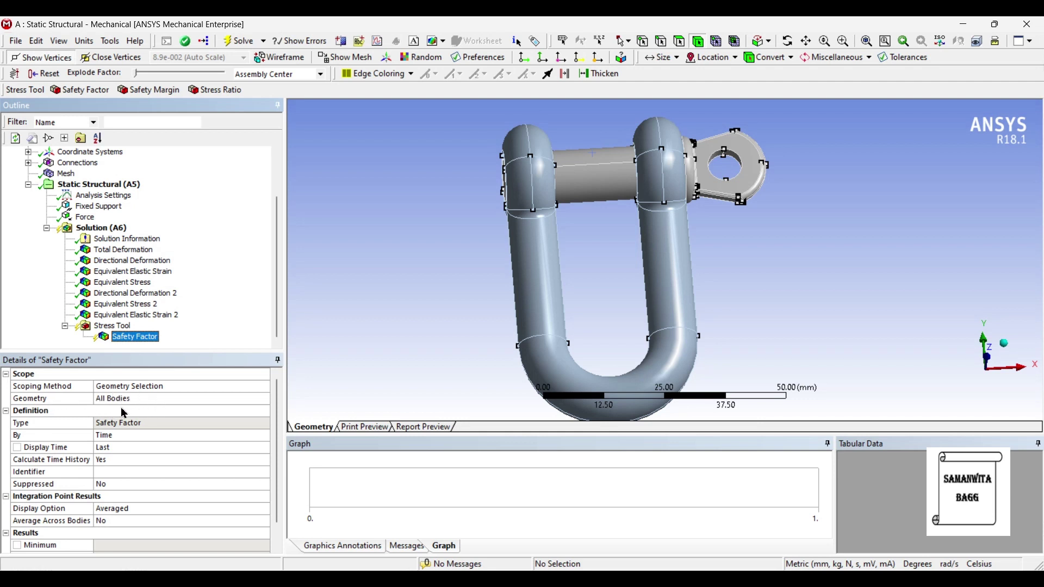
scroll(605, 249, down, 1)
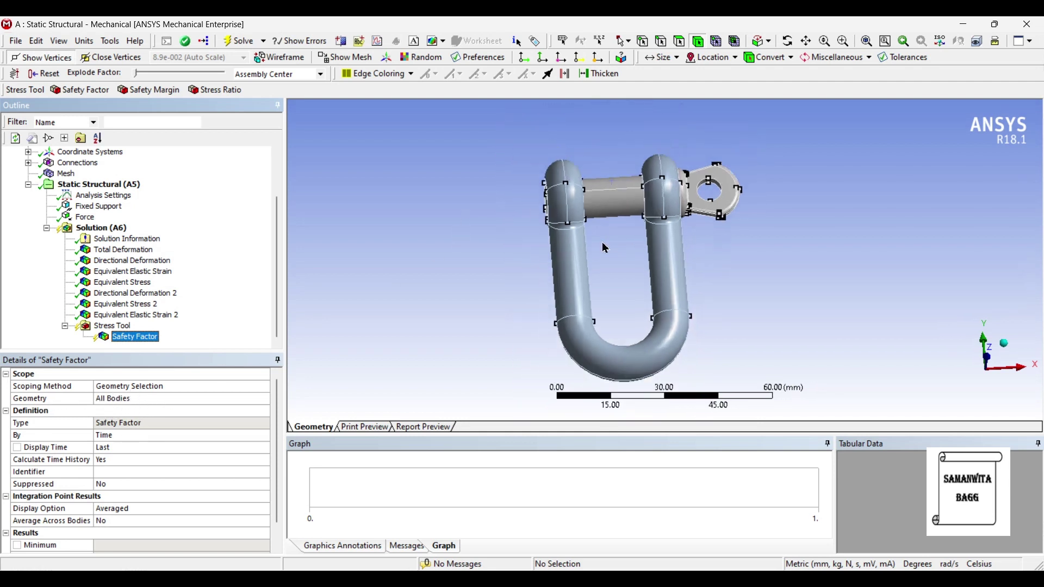
Add a second Stress Tool to the Solution and expand it to show its Safety Factor.
click(113, 229)
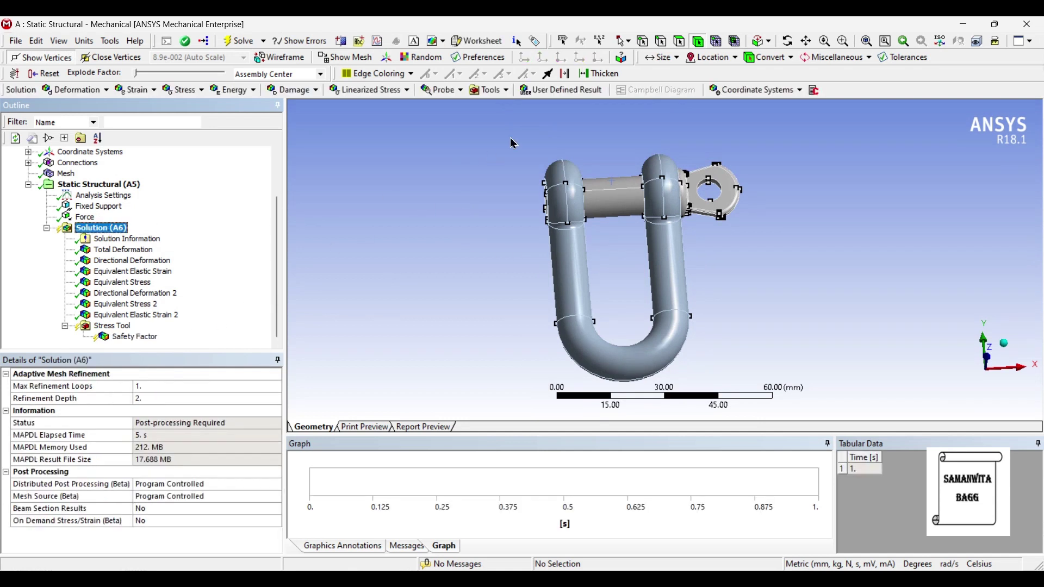
click(510, 96)
click(508, 107)
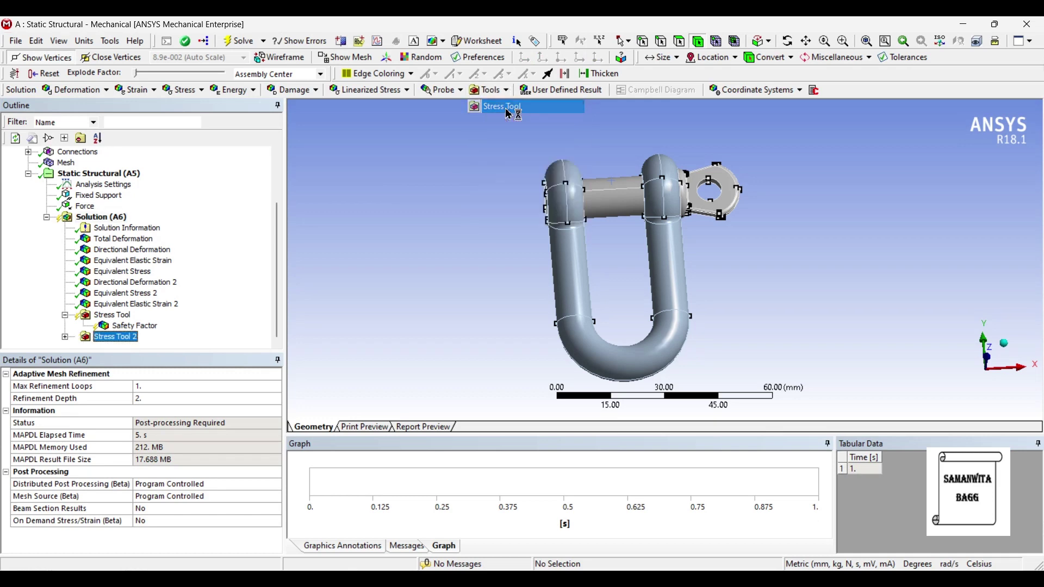
click(65, 337)
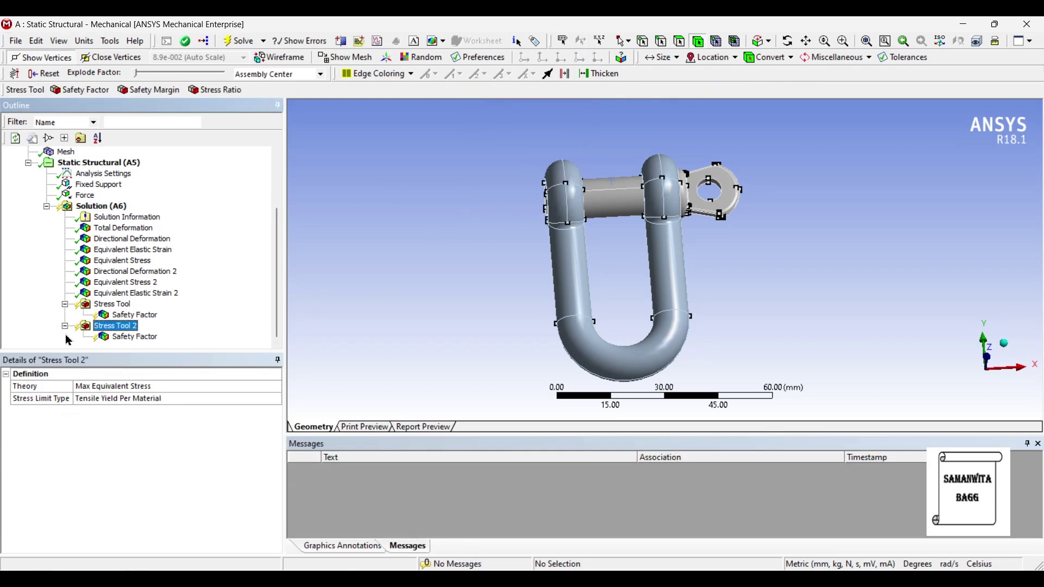
Scope the second Stress Tool's Safety Factor to the Shackle Pin body and evaluate the solution's results.
click(135, 337)
click(138, 400)
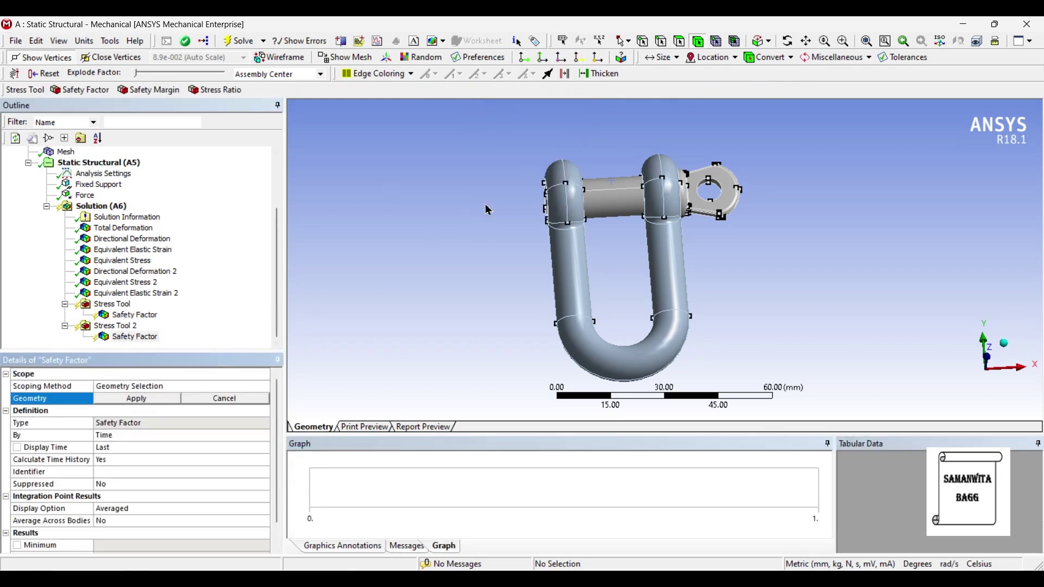
click(629, 200)
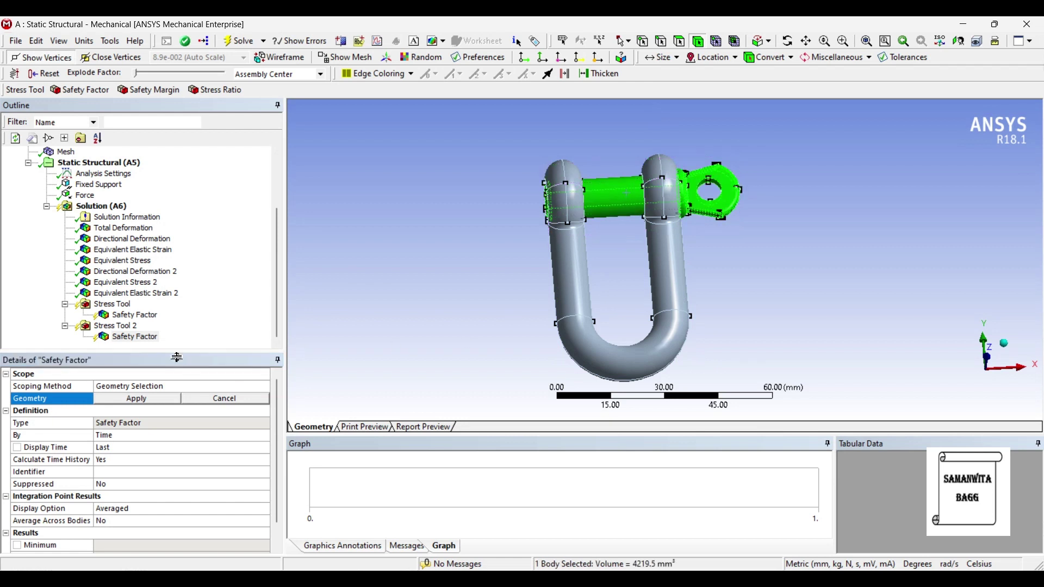
click(115, 400)
click(103, 207)
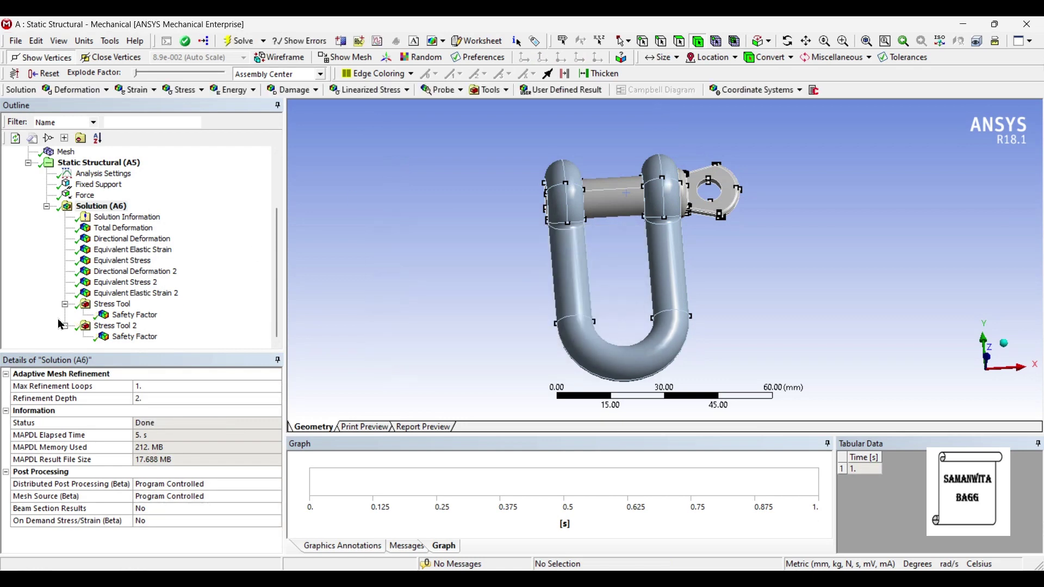
Examine the whole-shackle Safety Factor contours and subdivide the legend band between 1 and 5.
click(129, 316)
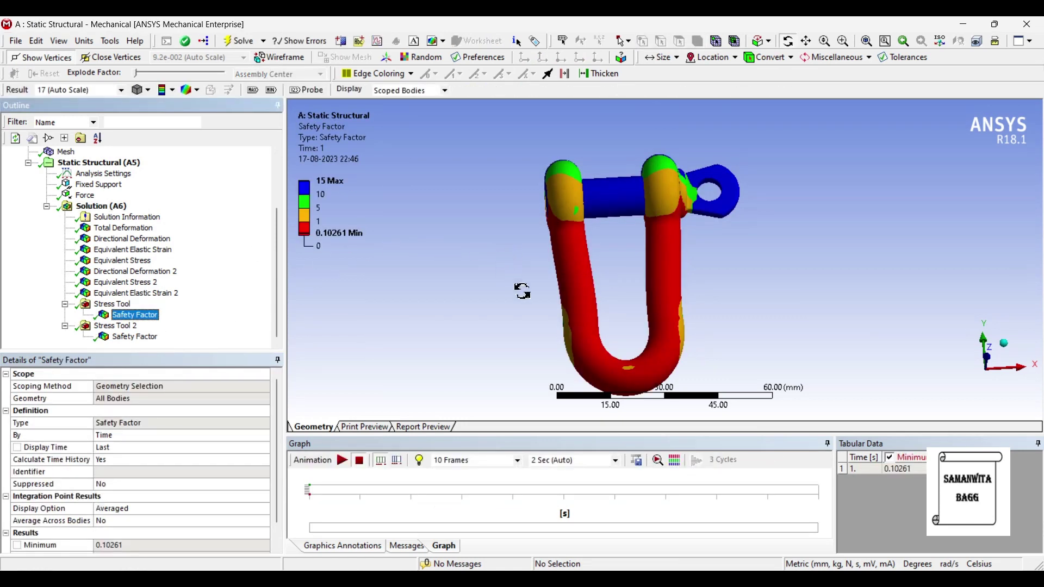
mouse_move(624, 296)
mouse_down()
mouse_move(615, 277)
mouse_move(625, 277)
mouse_up()
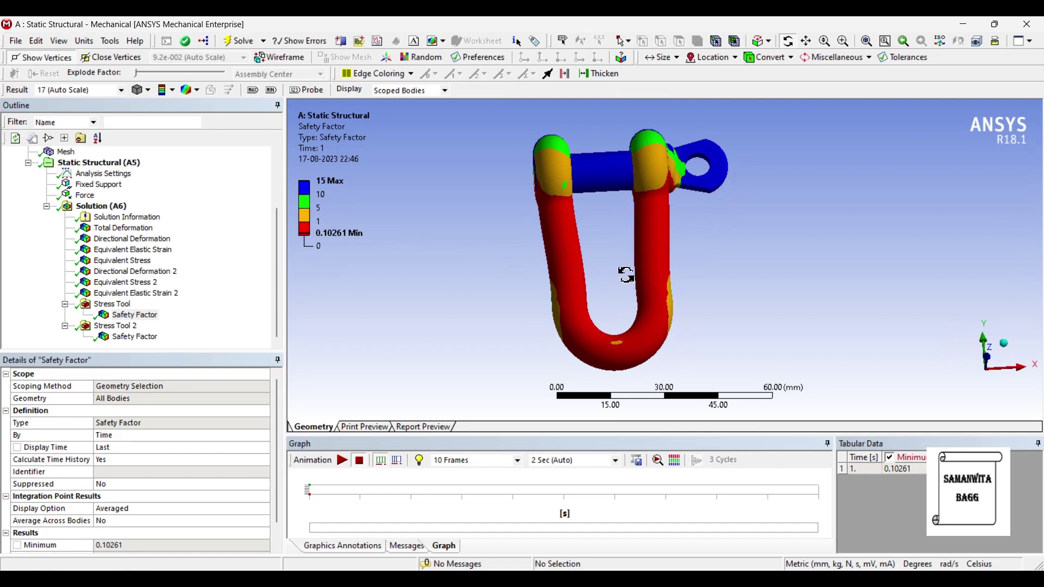
scroll(627, 274, down, 1)
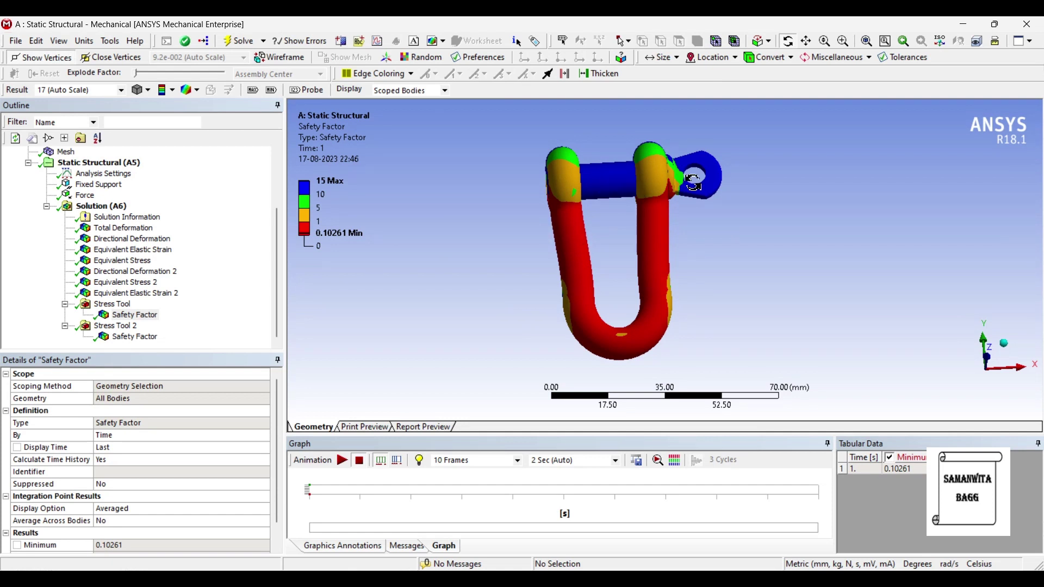
mouse_move(713, 203)
mouse_down()
mouse_move(670, 222)
mouse_move(701, 207)
mouse_up()
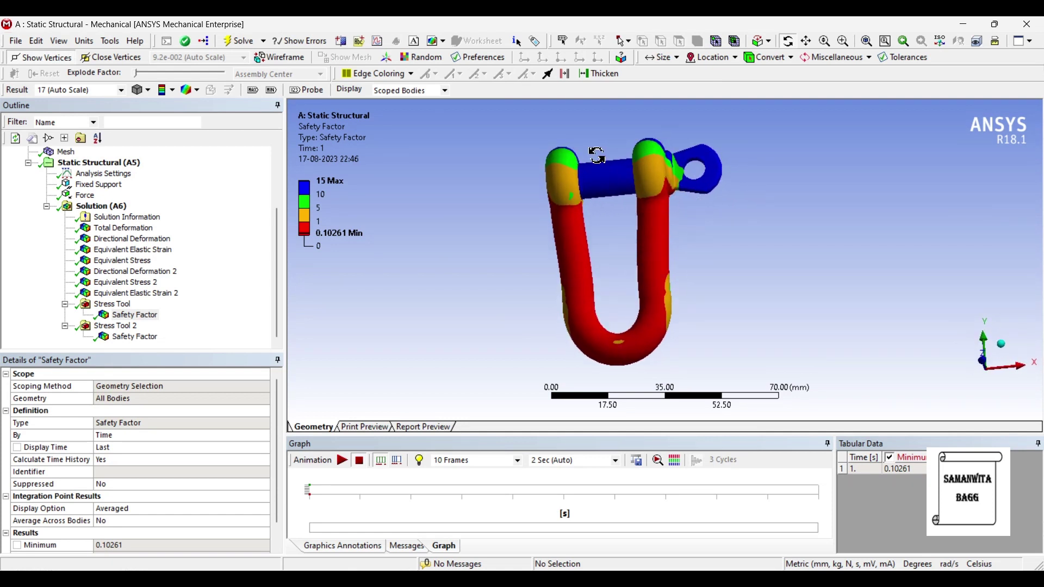
mouse_move(672, 305)
mouse_down()
mouse_move(627, 303)
mouse_move(680, 305)
mouse_up()
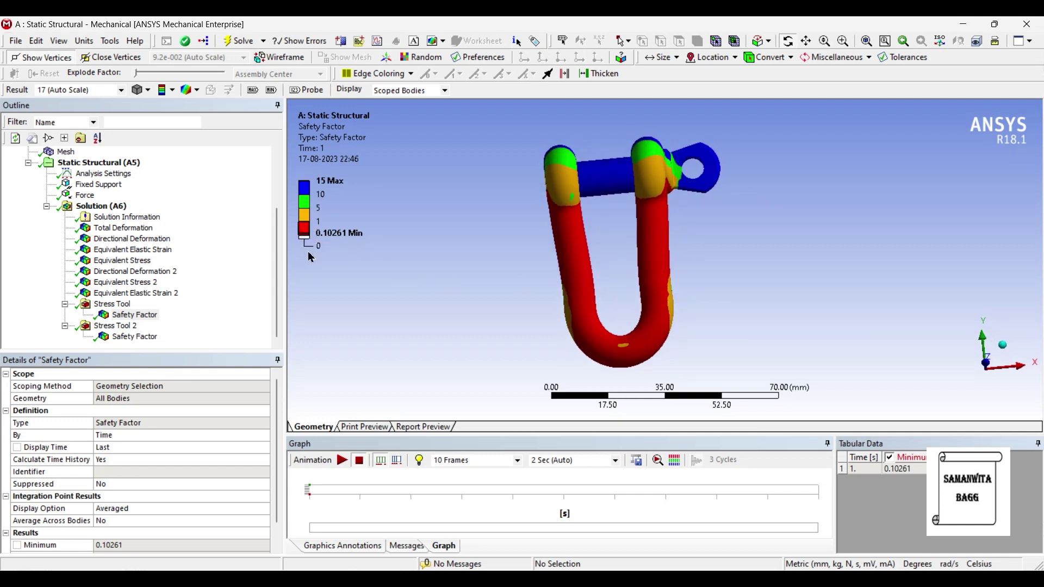
click(303, 217)
drag(590, 252, 613, 264)
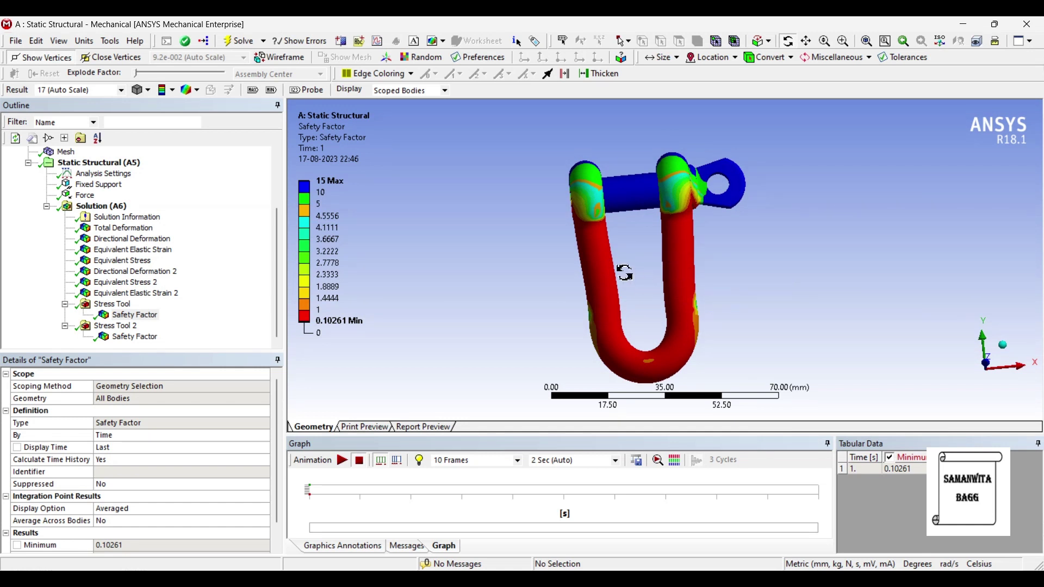
Examine the pin-only Safety Factor result with its maximum and minimum labels shown.
key(Down)
key(Down)
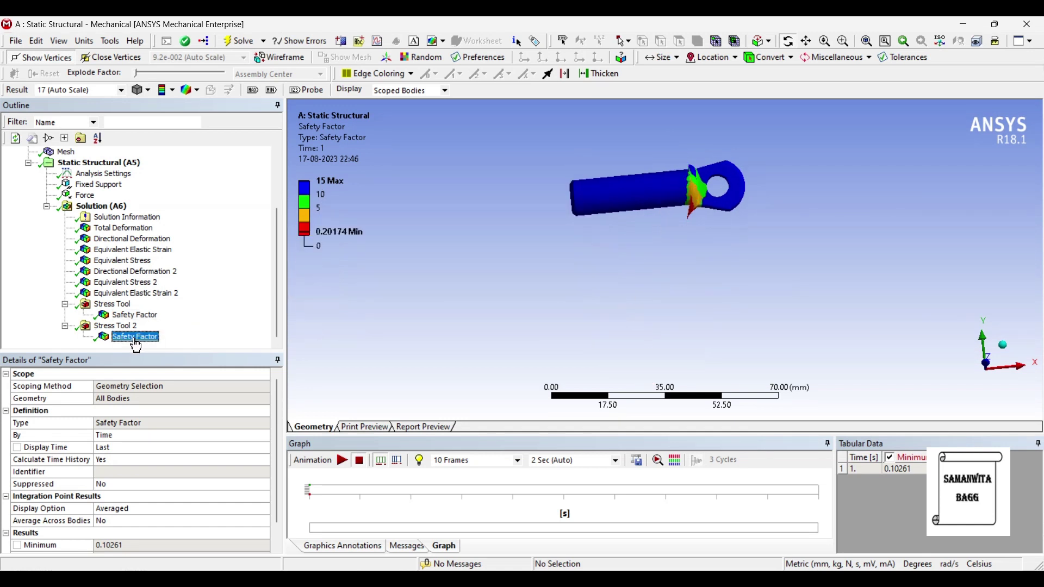
drag(610, 270, 632, 216)
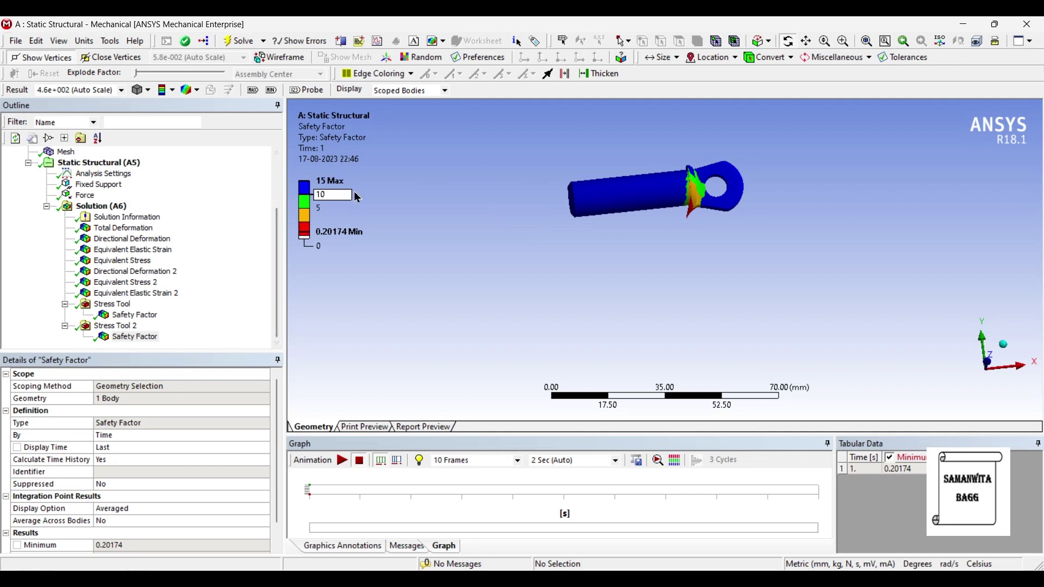
click(254, 91)
click(271, 91)
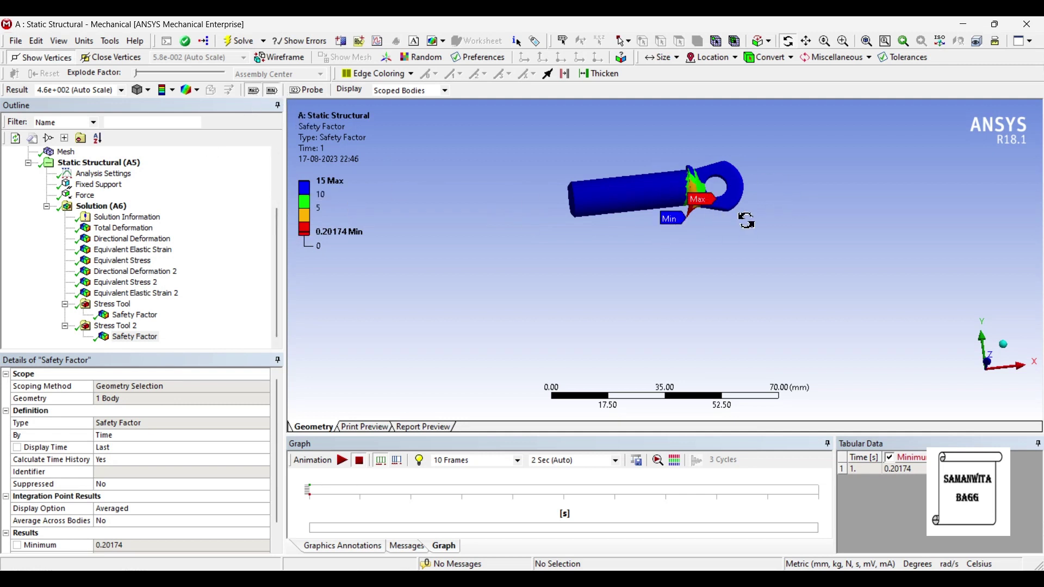
scroll(707, 226, up, 3)
drag(729, 154, 721, 185)
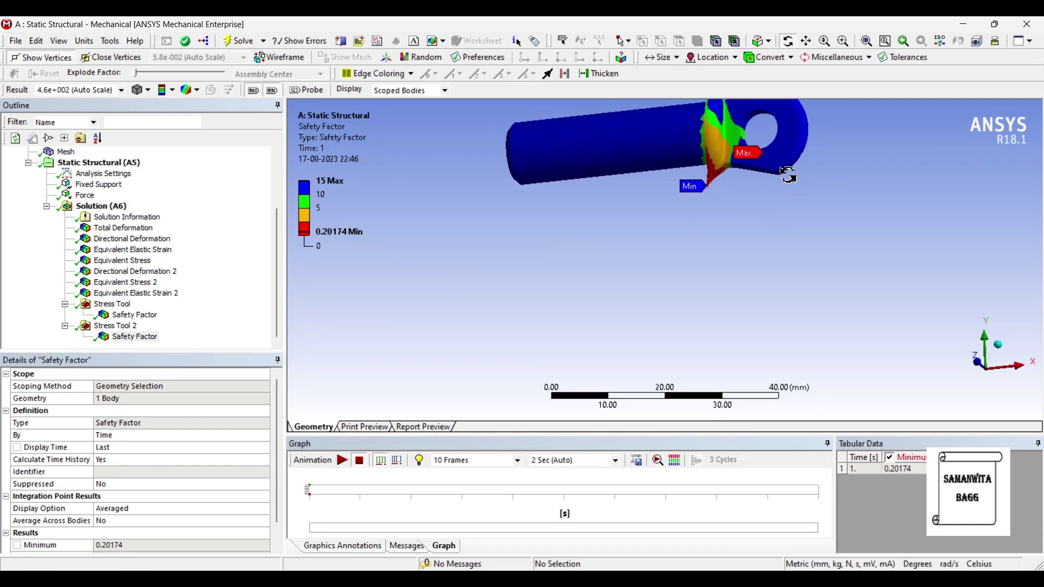
Compare the contours at the pin's collar with the Safety Factor legend limits 10 and 5, leaving the limits unedited.
click(330, 196)
key(Escape)
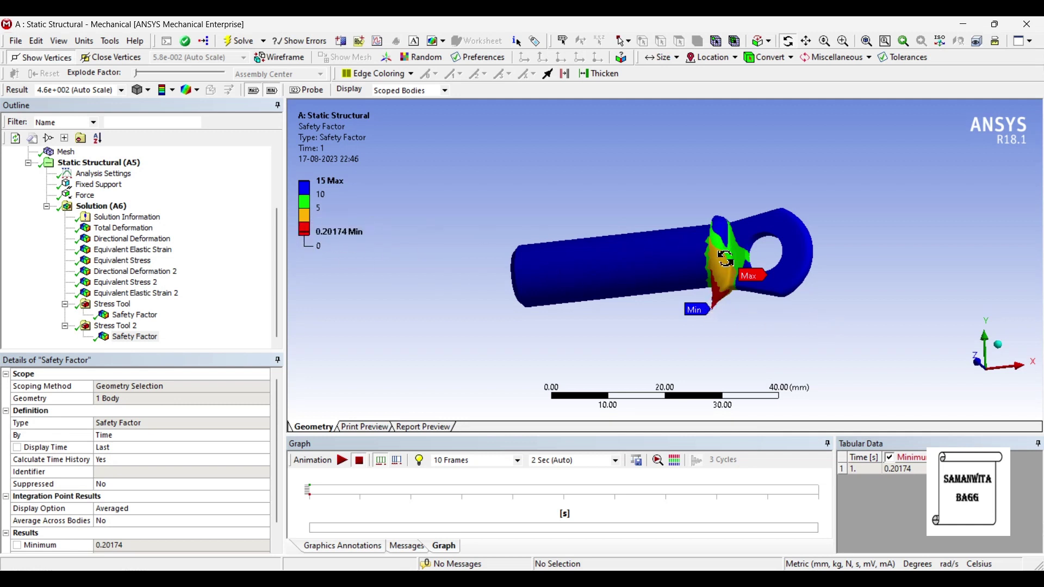
click(320, 209)
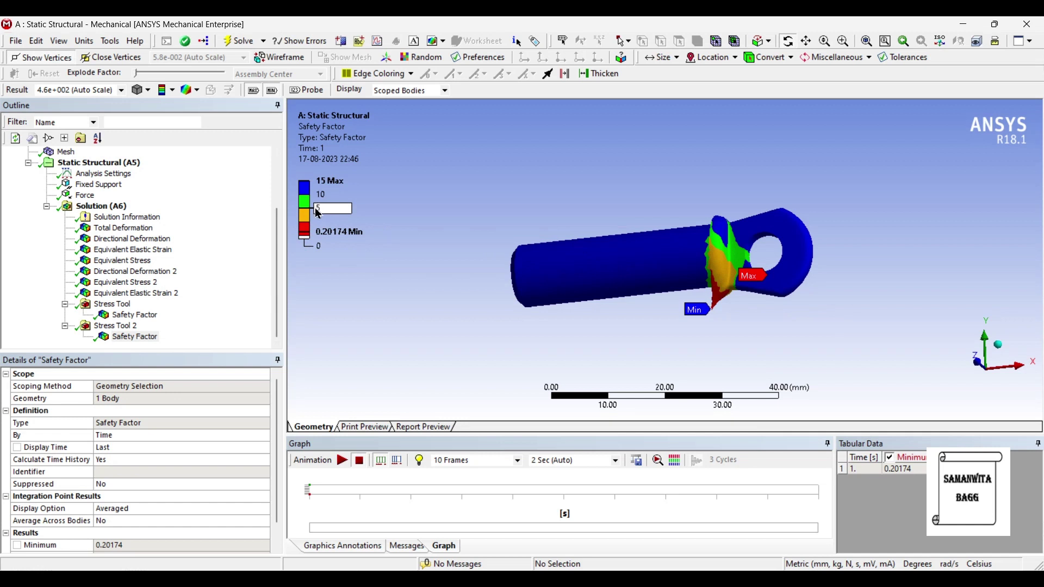
click(317, 197)
key(Return)
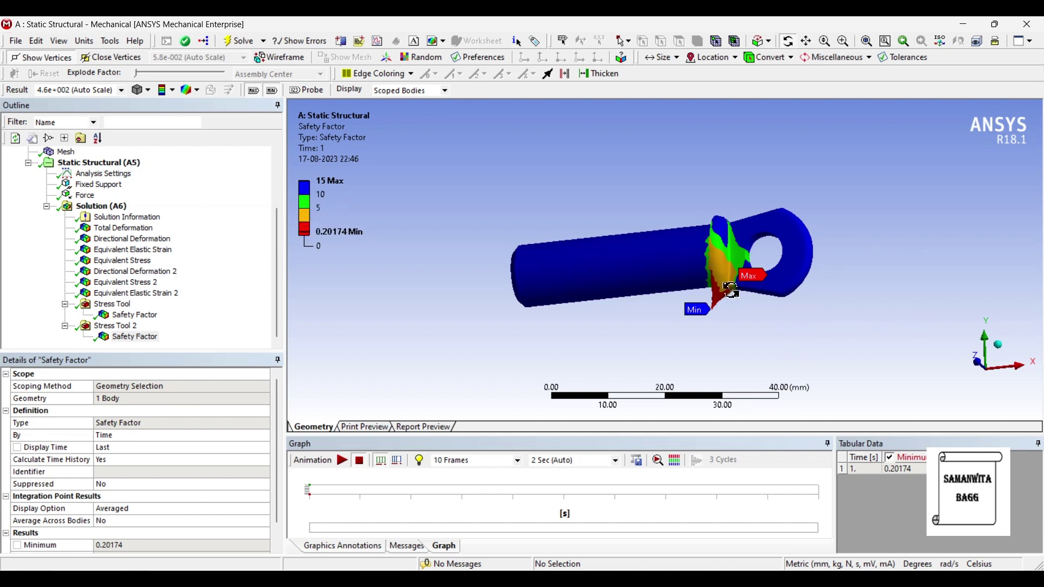
scroll(646, 205, down, 2)
drag(647, 205, 576, 223)
Open the Force's Y Component for editing and switch to the UnitConverters.net page in the browser.
click(82, 198)
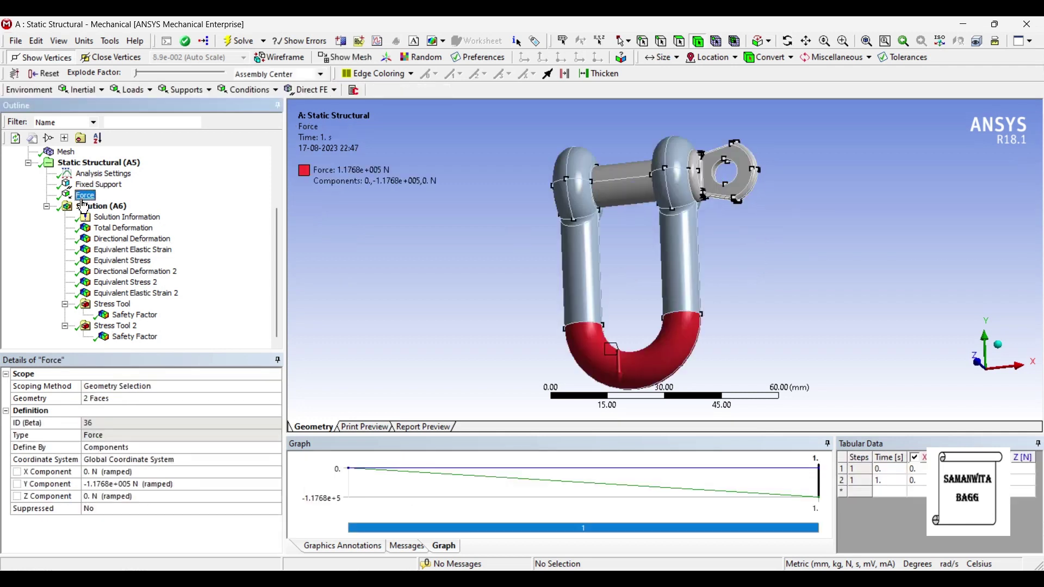
click(114, 487)
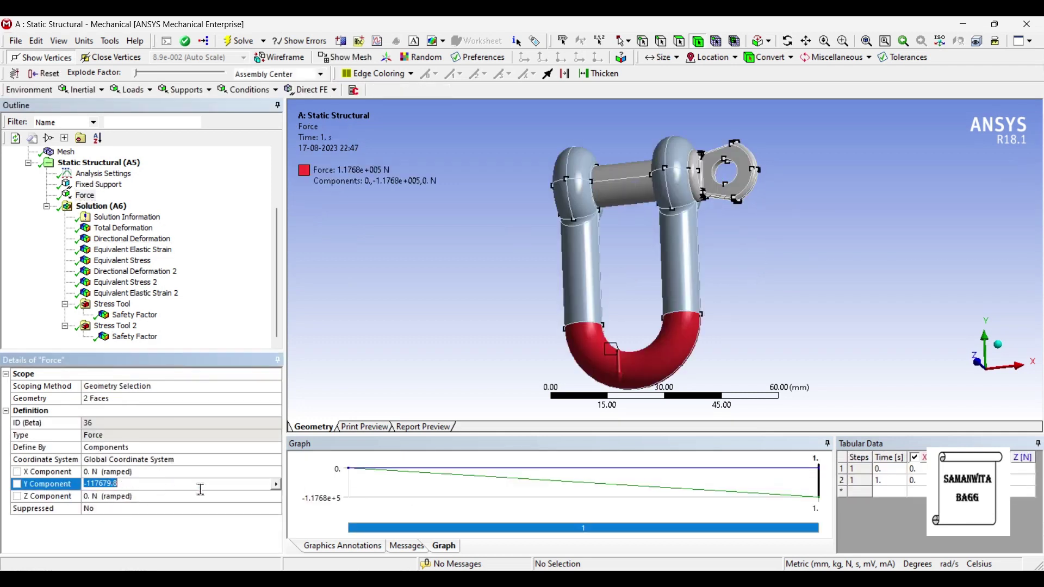
key(alt+Tab)
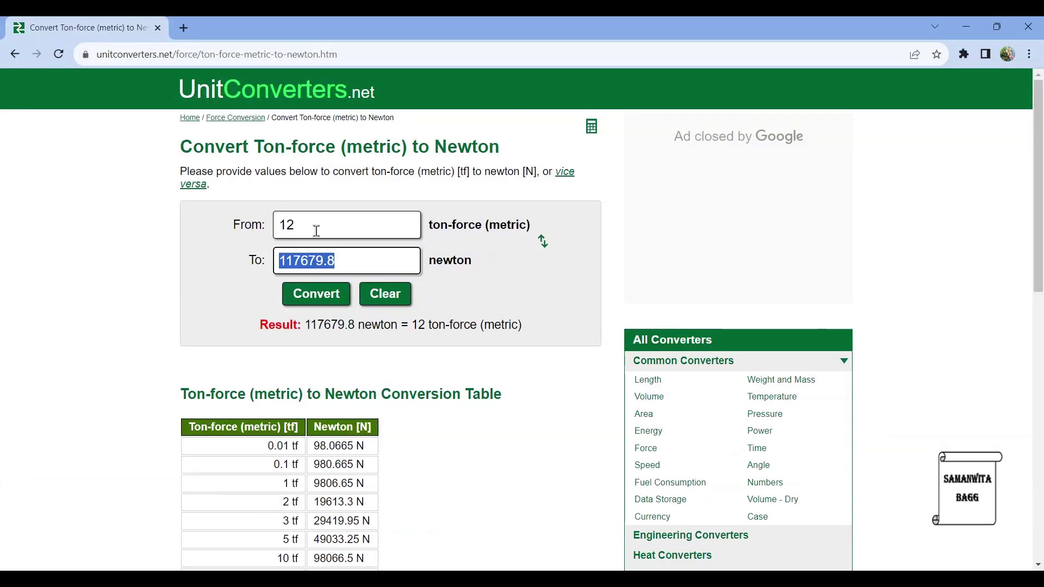
Convert 9 metric ton-force to newtons and copy the resulting value.
click(316, 231)
double_click(284, 228)
text(9)
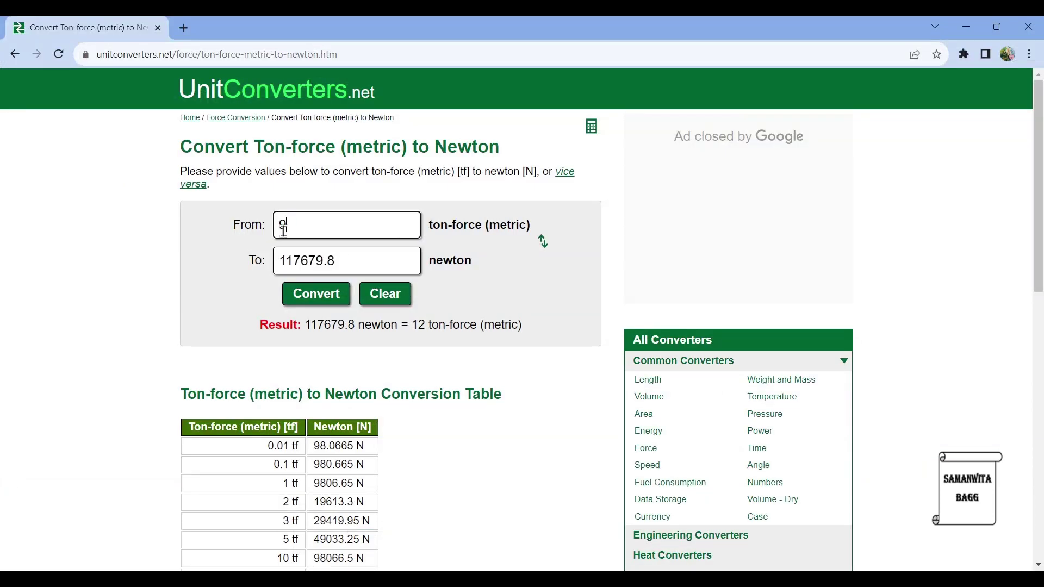
drag(283, 265, 368, 262)
key(ctrl+c)
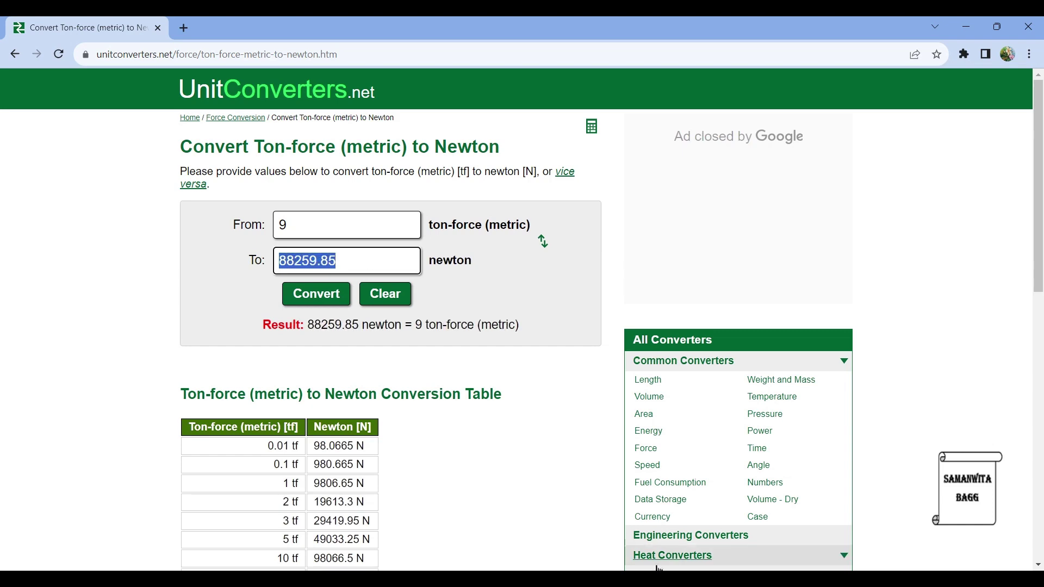
Switch back to ANSYS Mechanical, set the Force's Y Component to -88259.85 N and solve the analysis again.
key(alt+Tab)
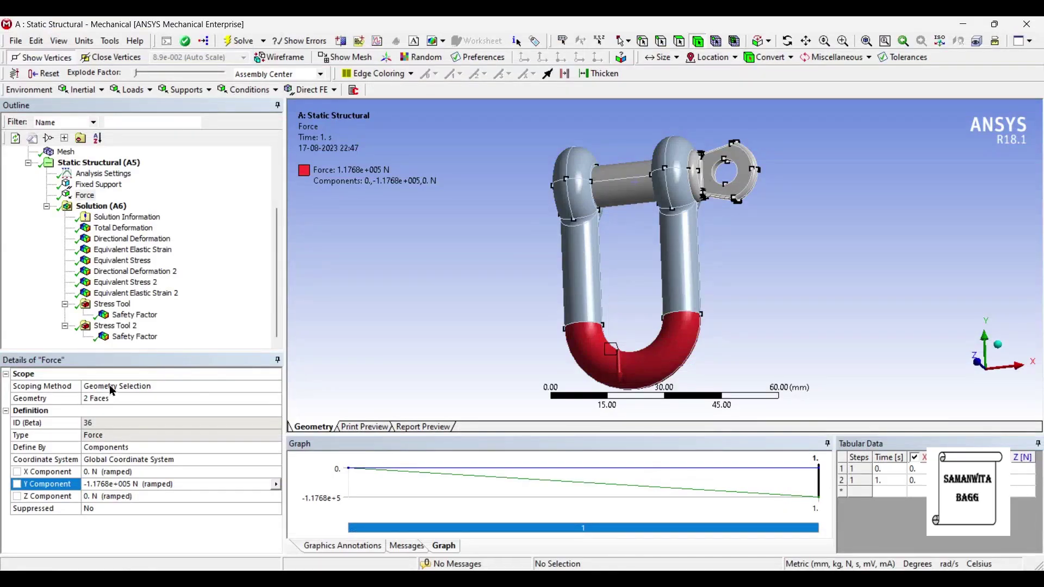
click(93, 483)
text(-)
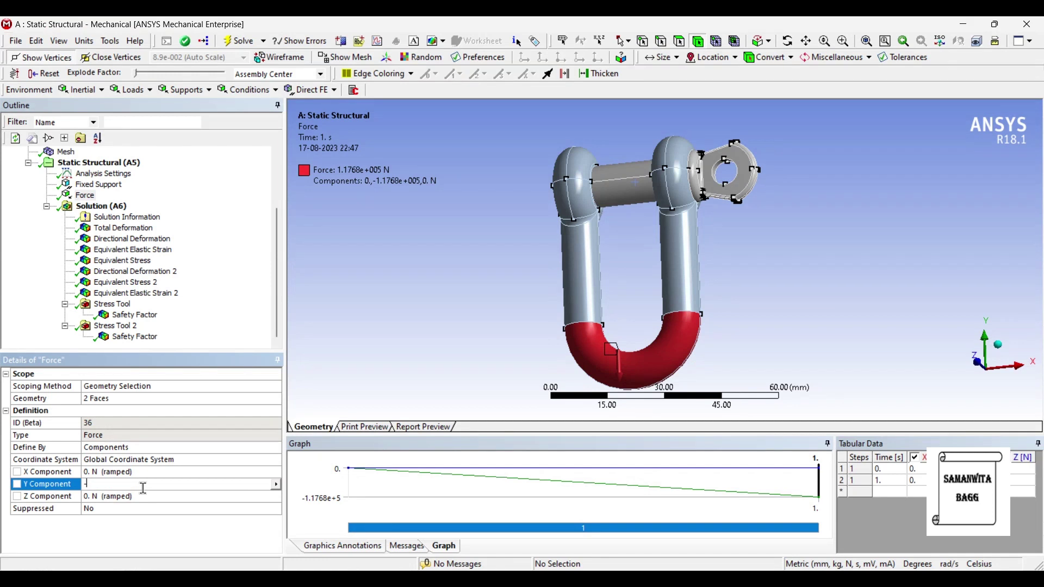
key(Return)
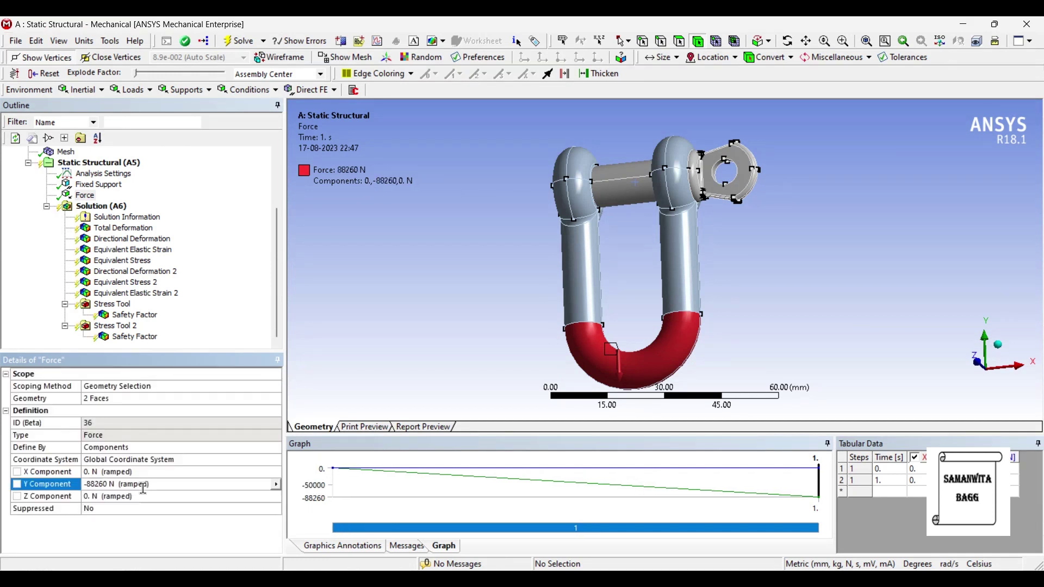
click(114, 209)
click(242, 40)
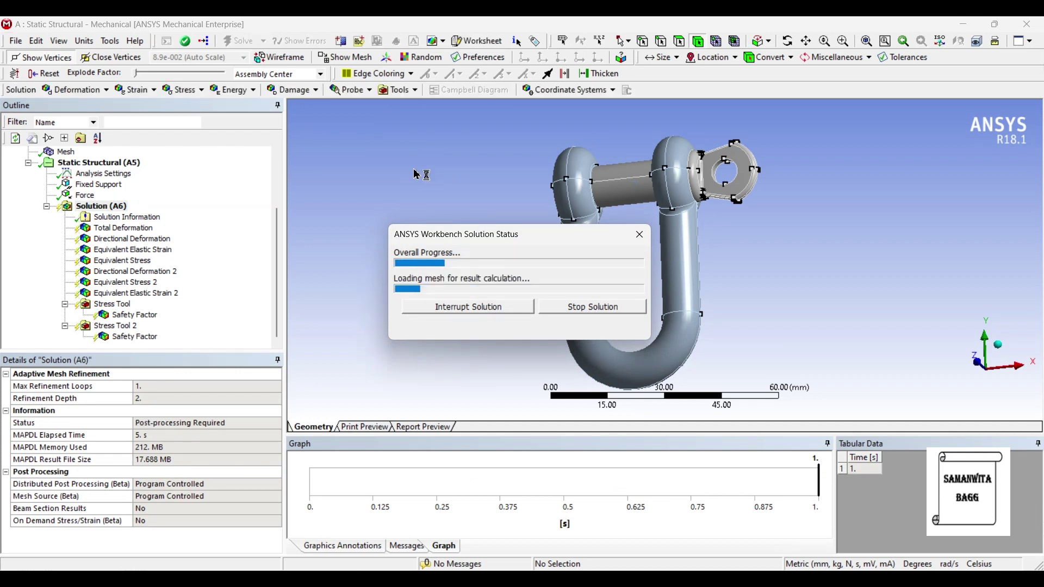
Examine the Total Deformation result of the whole shackle for the reduced load.
click(126, 229)
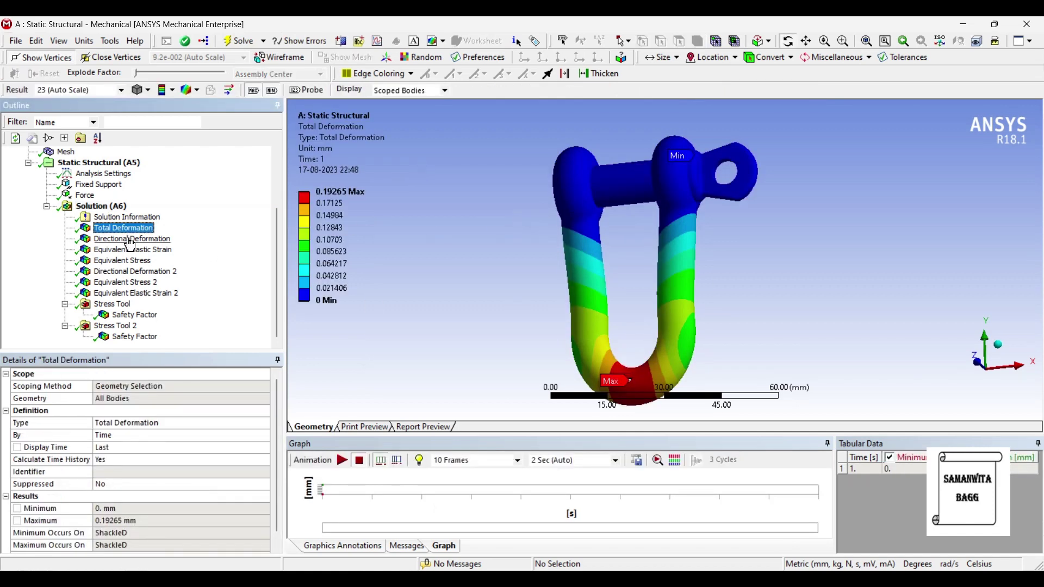
click(129, 240)
click(136, 228)
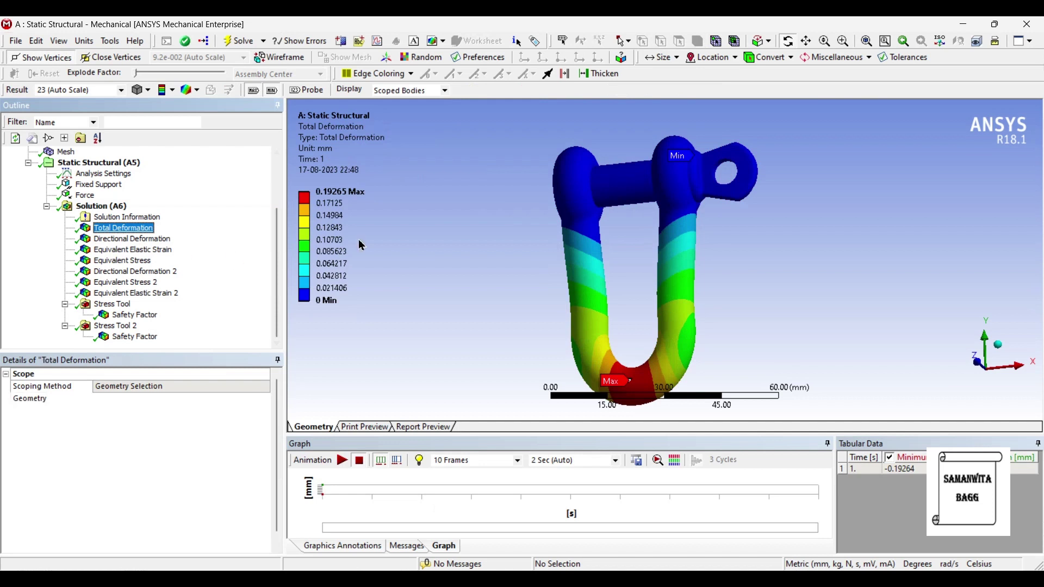
drag(489, 326, 501, 347)
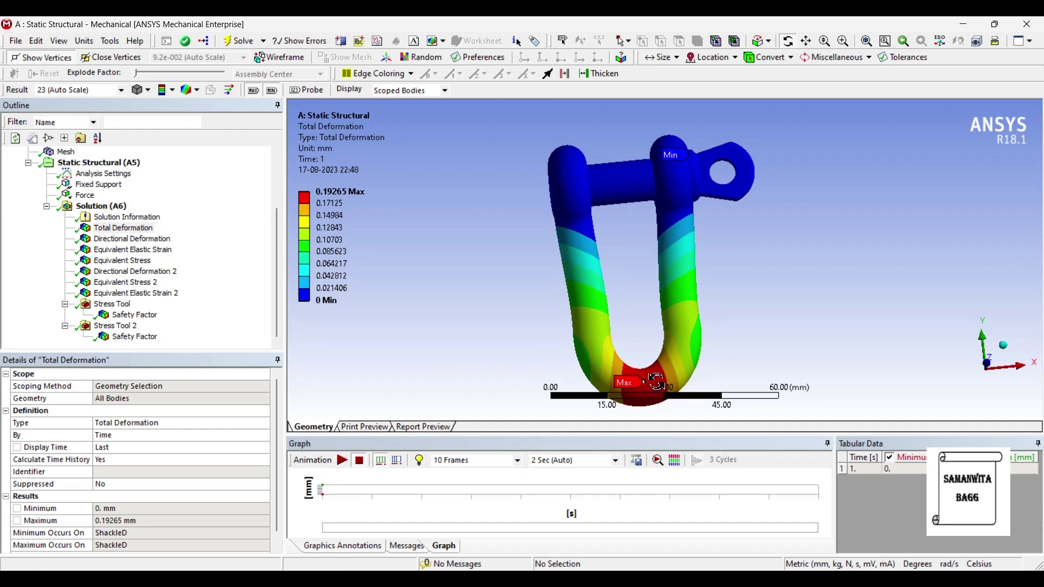
scroll(656, 382, down, 3)
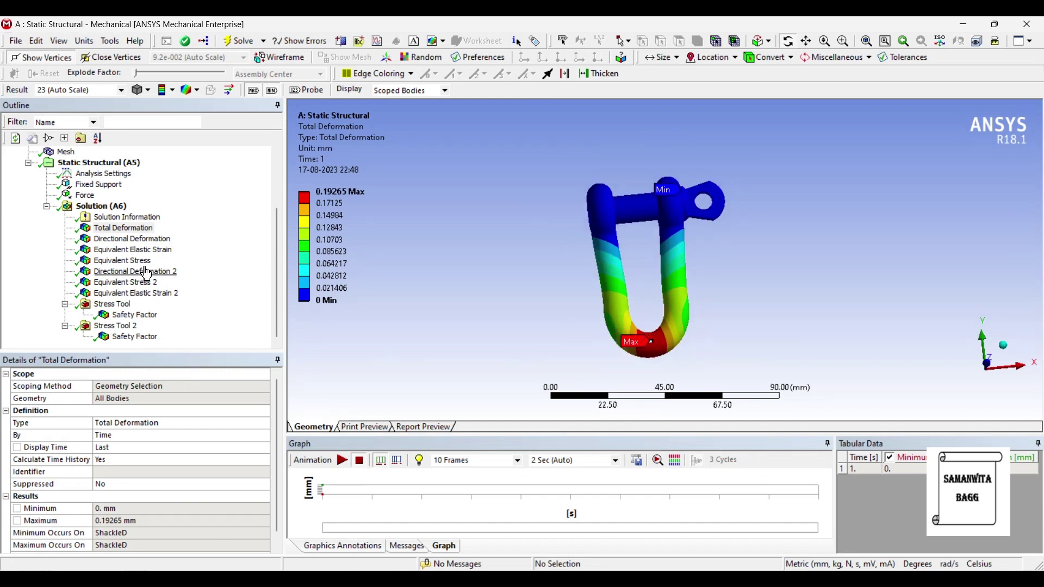
Examine the von Mises stress of the whole shackle and of the pin alone, including the pin's collar.
click(130, 262)
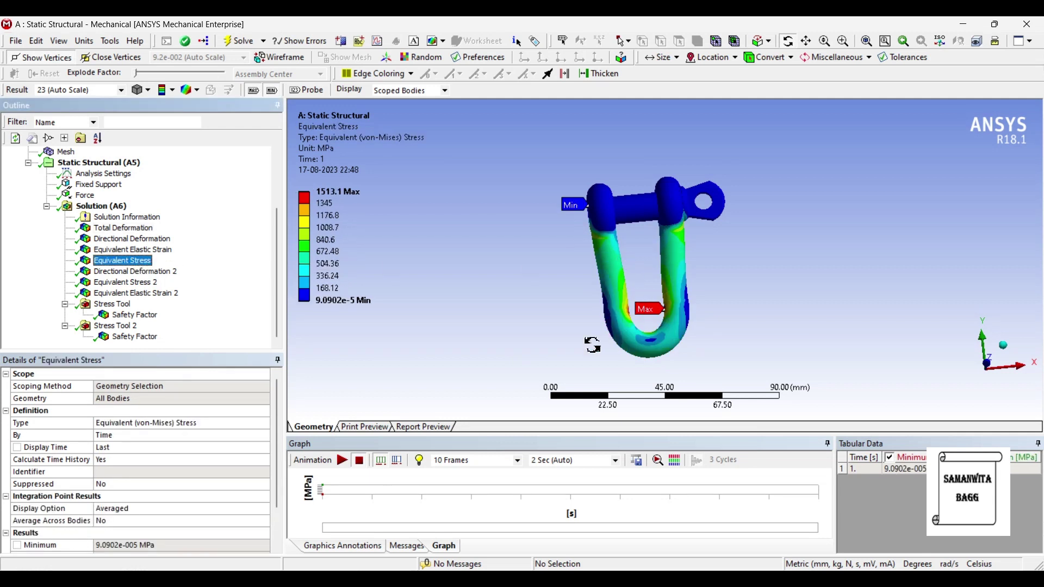
scroll(593, 345, down, 2)
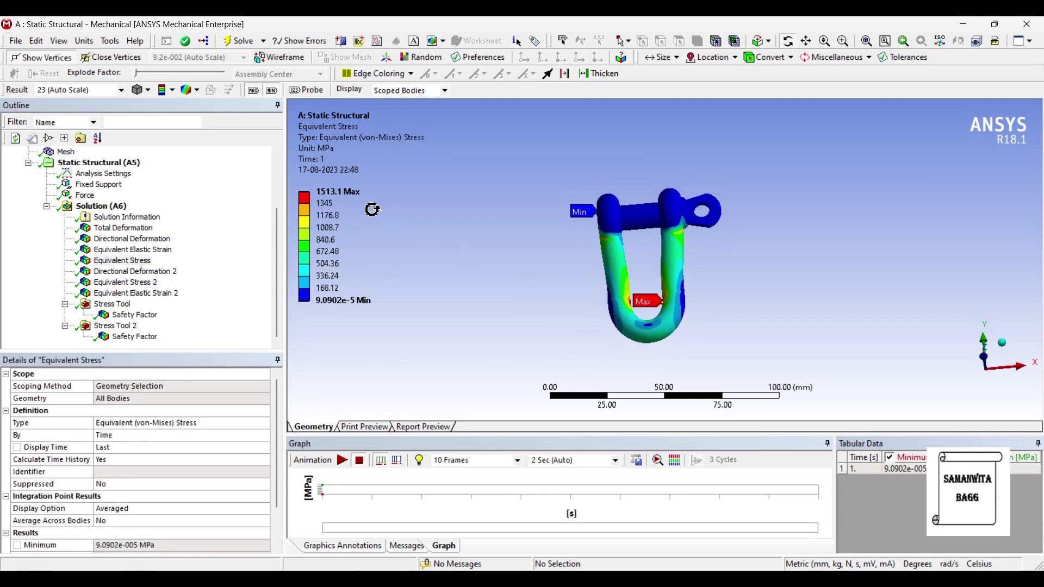
click(144, 283)
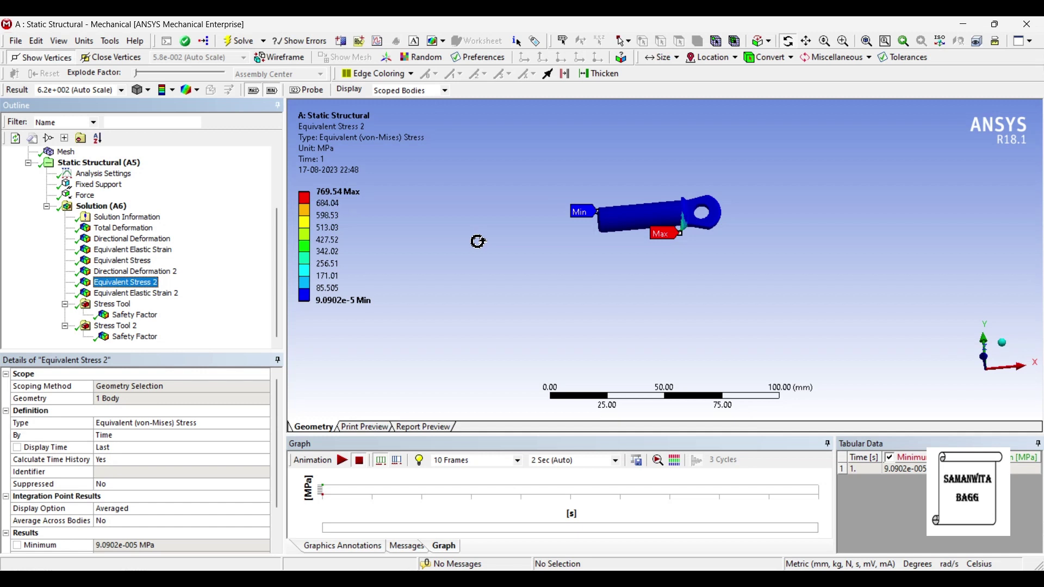
scroll(641, 256, up, 2)
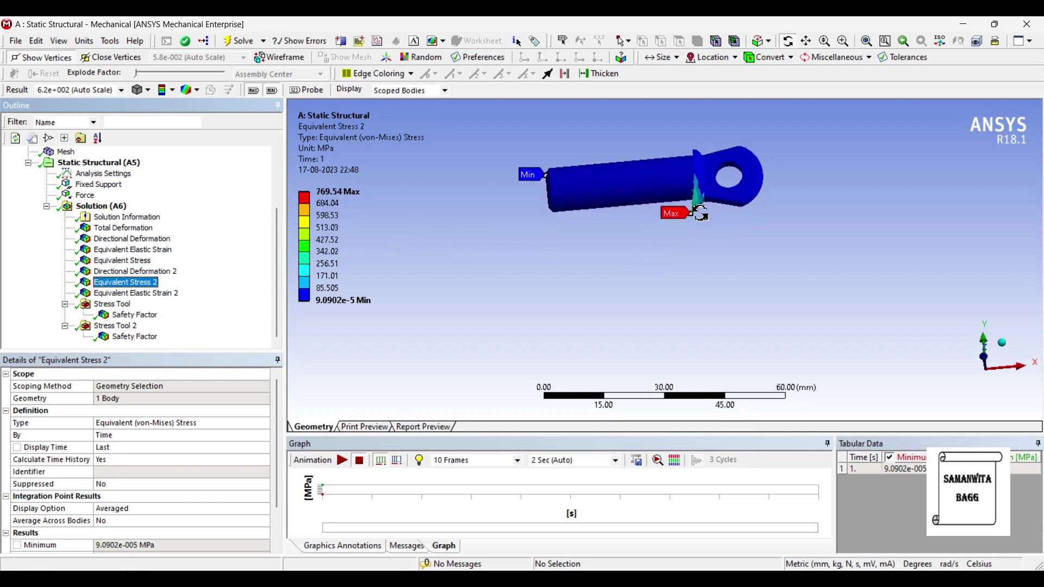
scroll(595, 248, down, 1)
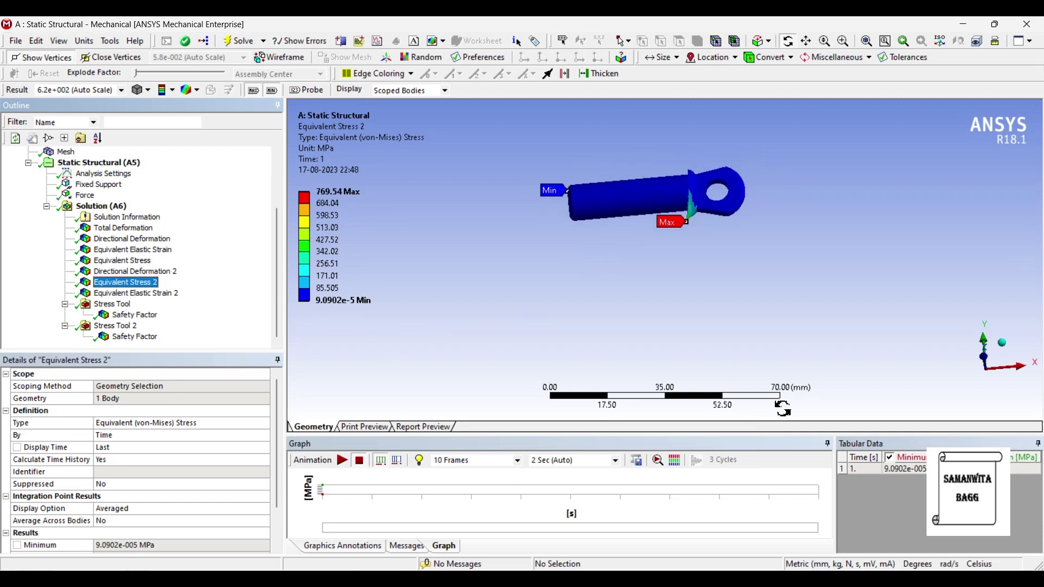
Compare the Safety Factor result of the whole shackle with the pin-only Safety Factor around the collar.
click(135, 315)
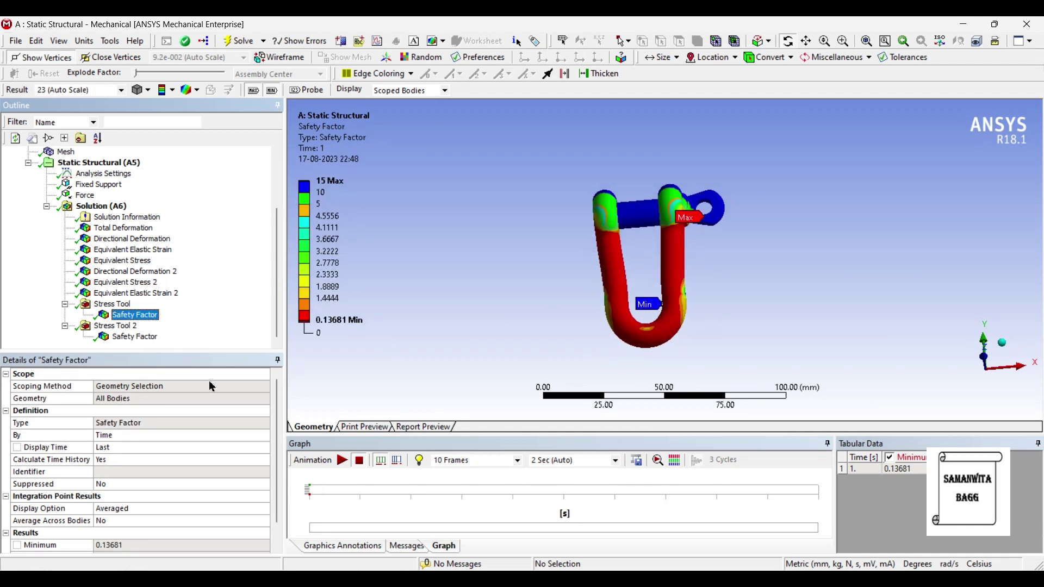
click(136, 337)
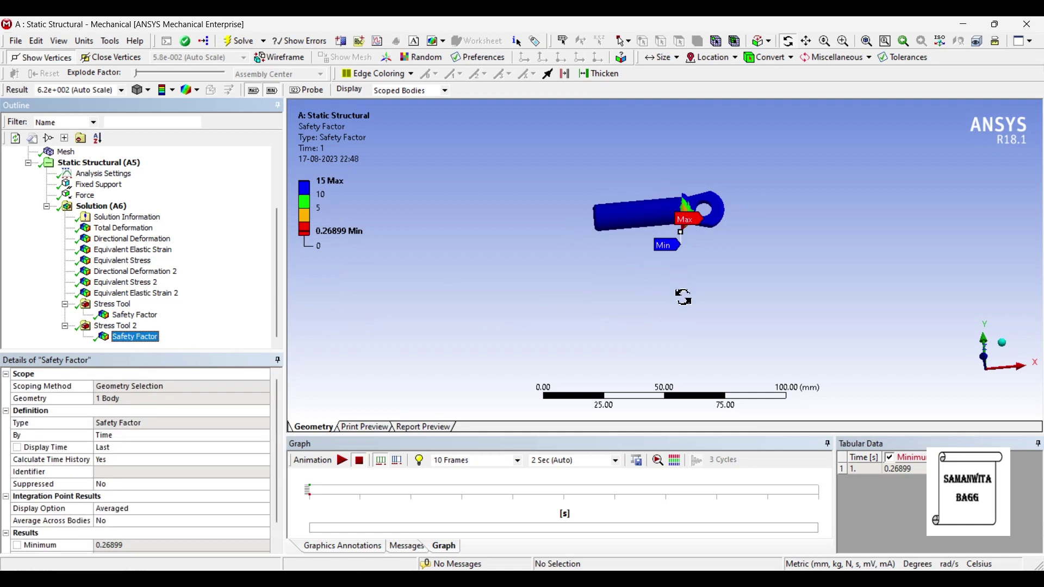
scroll(661, 234, up, 2)
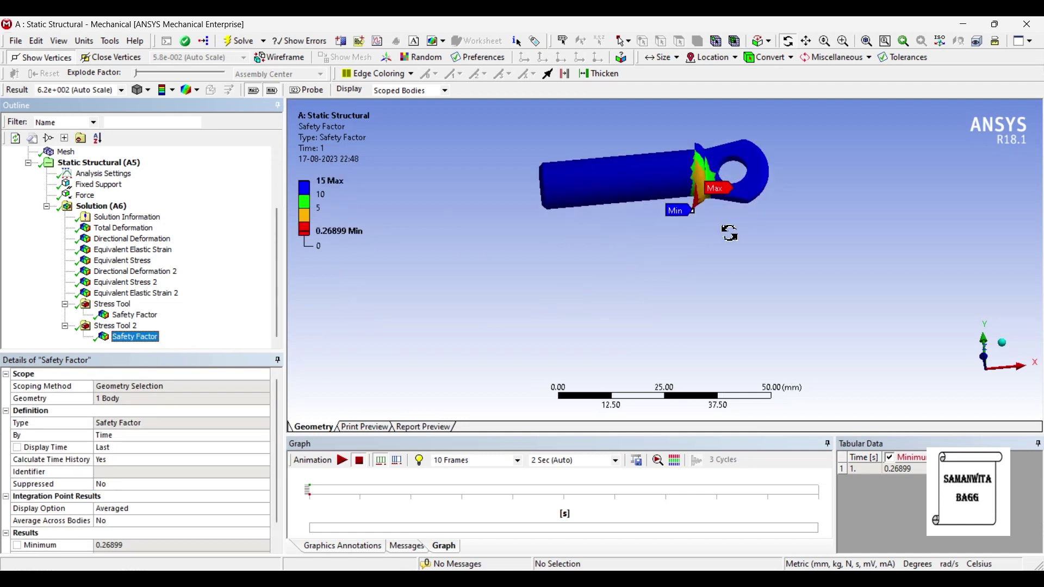
scroll(640, 243, down, 2)
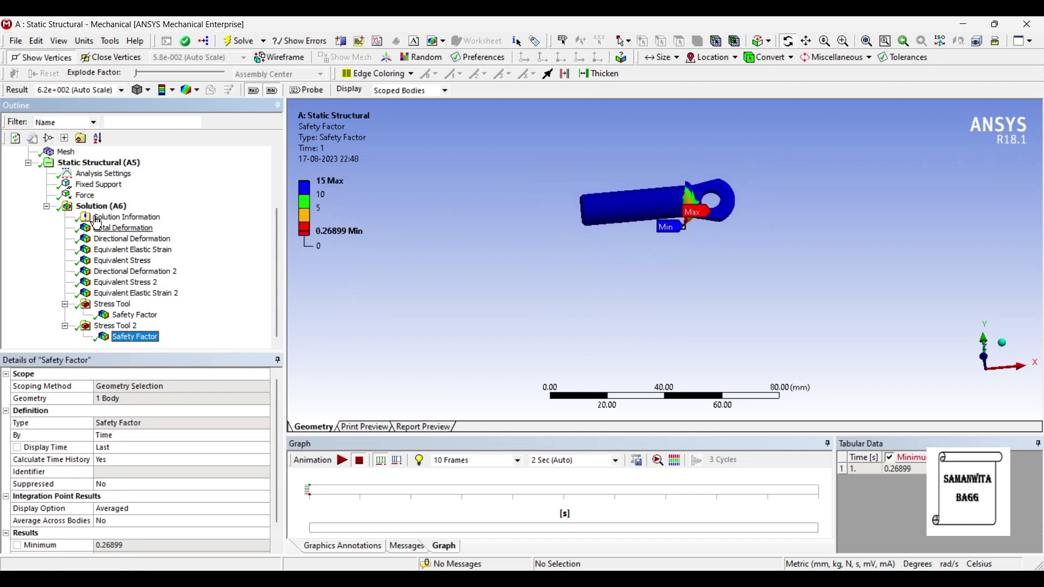
Review the applied Force definition and check it against the whole shackle's Safety Factor under Stress Tool.
click(85, 196)
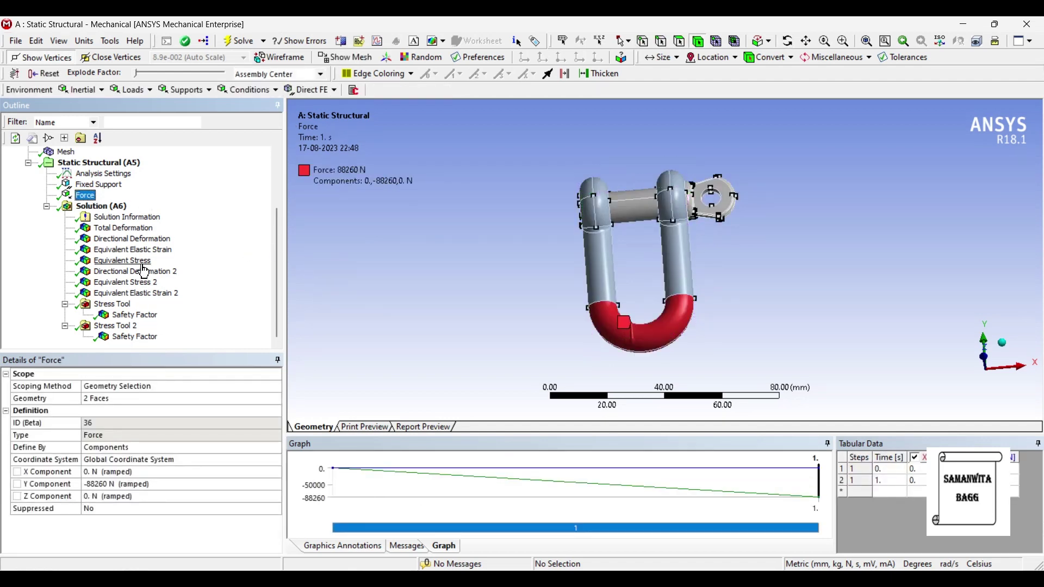
click(134, 315)
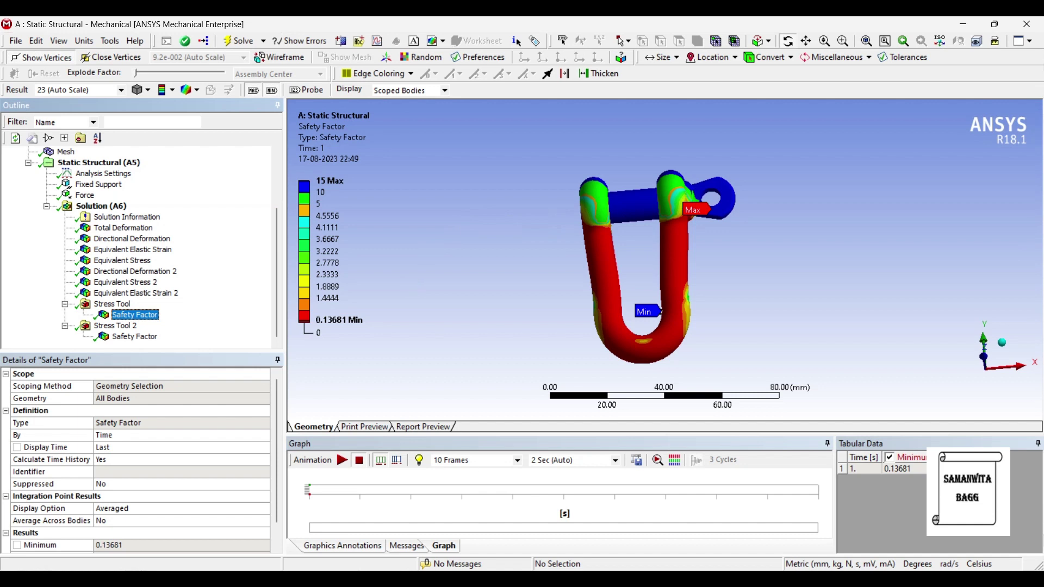
scroll(207, 302, up, 3)
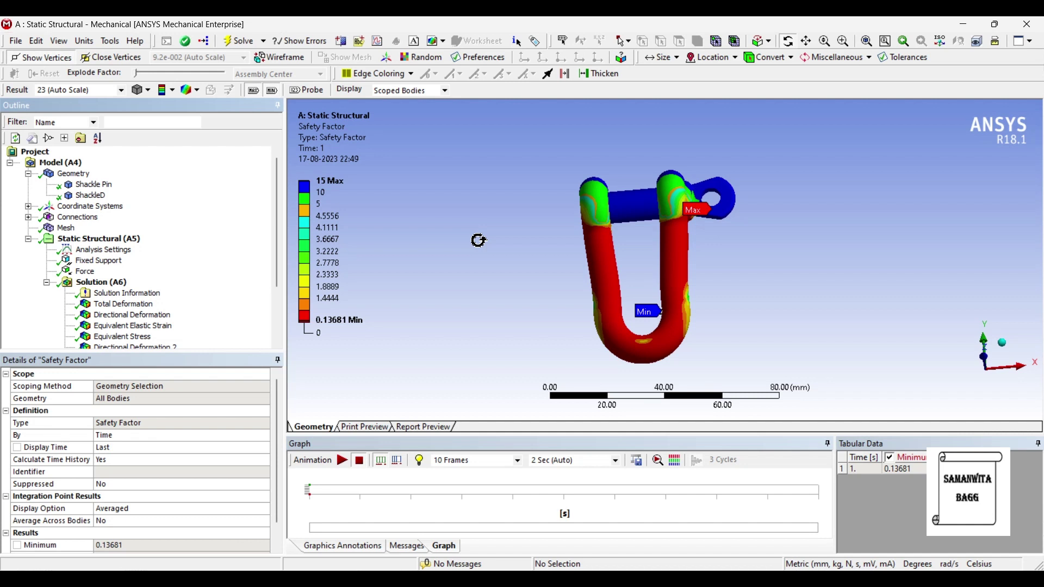
scroll(170, 303, down, 2)
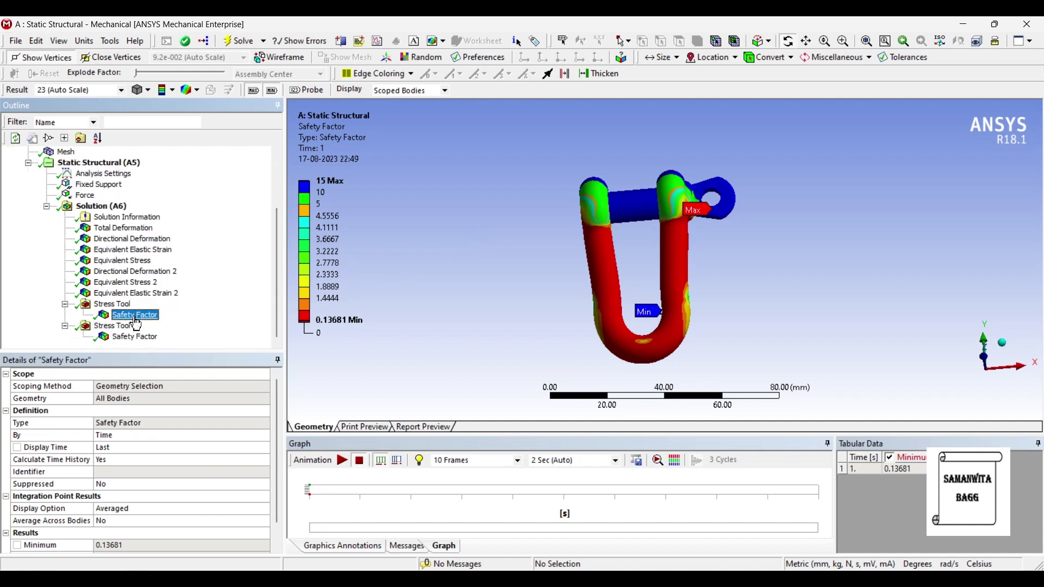
Display the pin-only Safety Factor under Stress Tool 2 and hide its maximum and minimum labels.
click(128, 337)
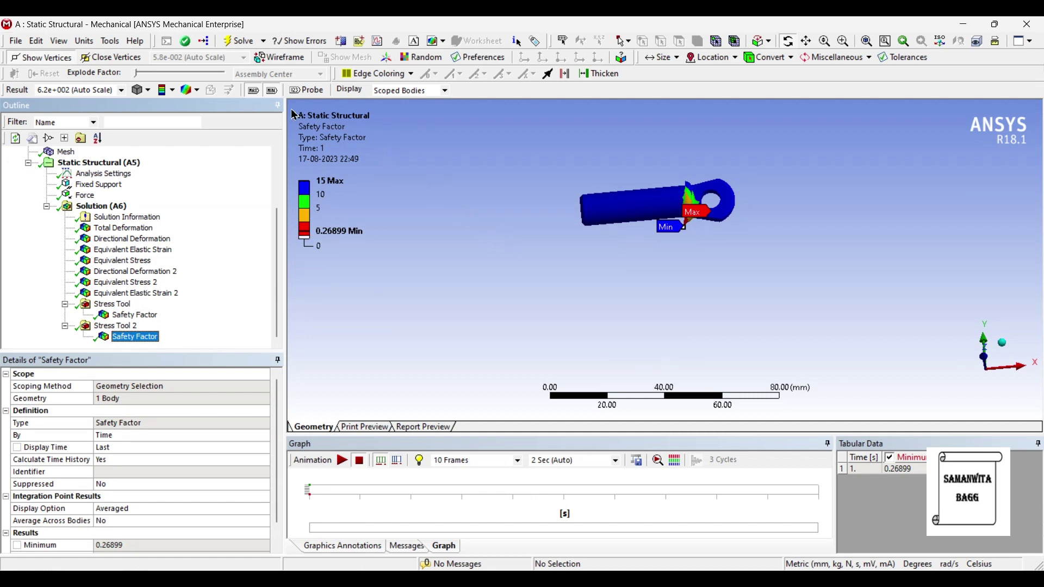
click(253, 91)
click(272, 90)
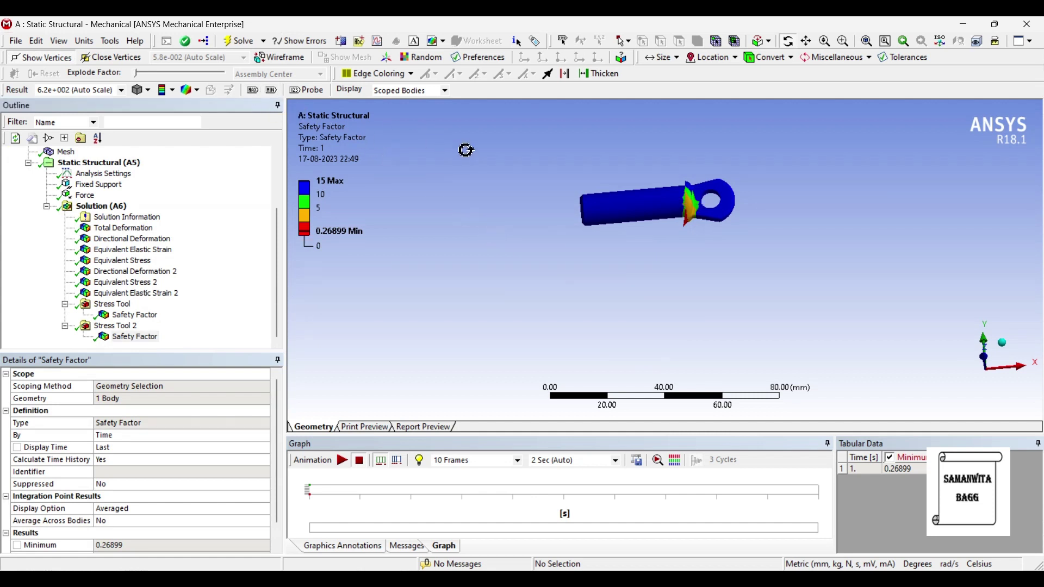